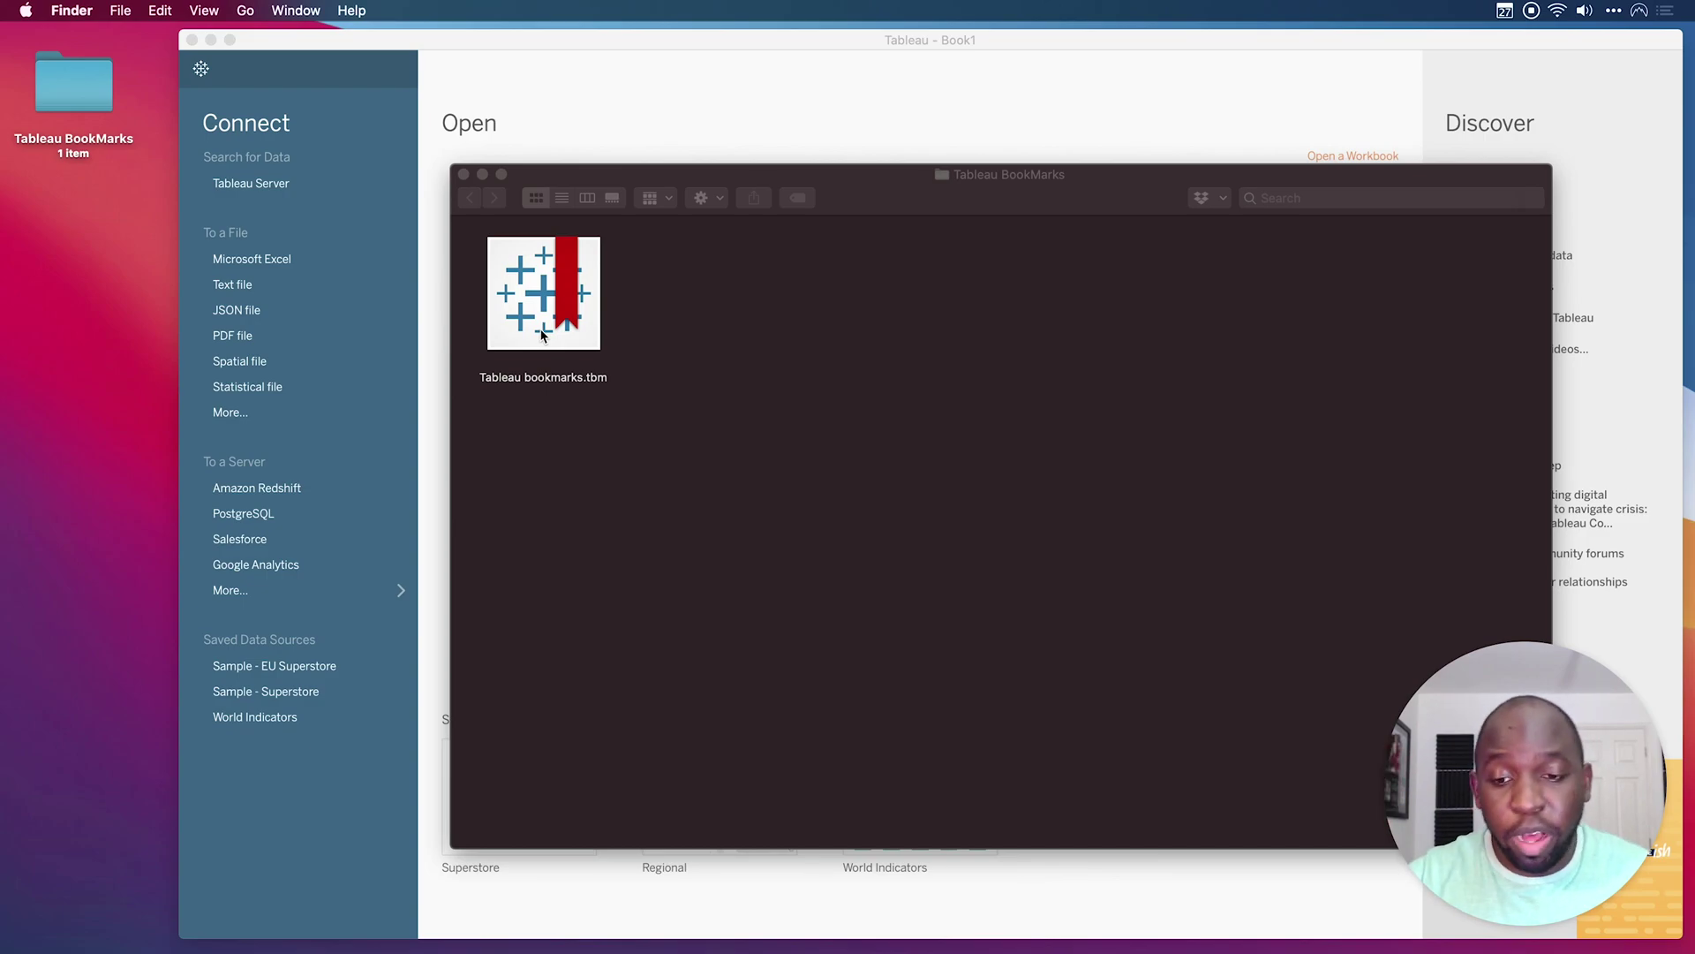
Bring Tableau forward and connect to the Sample - Superstore saved data source
{"action": "left_click", "coordinate": [960, 86]}
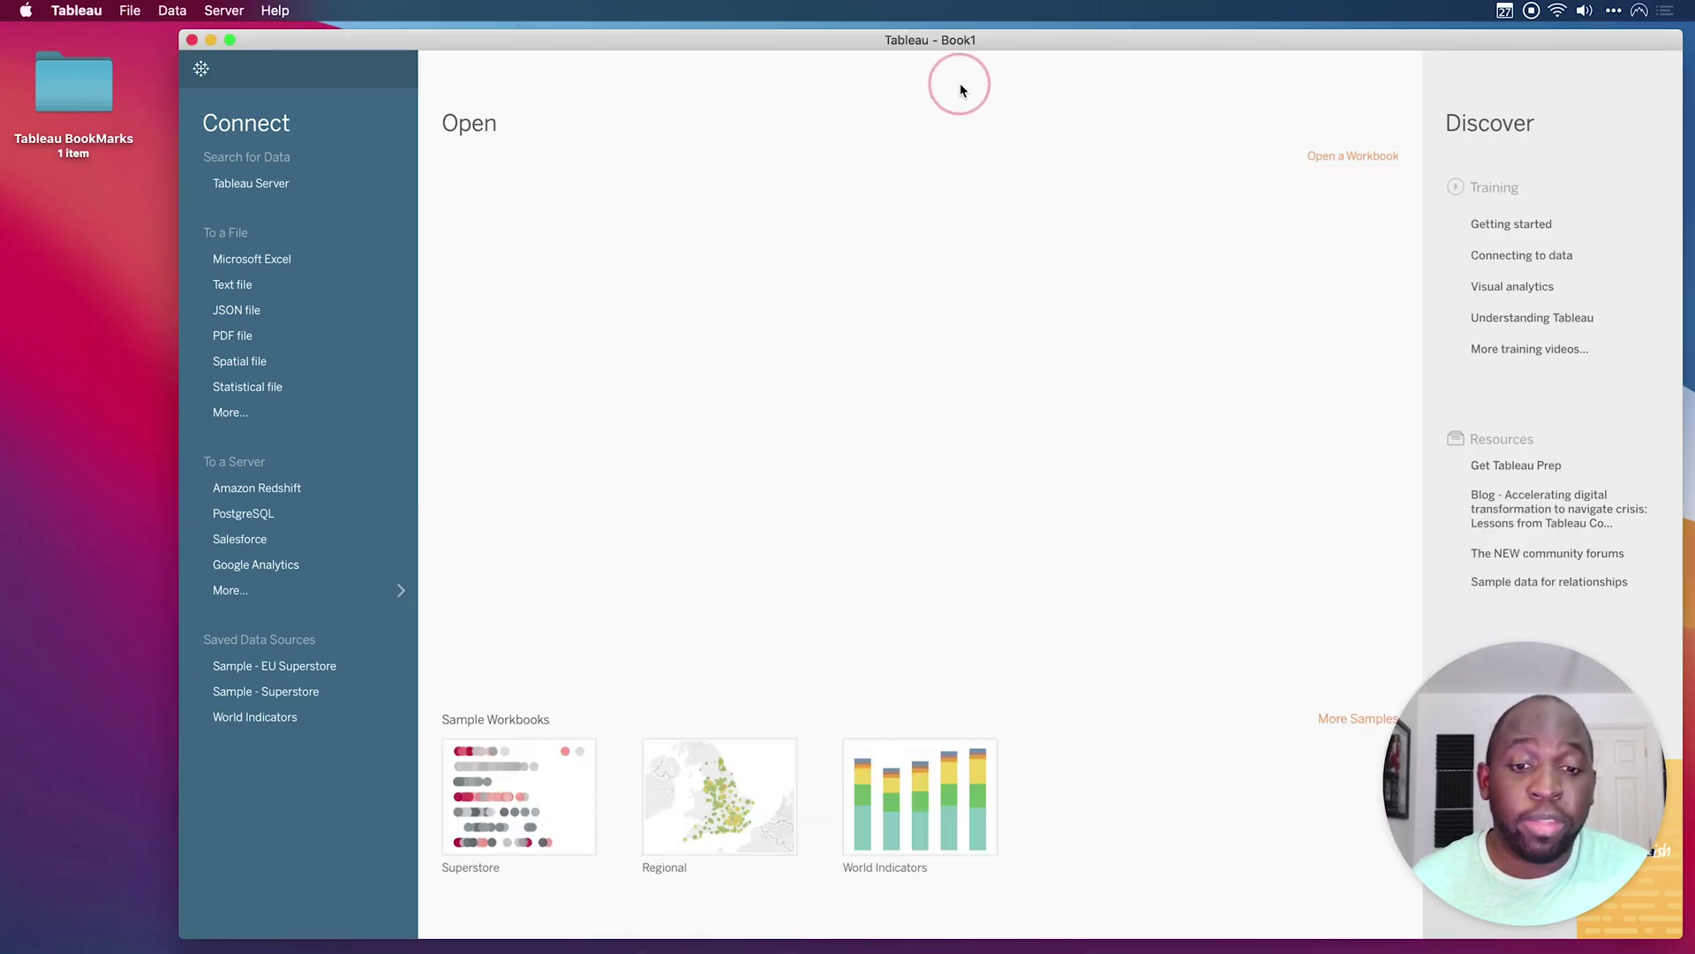
{"action": "left_click", "coordinate": [318, 705]}
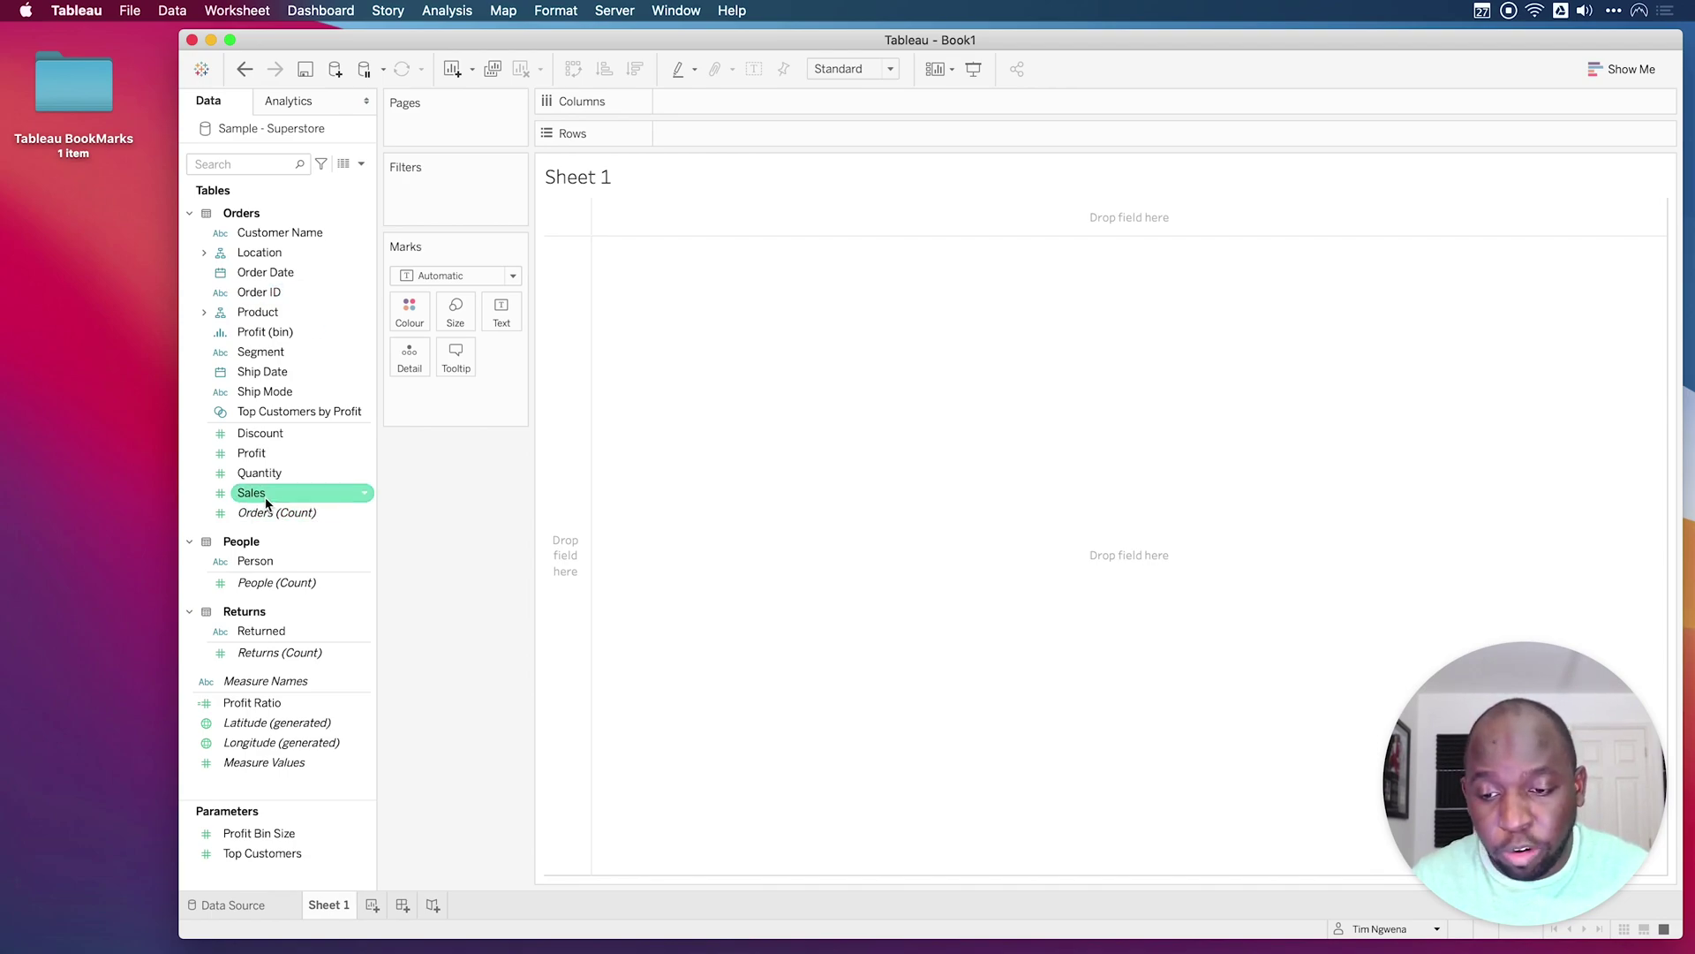
Plot Sales on Rows against Product Sub-Category on Columns, then add a blank Sheet 2
{"action": "left_click_drag", "start_coordinate": [251, 493], "coordinate": [708, 140]}
{"action": "left_click", "coordinate": [204, 313]}
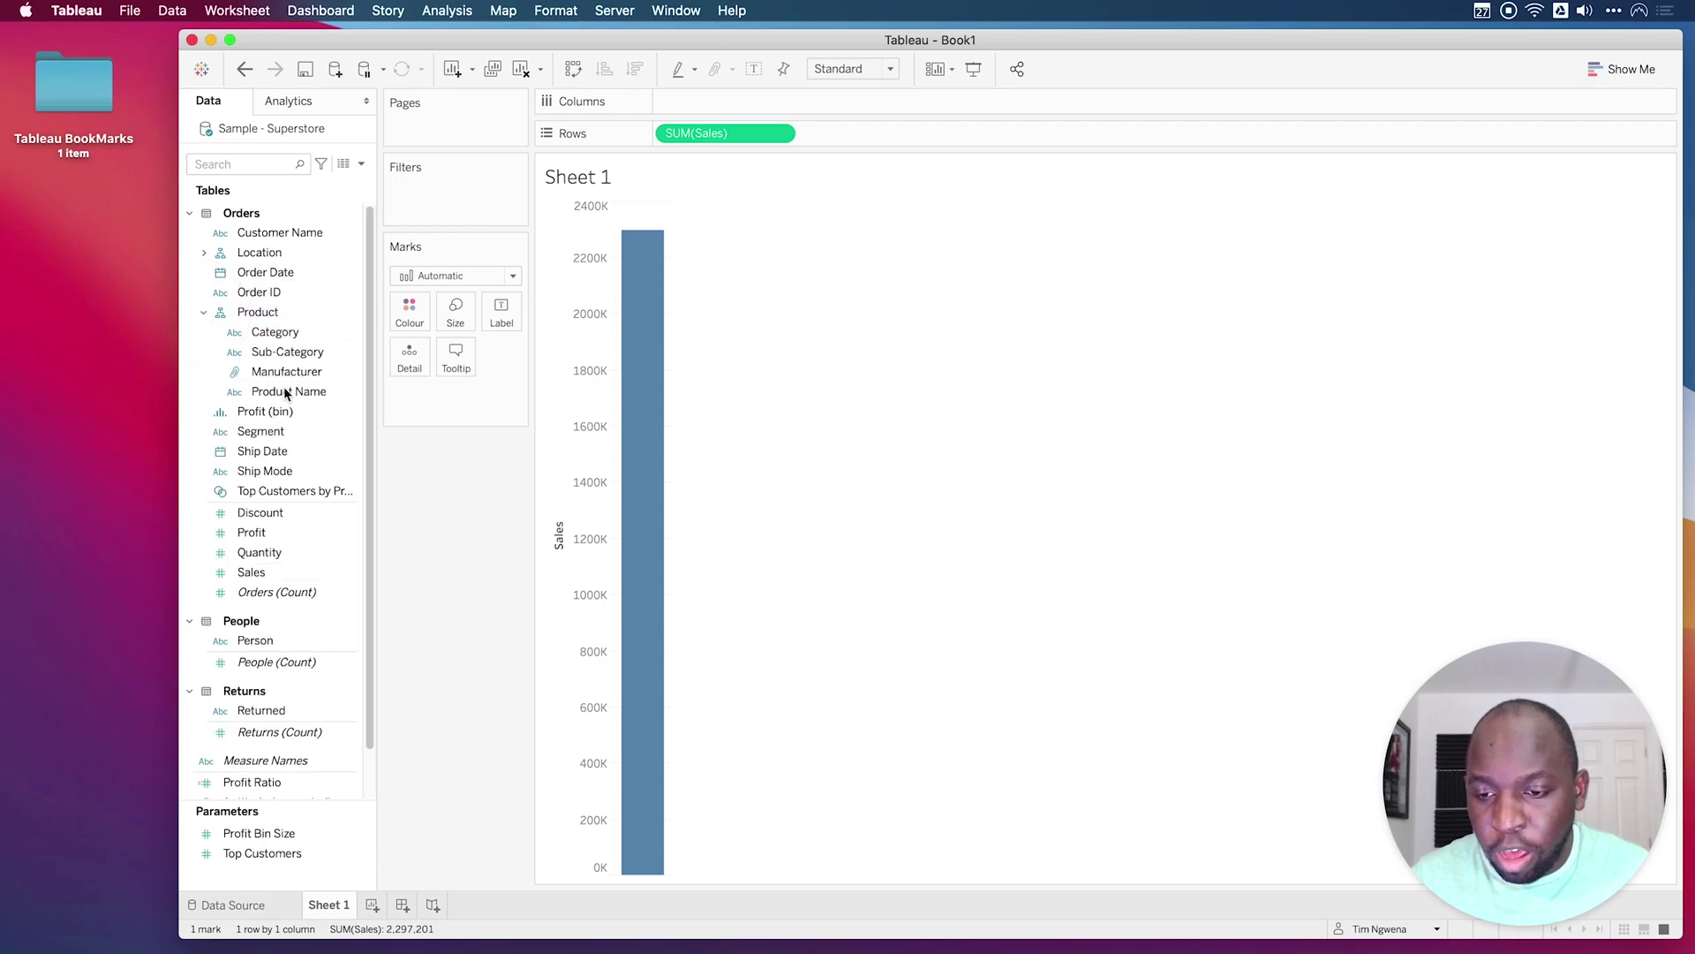
{"action": "left_click_drag", "start_coordinate": [291, 351], "coordinate": [697, 102]}
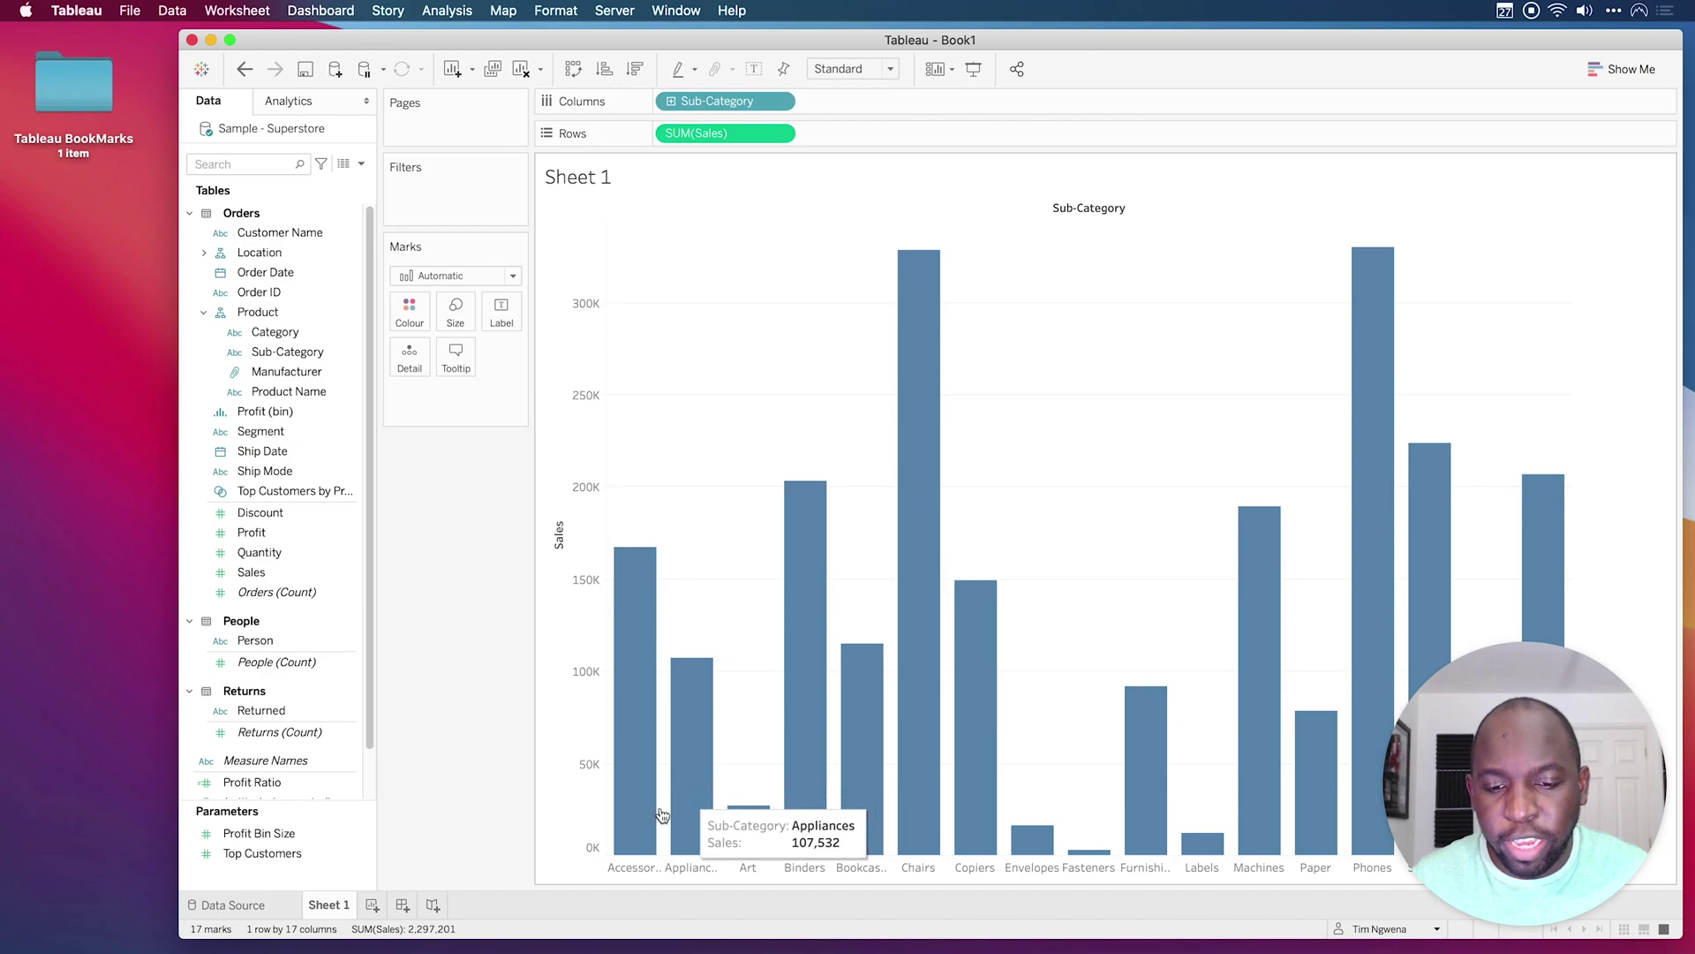
{"action": "left_click", "coordinate": [371, 904]}
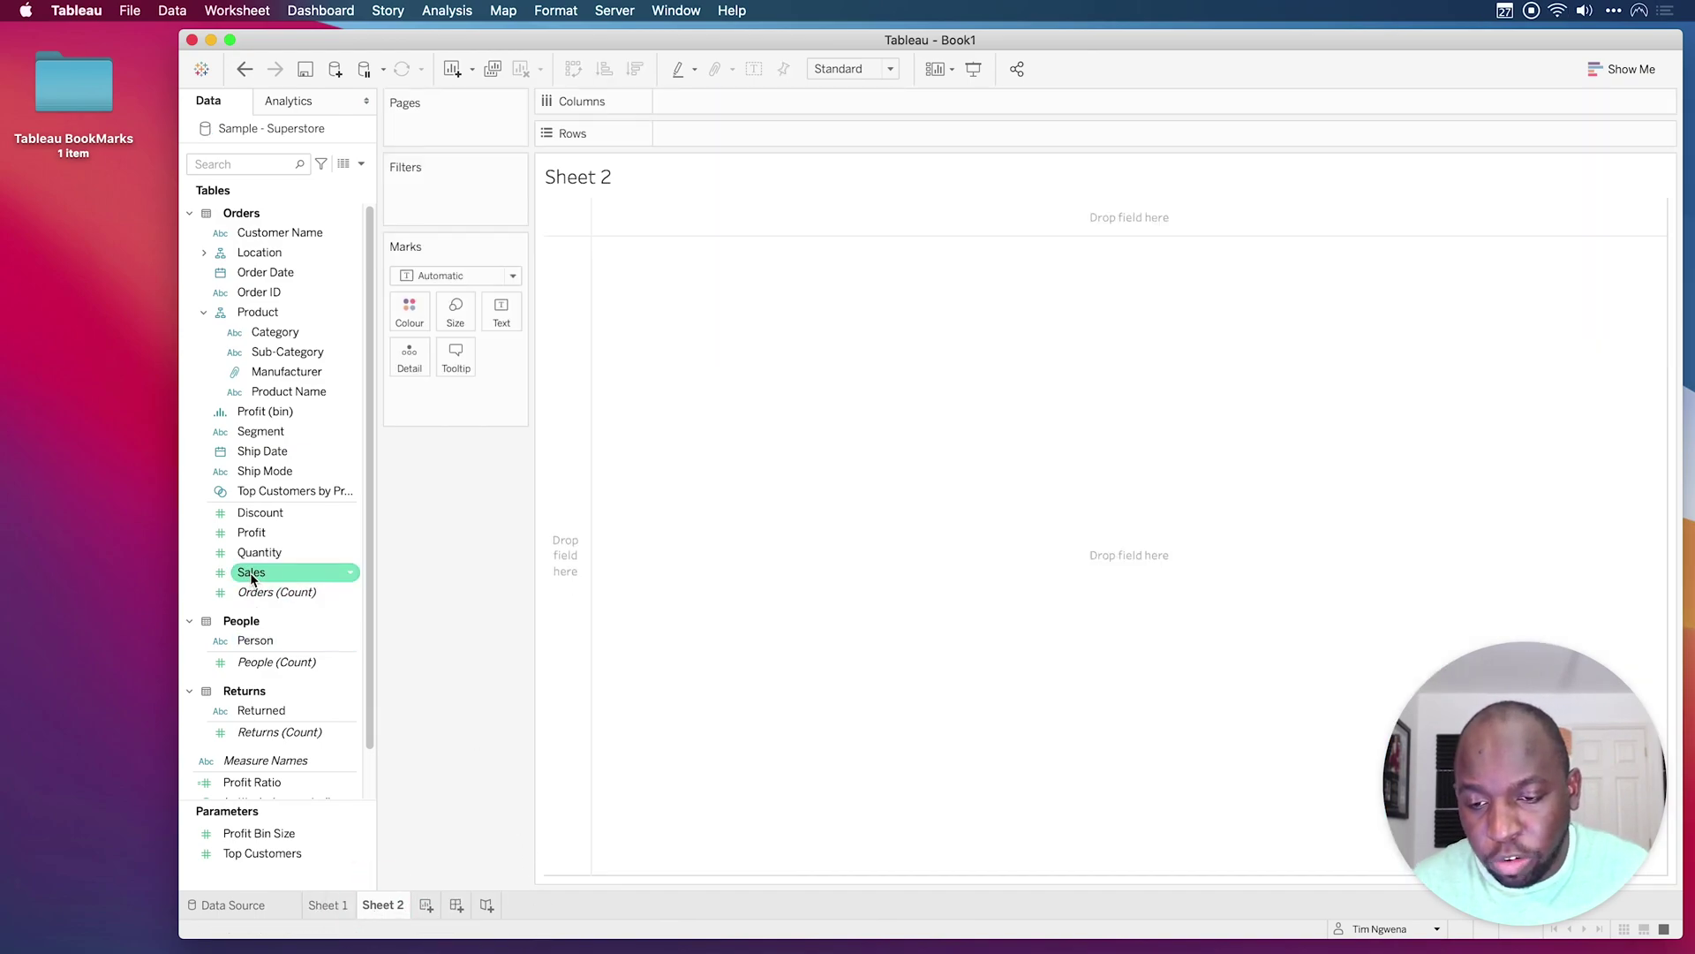
Put Sales on Size, Category on Colour, and both Sales and Category on Label
{"action": "left_click_drag", "start_coordinate": [250, 572], "coordinate": [464, 316]}
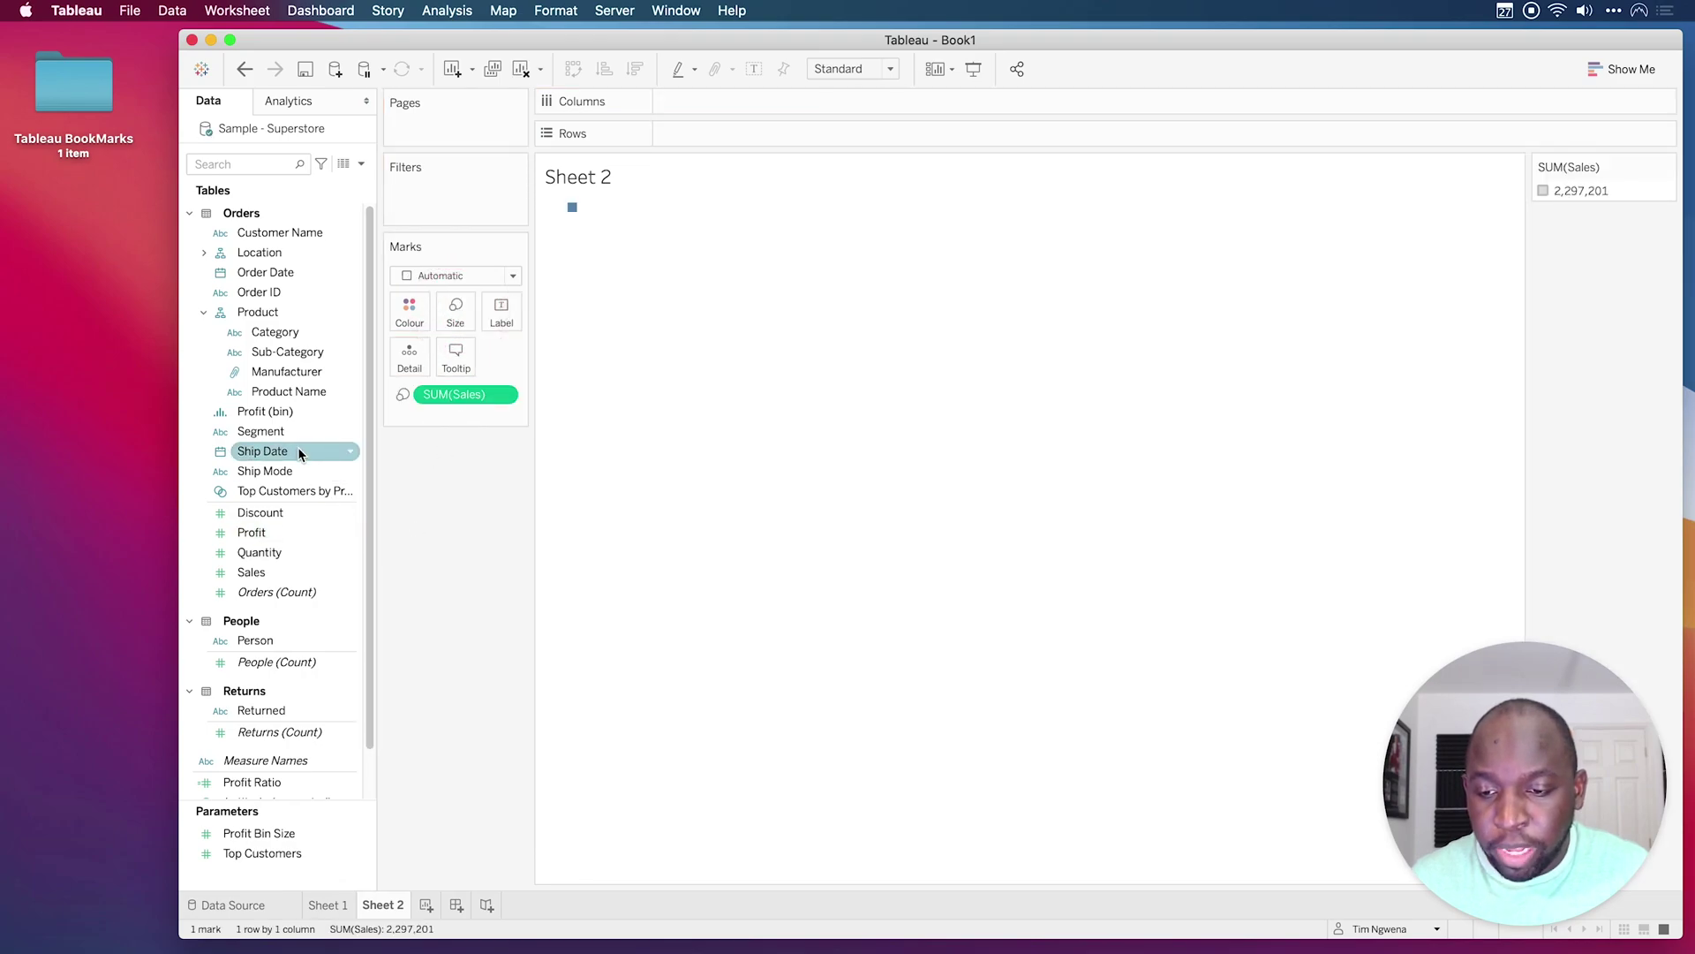
{"action": "left_click_drag", "start_coordinate": [278, 340], "coordinate": [409, 314]}
{"action": "mouse_move", "coordinate": [780, 309]}
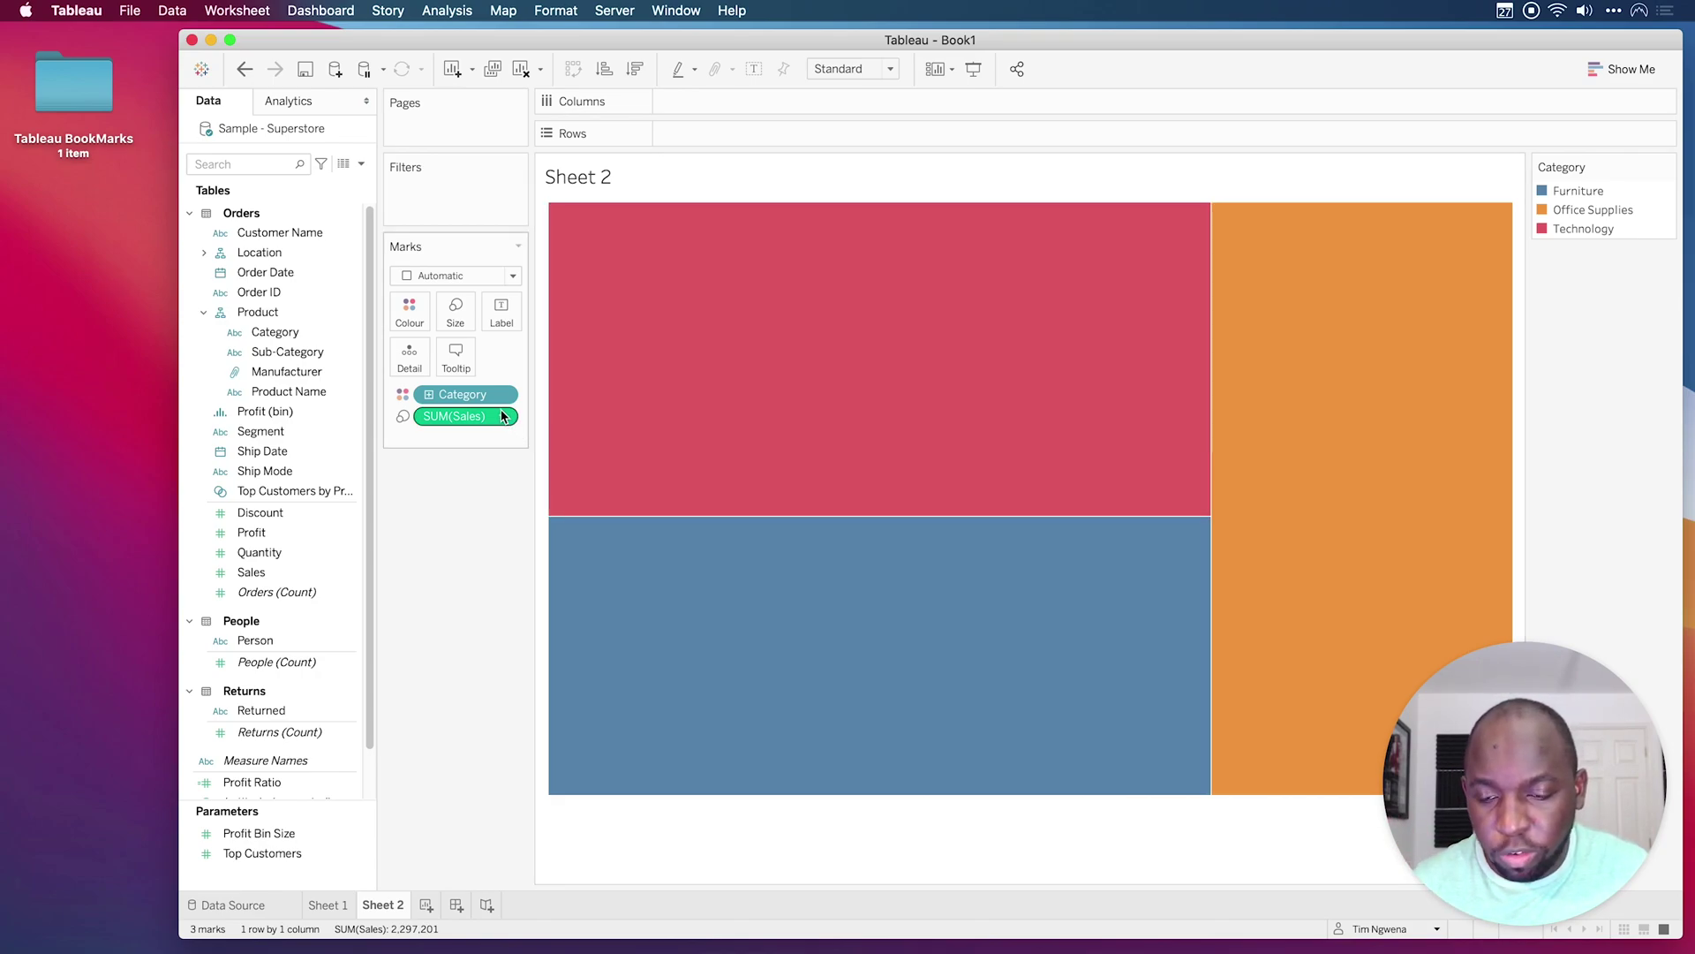
{"action": "left_click", "coordinate": [450, 418], "text": "super"}
{"action": "left_click_drag", "start_coordinate": [449, 424], "coordinate": [501, 316]}
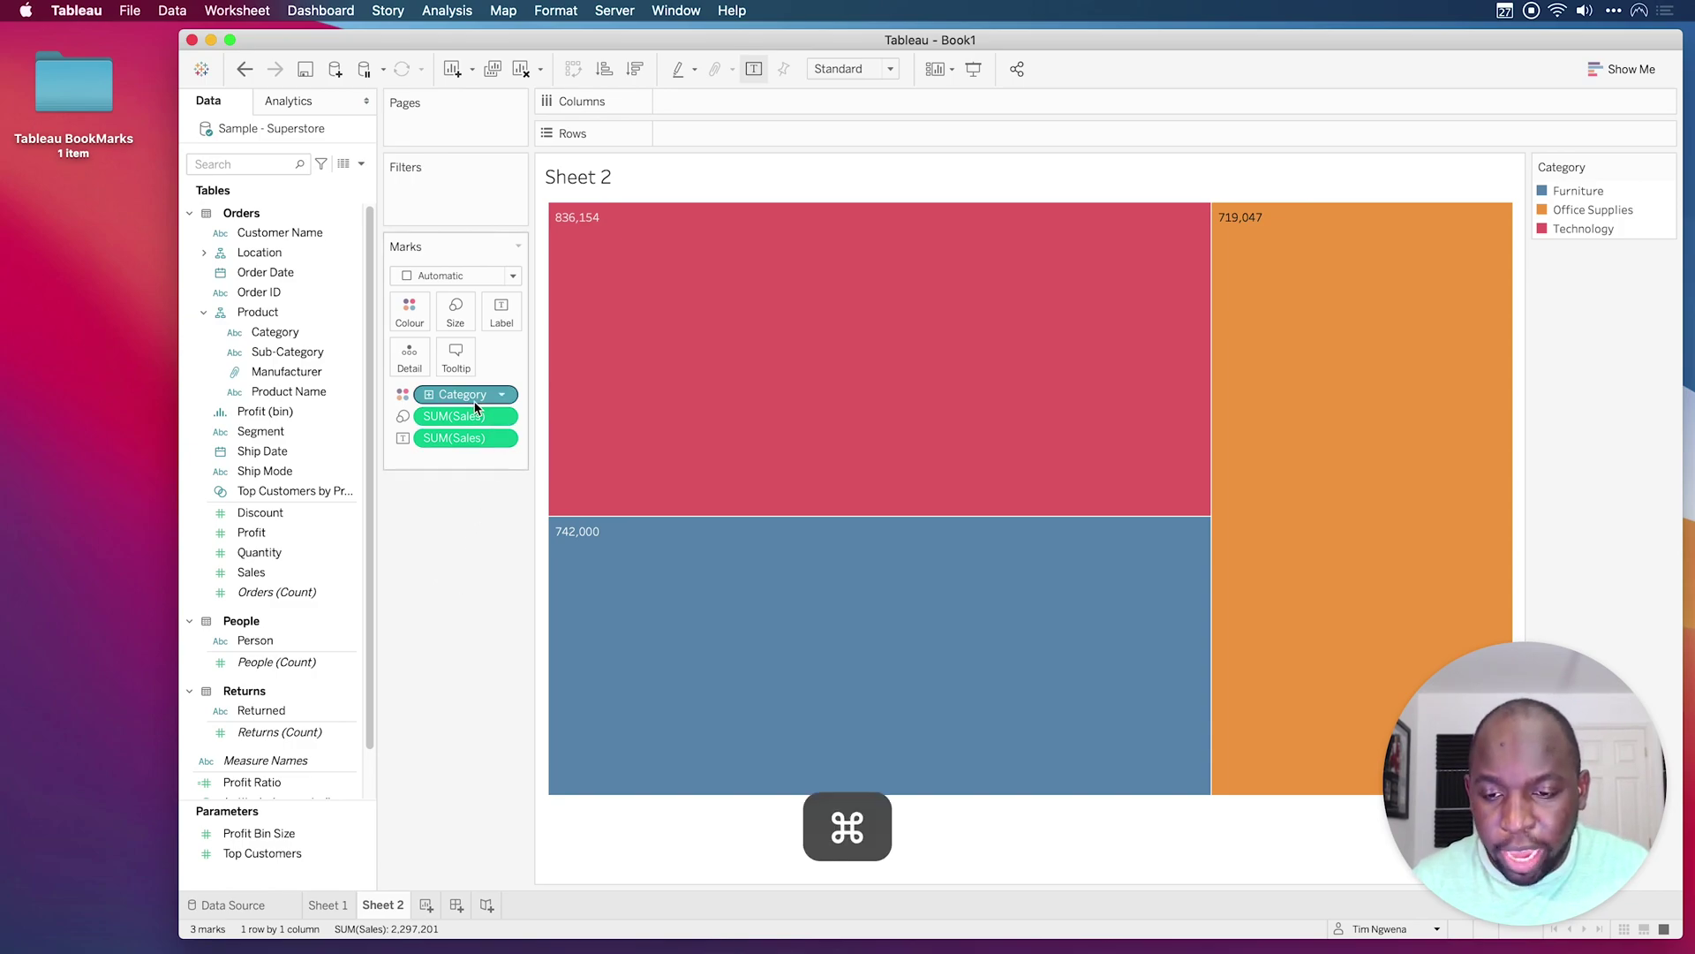
{"action": "left_click_drag", "start_coordinate": [464, 395], "coordinate": [517, 311]}
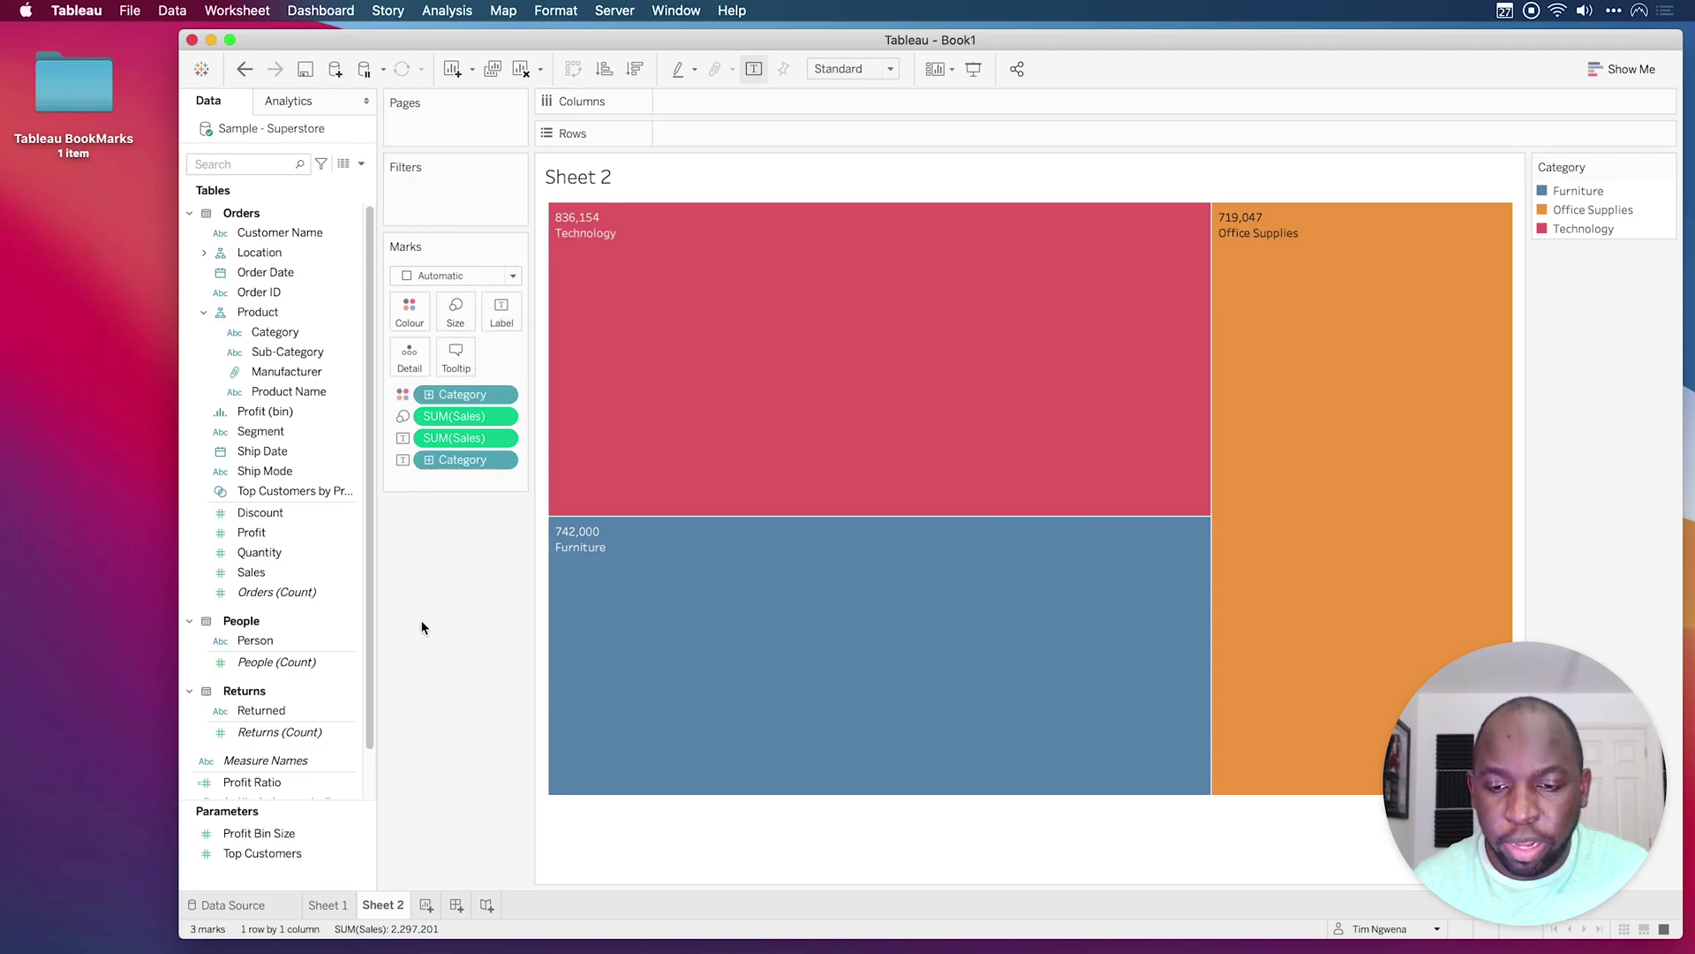
Open the label text editor and left-align both label lines
{"action": "left_click", "coordinate": [501, 314]}
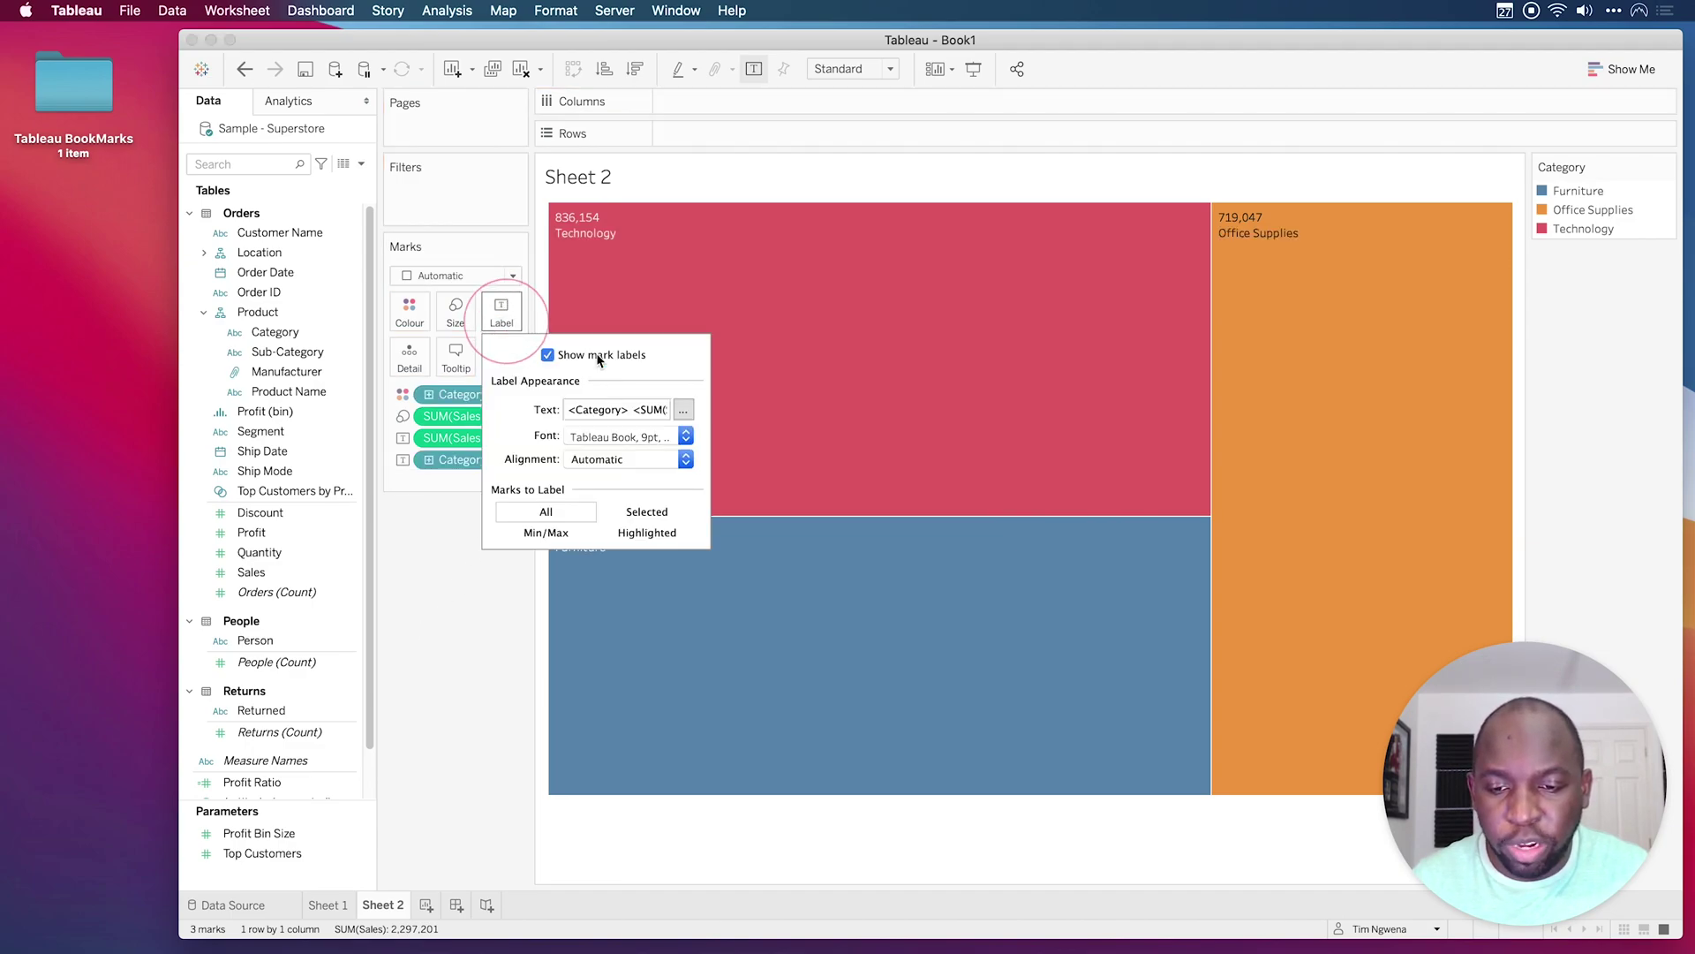
{"action": "left_click", "coordinate": [684, 411]}
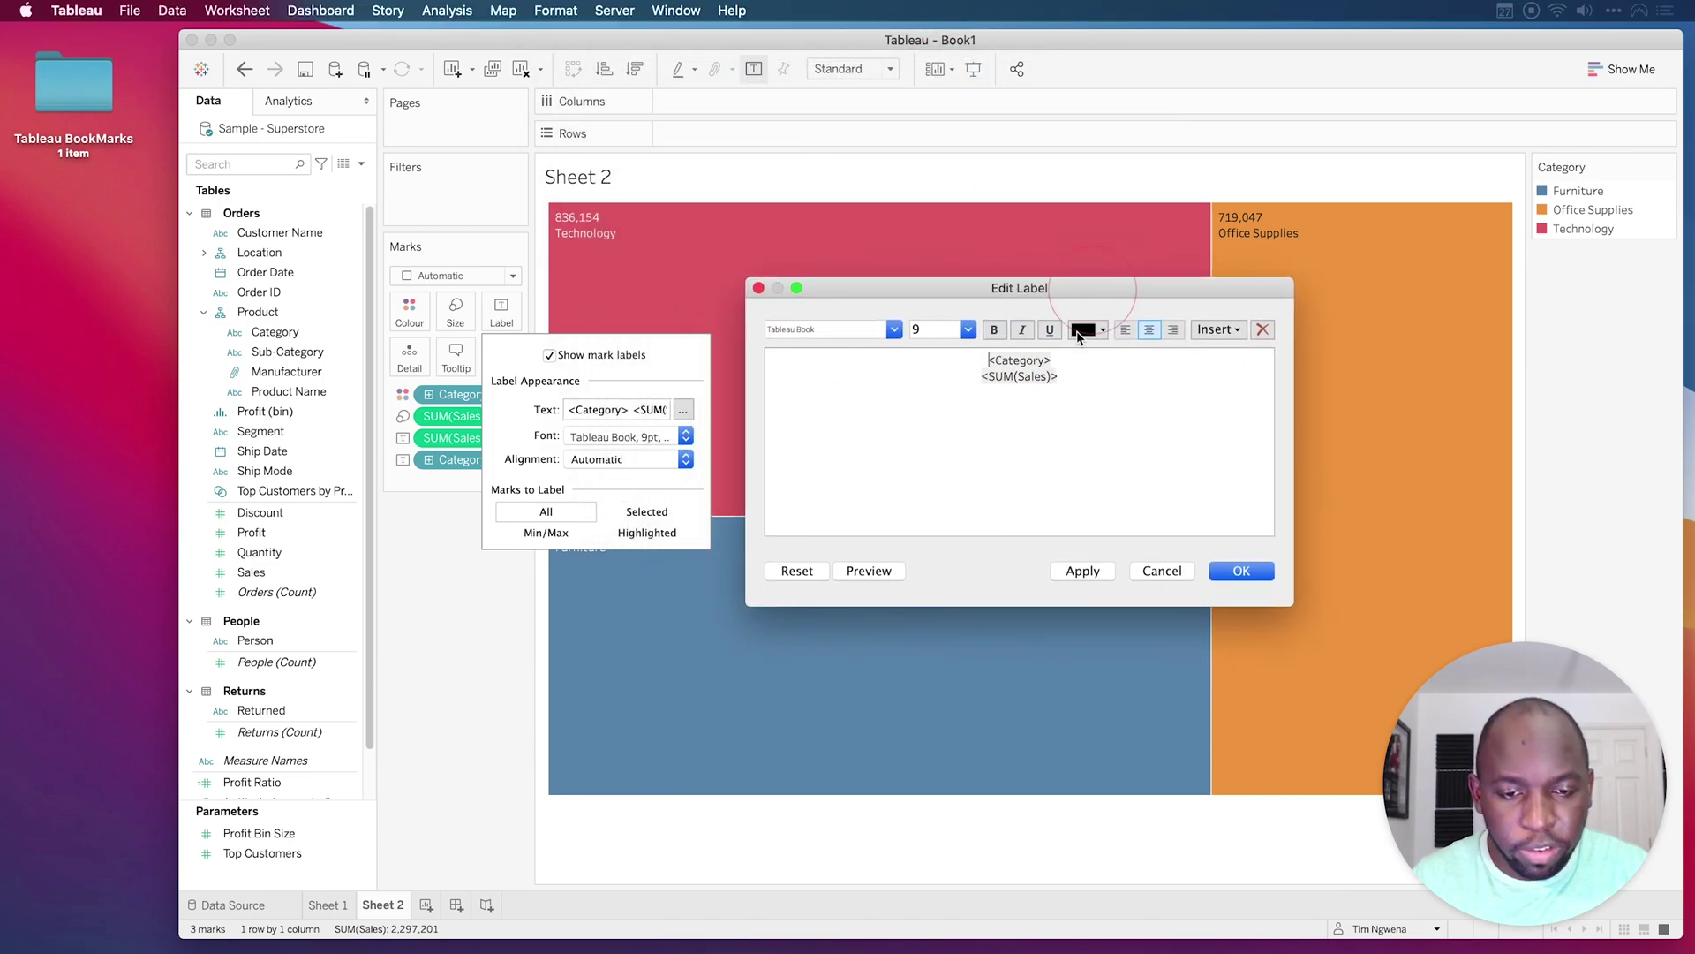
{"action": "left_click_drag", "start_coordinate": [1056, 361], "coordinate": [931, 350]}
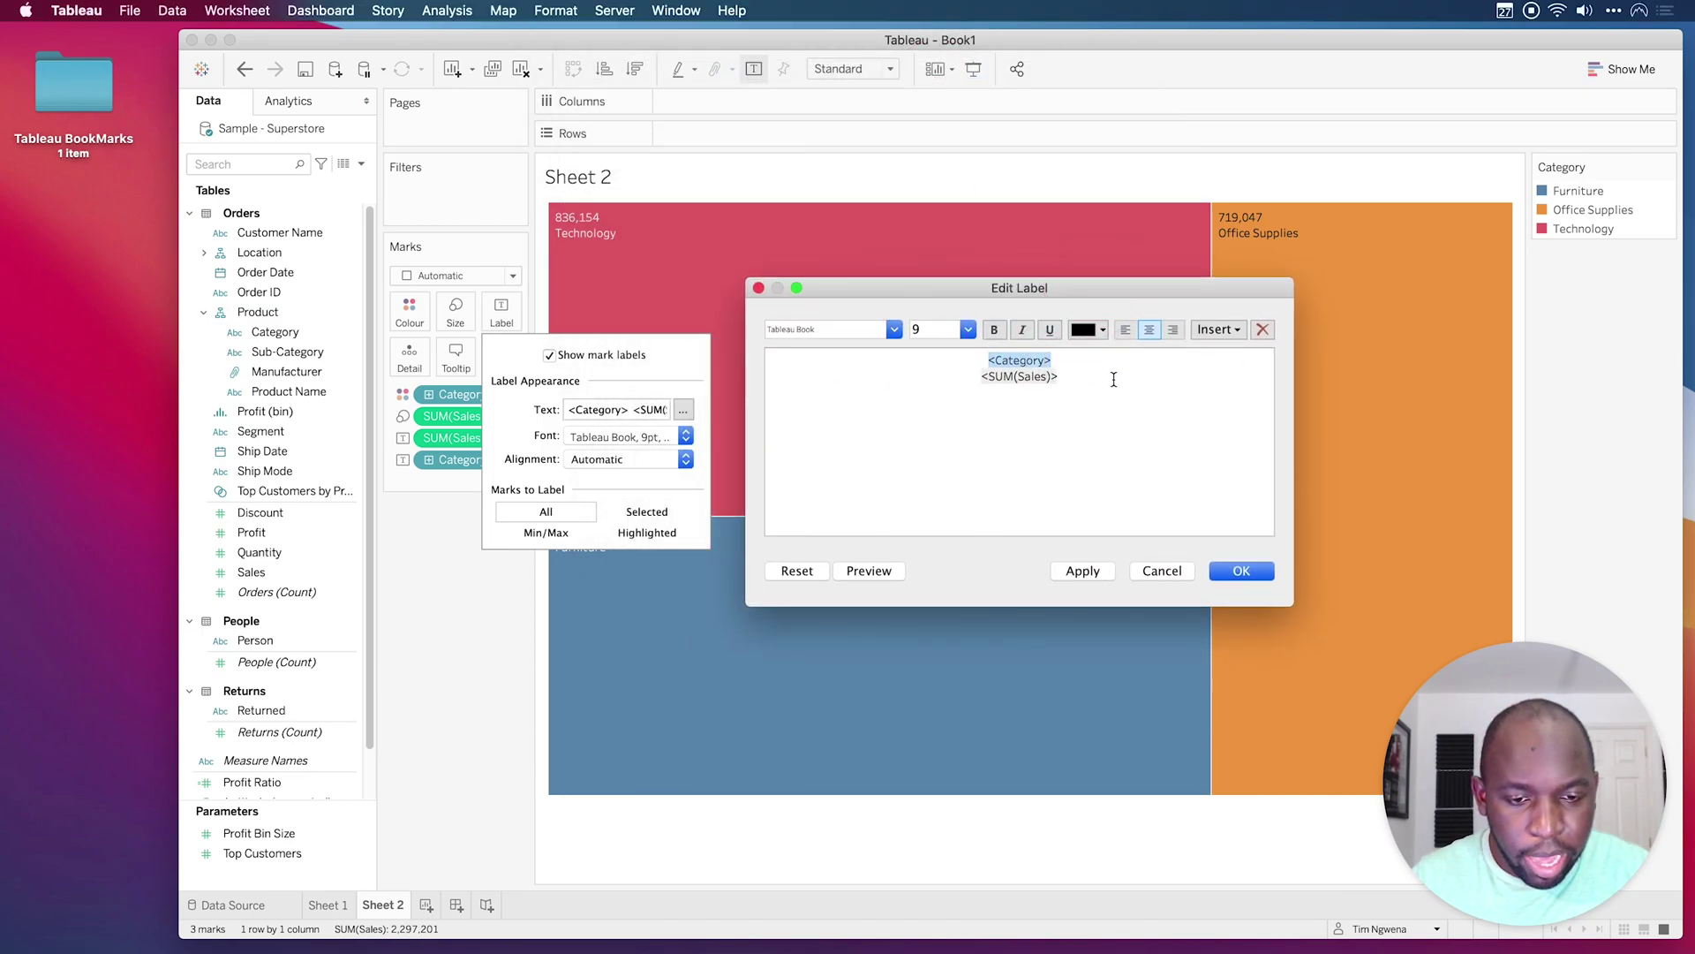
{"action": "left_click_drag", "start_coordinate": [1104, 377], "coordinate": [918, 334]}
{"action": "left_click", "coordinate": [1125, 329]}
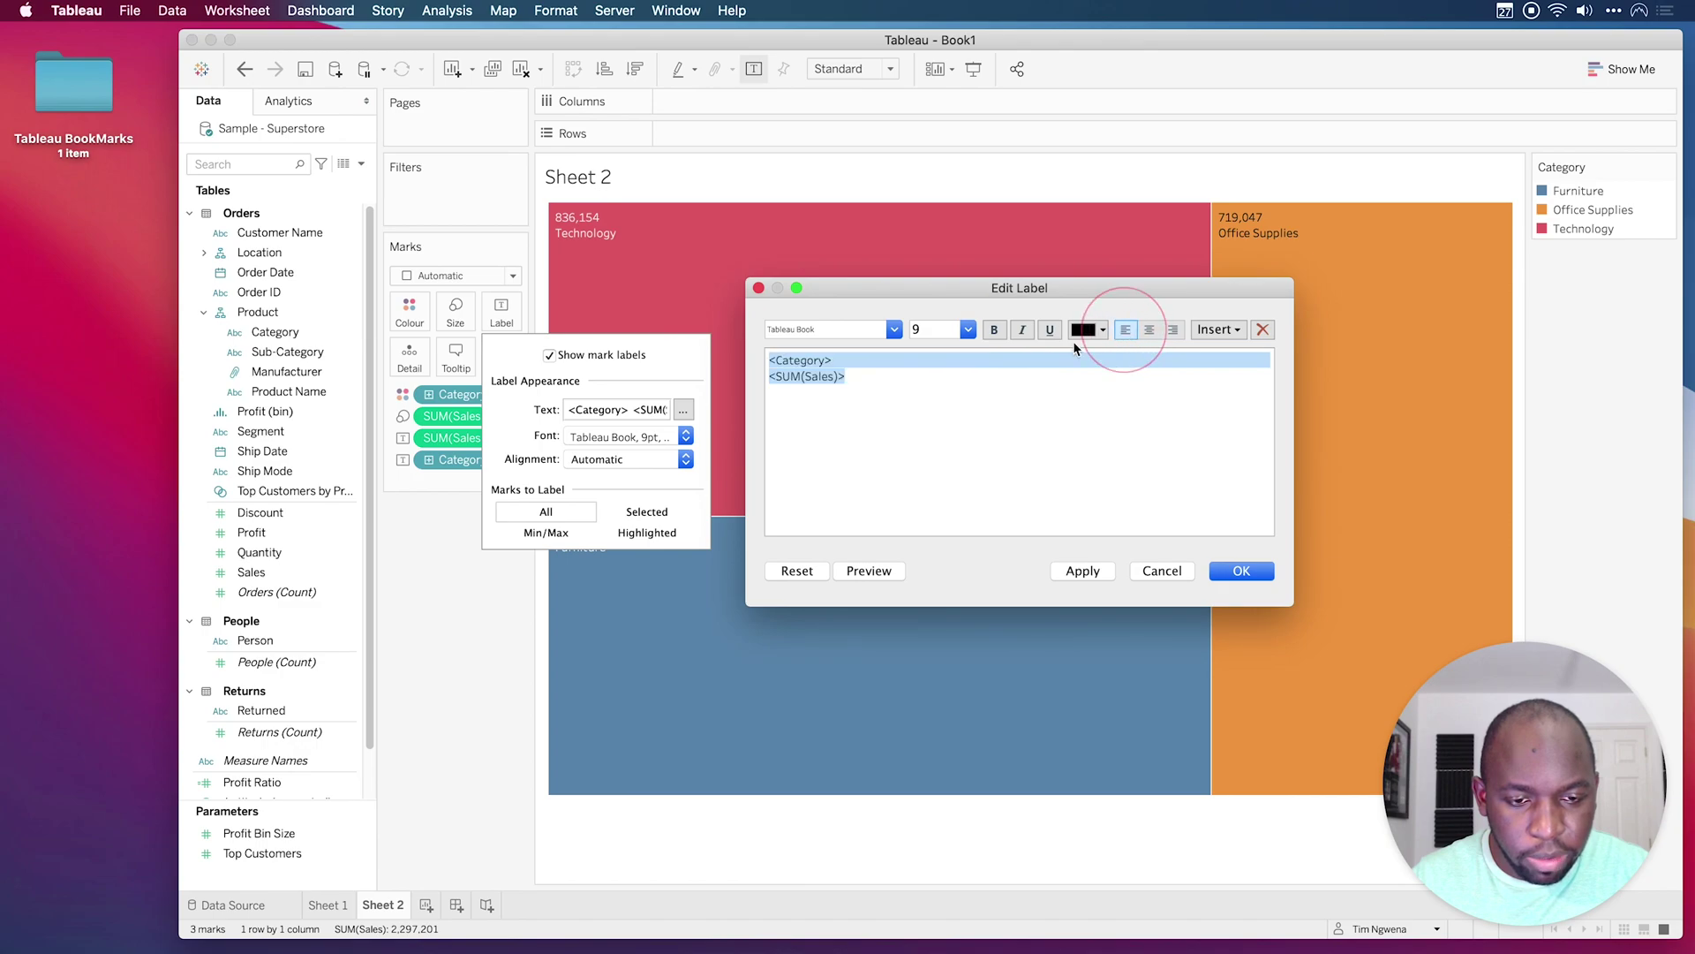
Make the category line bold, size 10, black text, and apply the label
{"action": "left_click", "coordinate": [849, 386]}
{"action": "left_click_drag", "start_coordinate": [847, 360], "coordinate": [764, 359]}
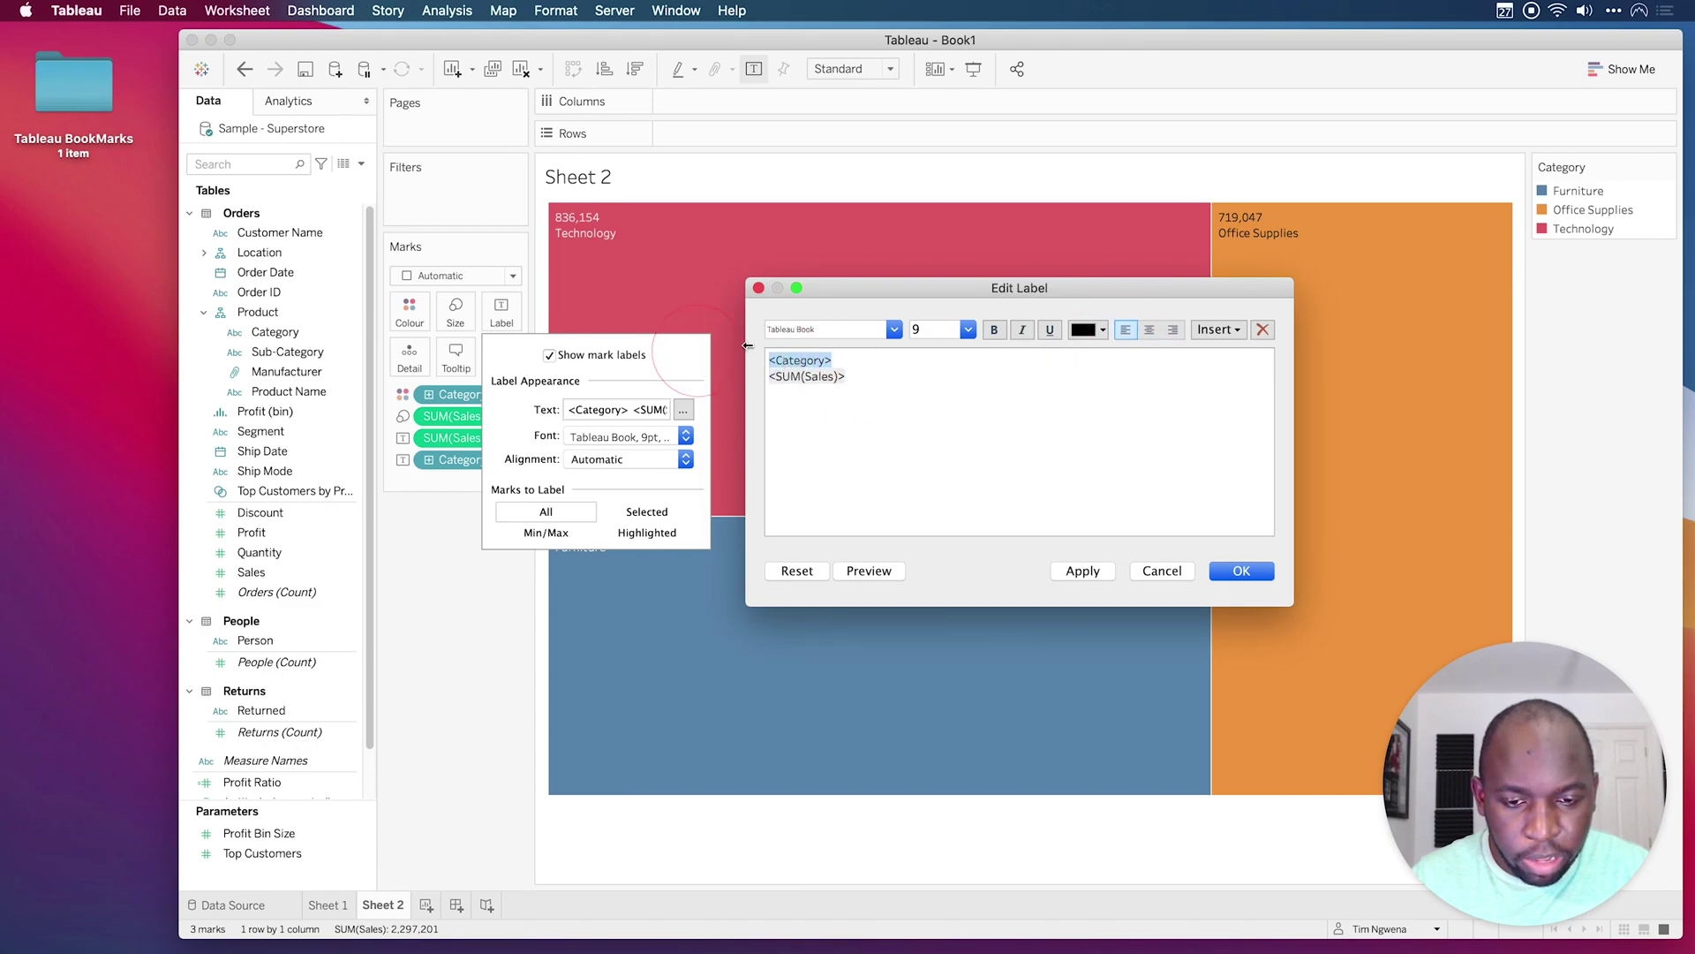
{"action": "left_click", "coordinate": [968, 329]}
{"action": "left_click", "coordinate": [934, 380]}
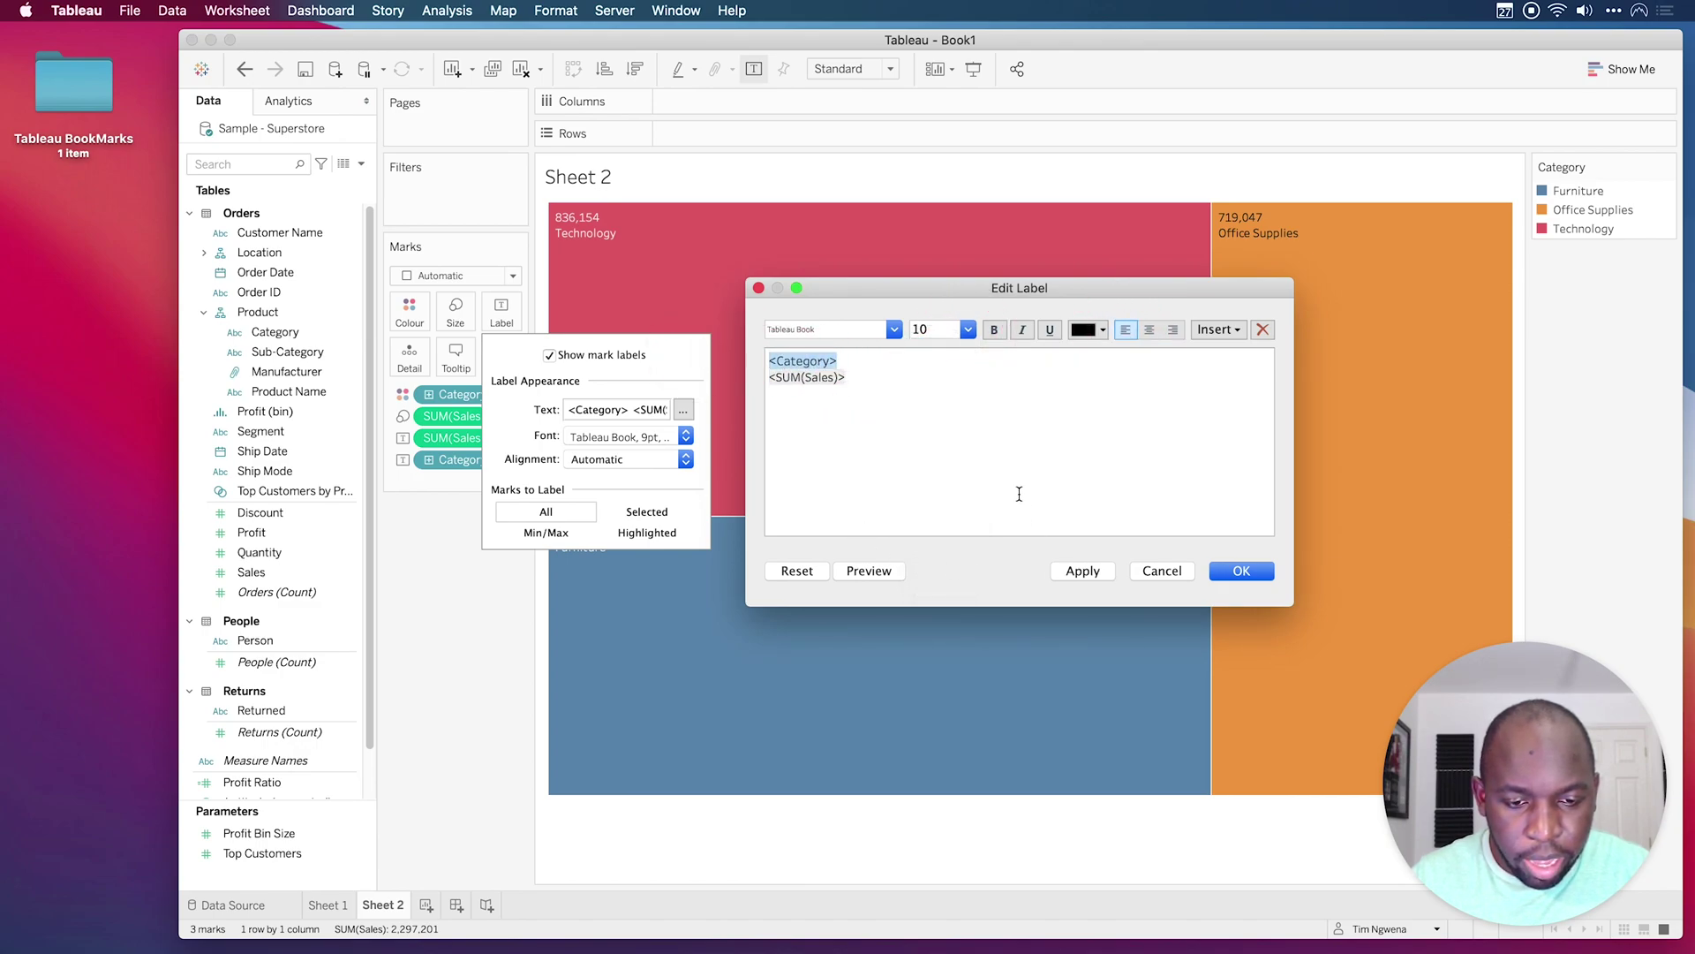
{"action": "left_click", "coordinate": [1084, 329]}
{"action": "left_click", "coordinate": [1079, 388]}
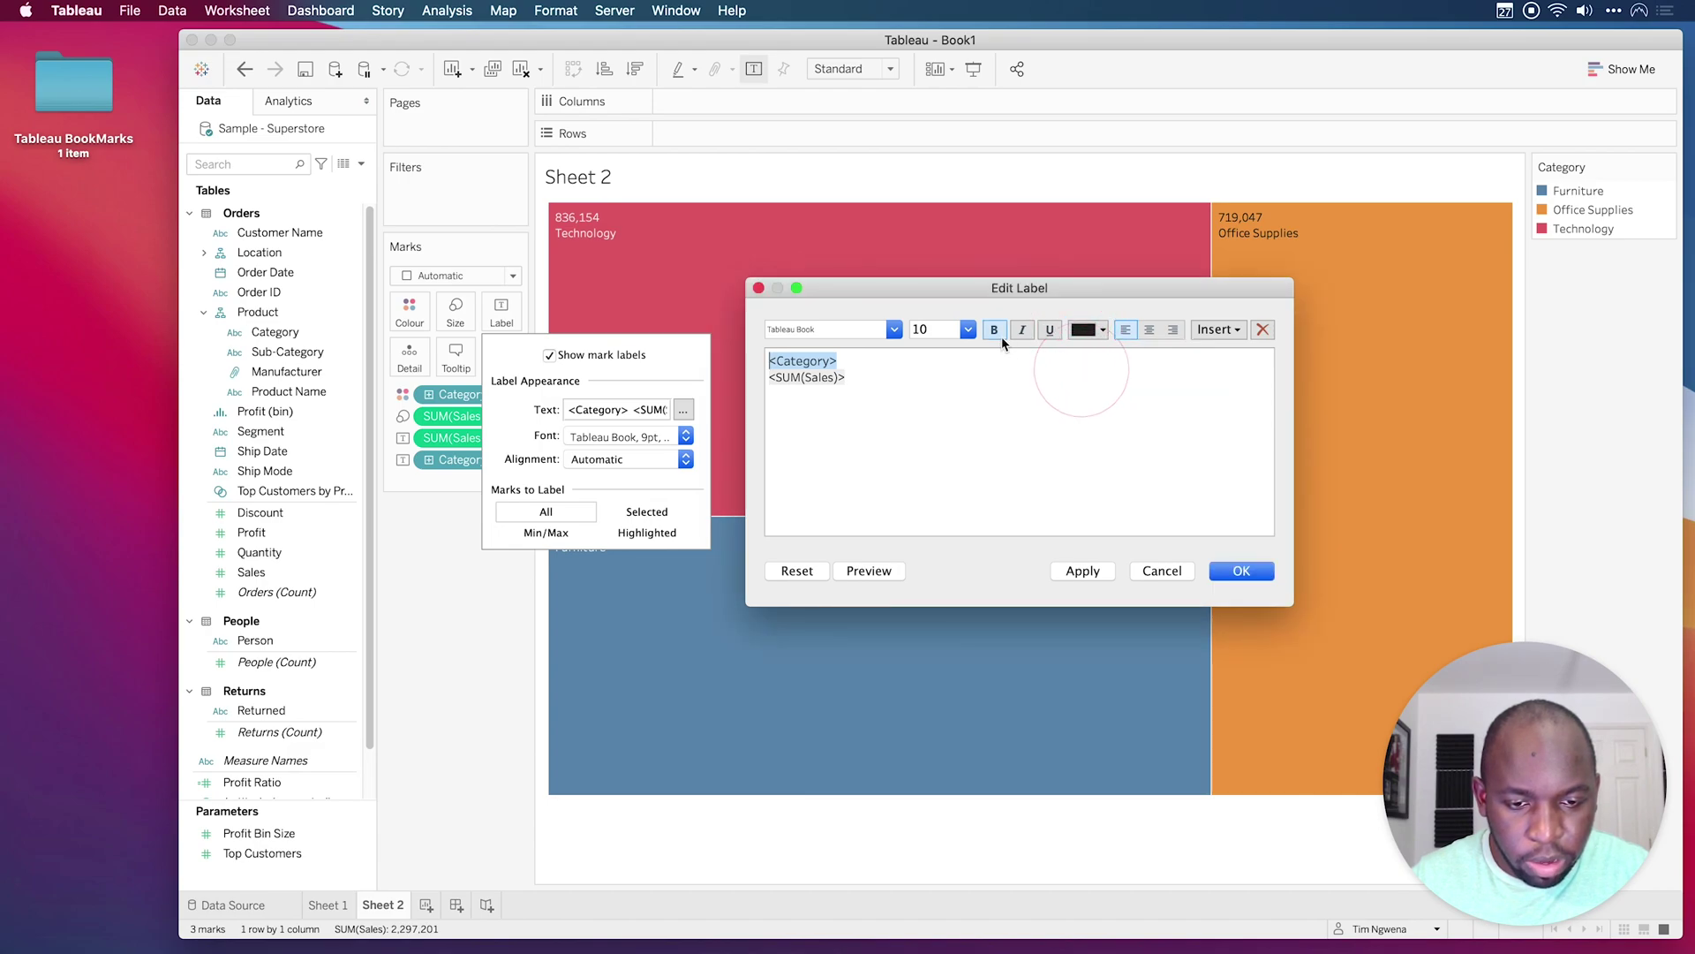
{"action": "left_click", "coordinate": [995, 329]}
{"action": "left_click", "coordinate": [1083, 571]}
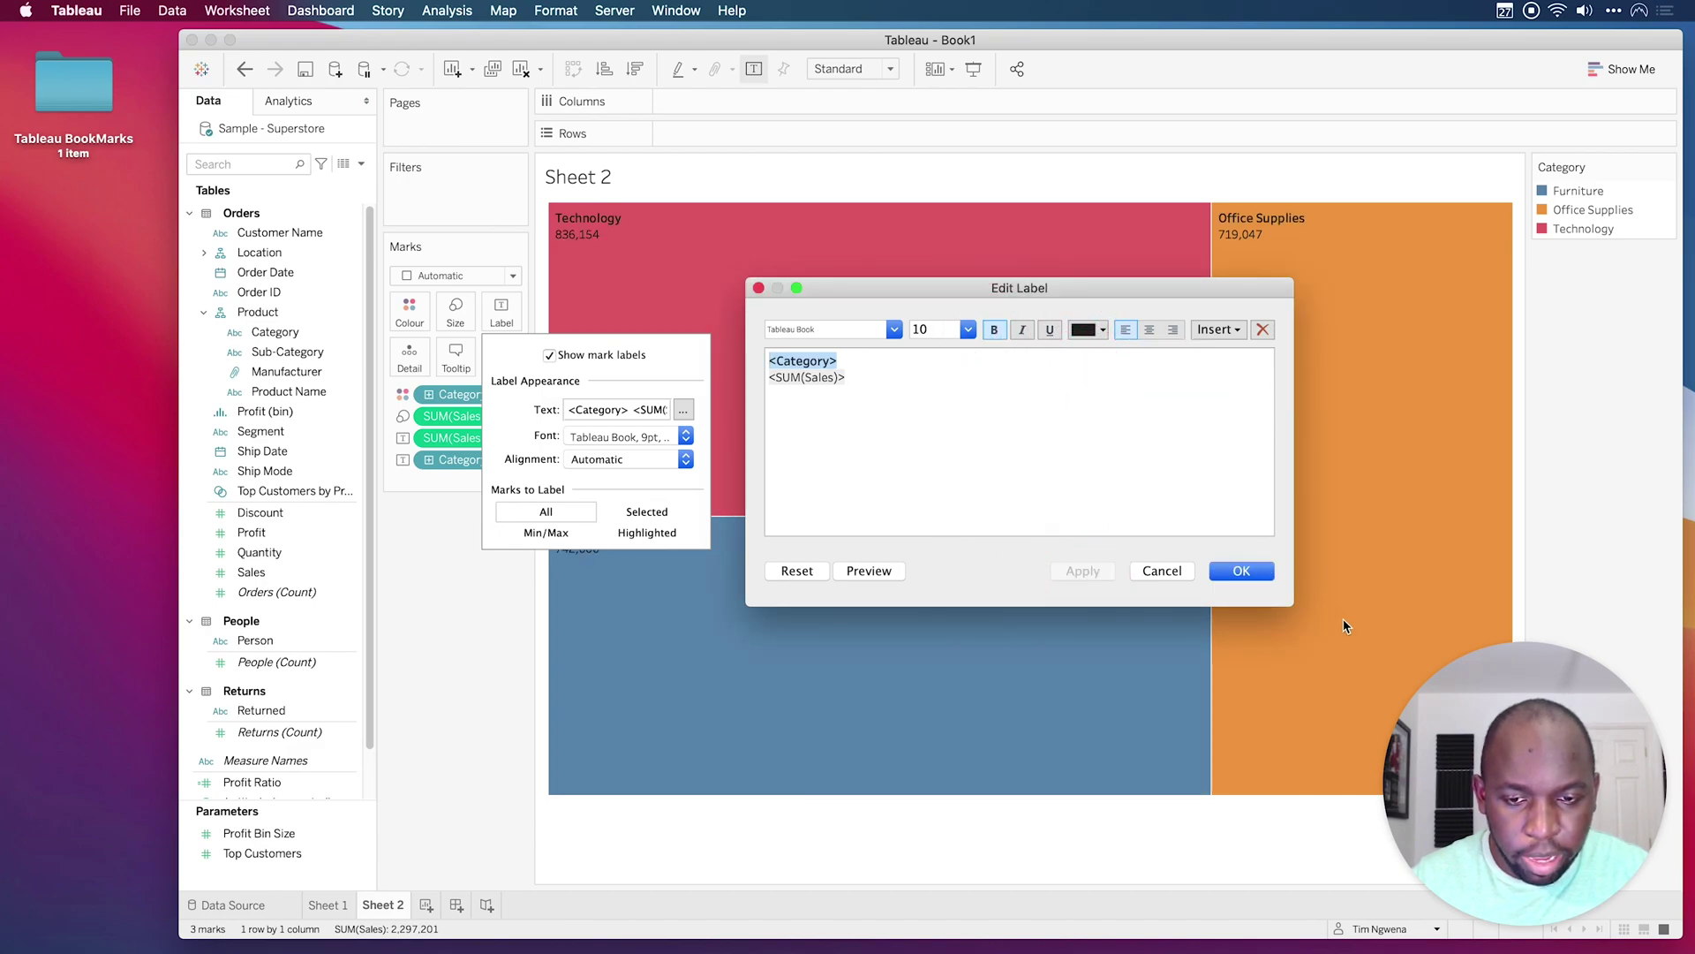
{"action": "left_click", "coordinate": [1258, 576]}
{"action": "left_click", "coordinate": [477, 631]}
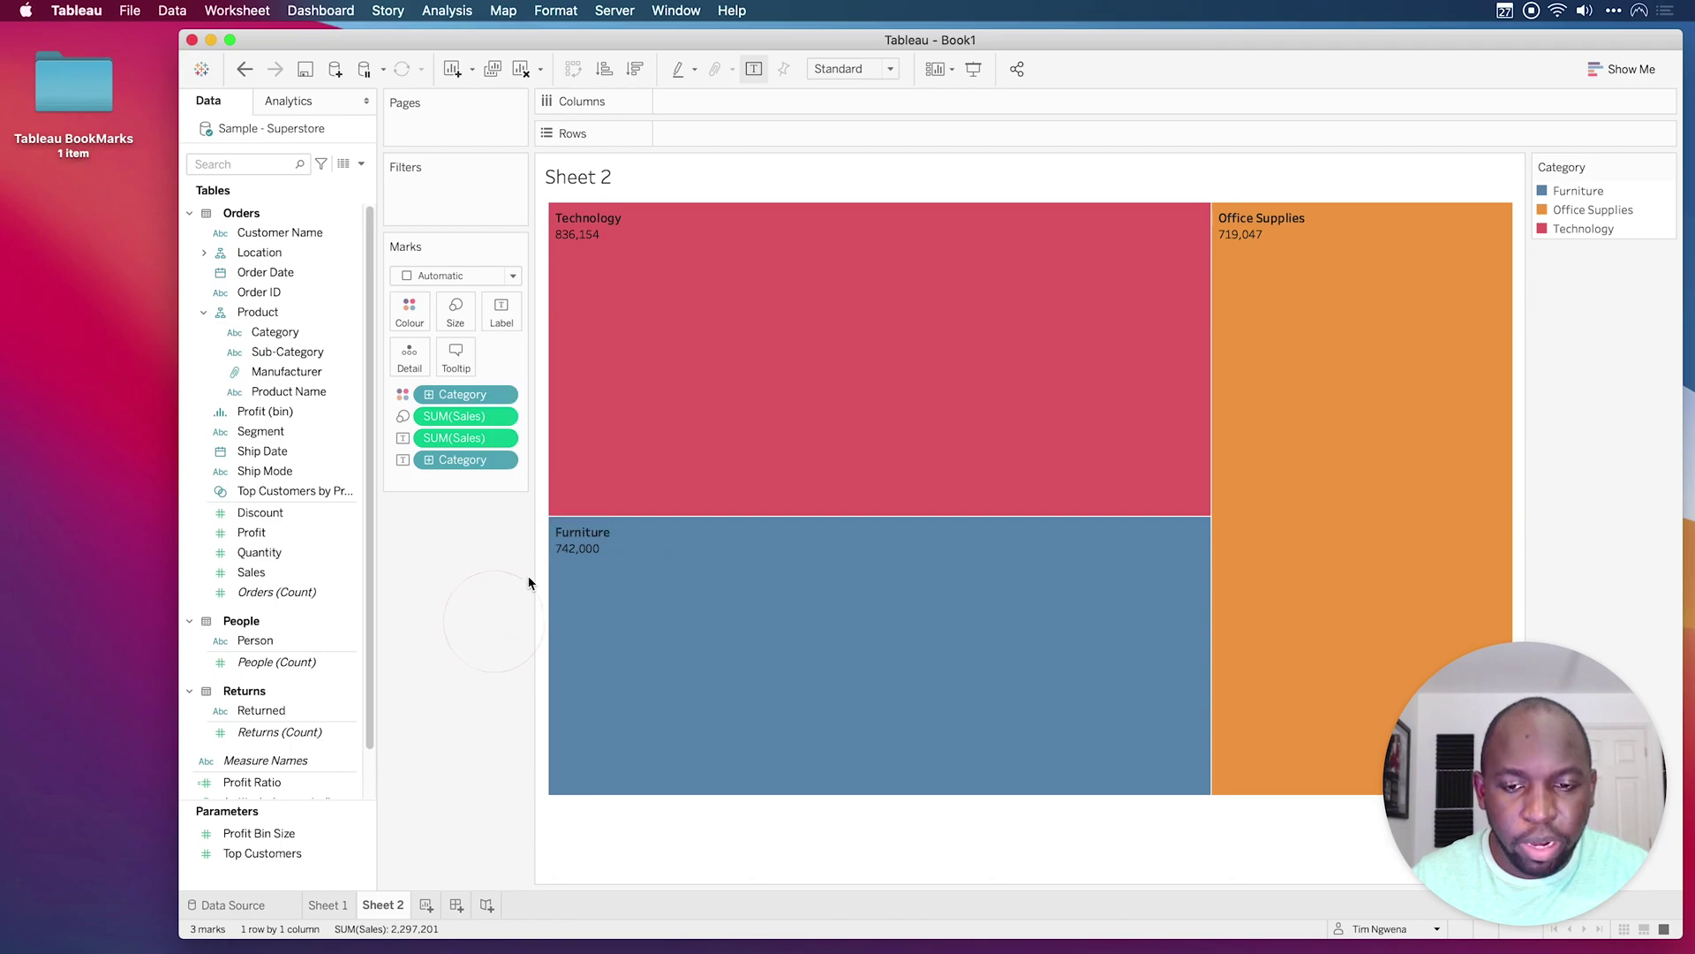
{"action": "mouse_move", "coordinate": [883, 760]}
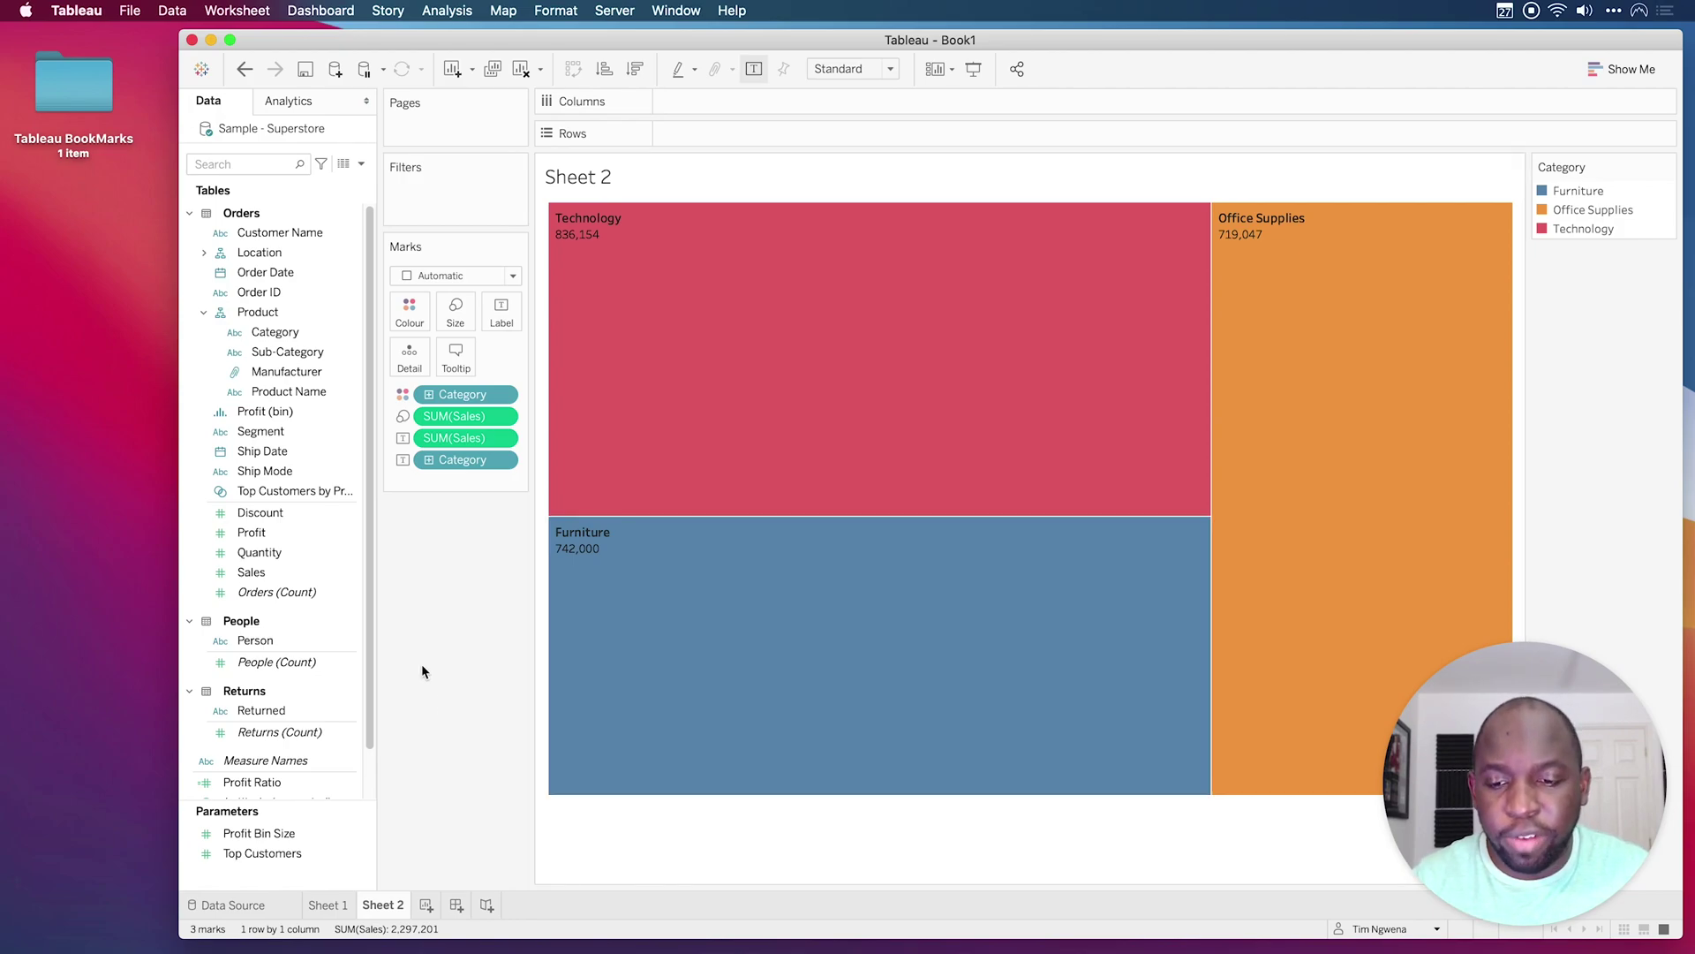
On a new worksheet, place Country/Region and State in the view as a map
{"action": "left_click", "coordinate": [426, 905]}
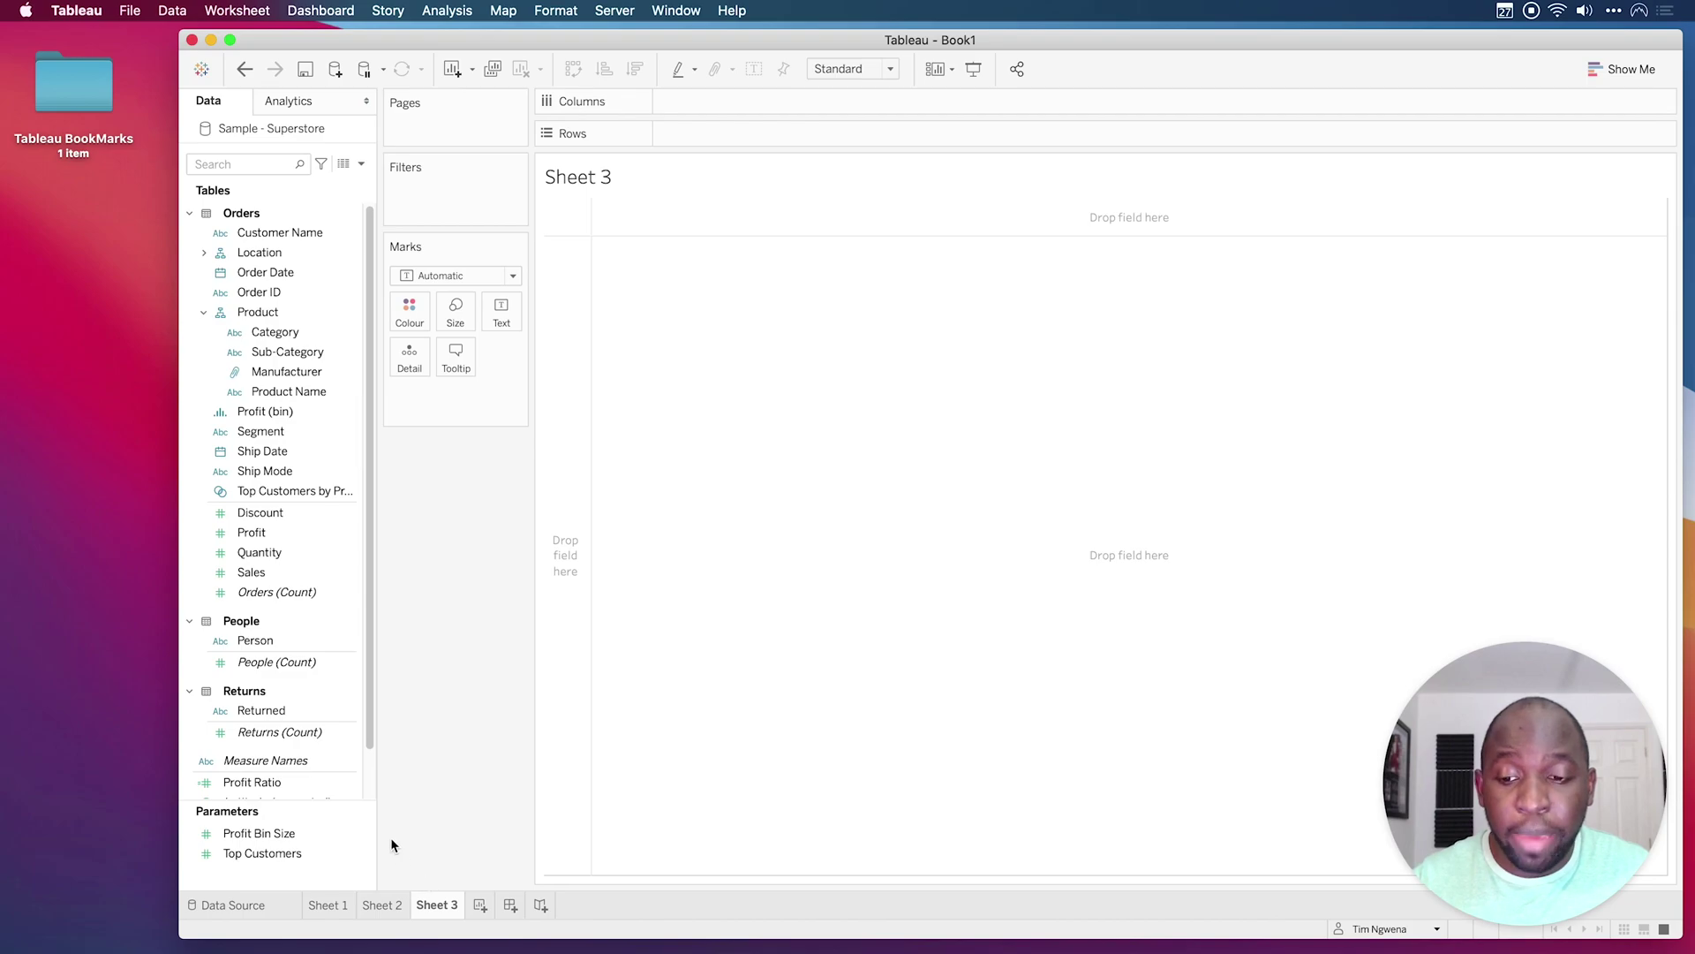
{"action": "left_click", "coordinate": [204, 253]}
{"action": "left_click", "coordinate": [300, 332]}
{"action": "left_click", "coordinate": [293, 291]}
{"action": "left_click", "coordinate": [269, 311], "text": "super"}
{"action": "left_click_drag", "start_coordinate": [270, 310], "coordinate": [623, 610]}
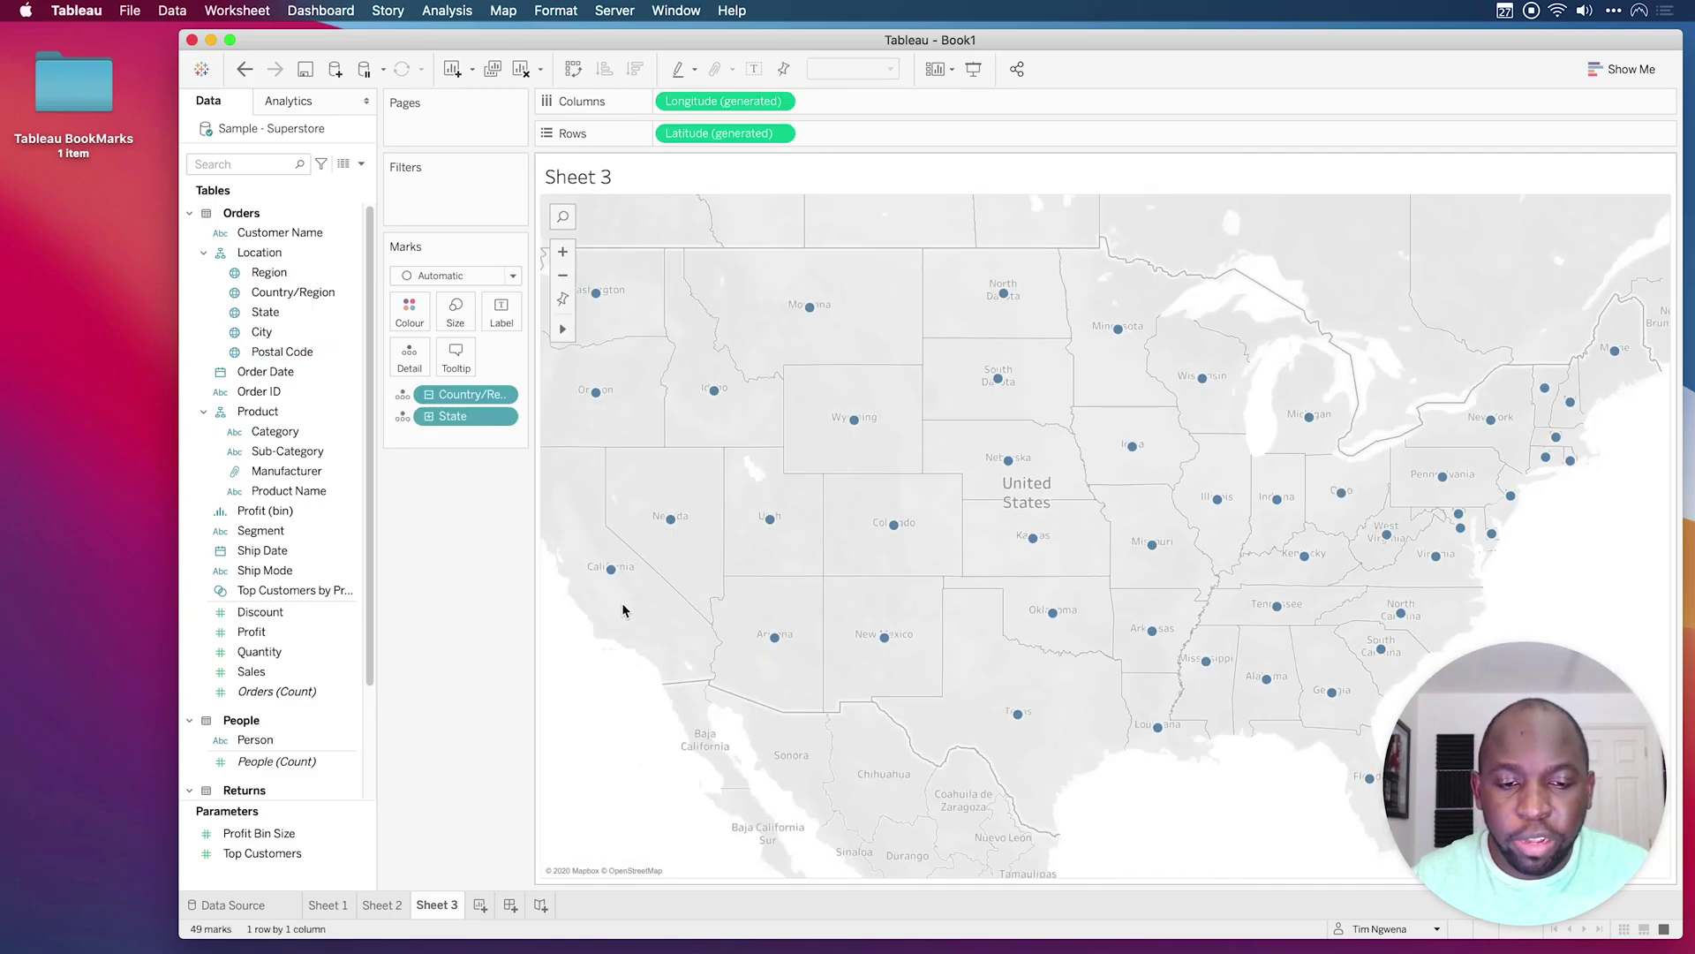
Change the mark type to Map so each state is filled
{"action": "left_click", "coordinate": [513, 275]}
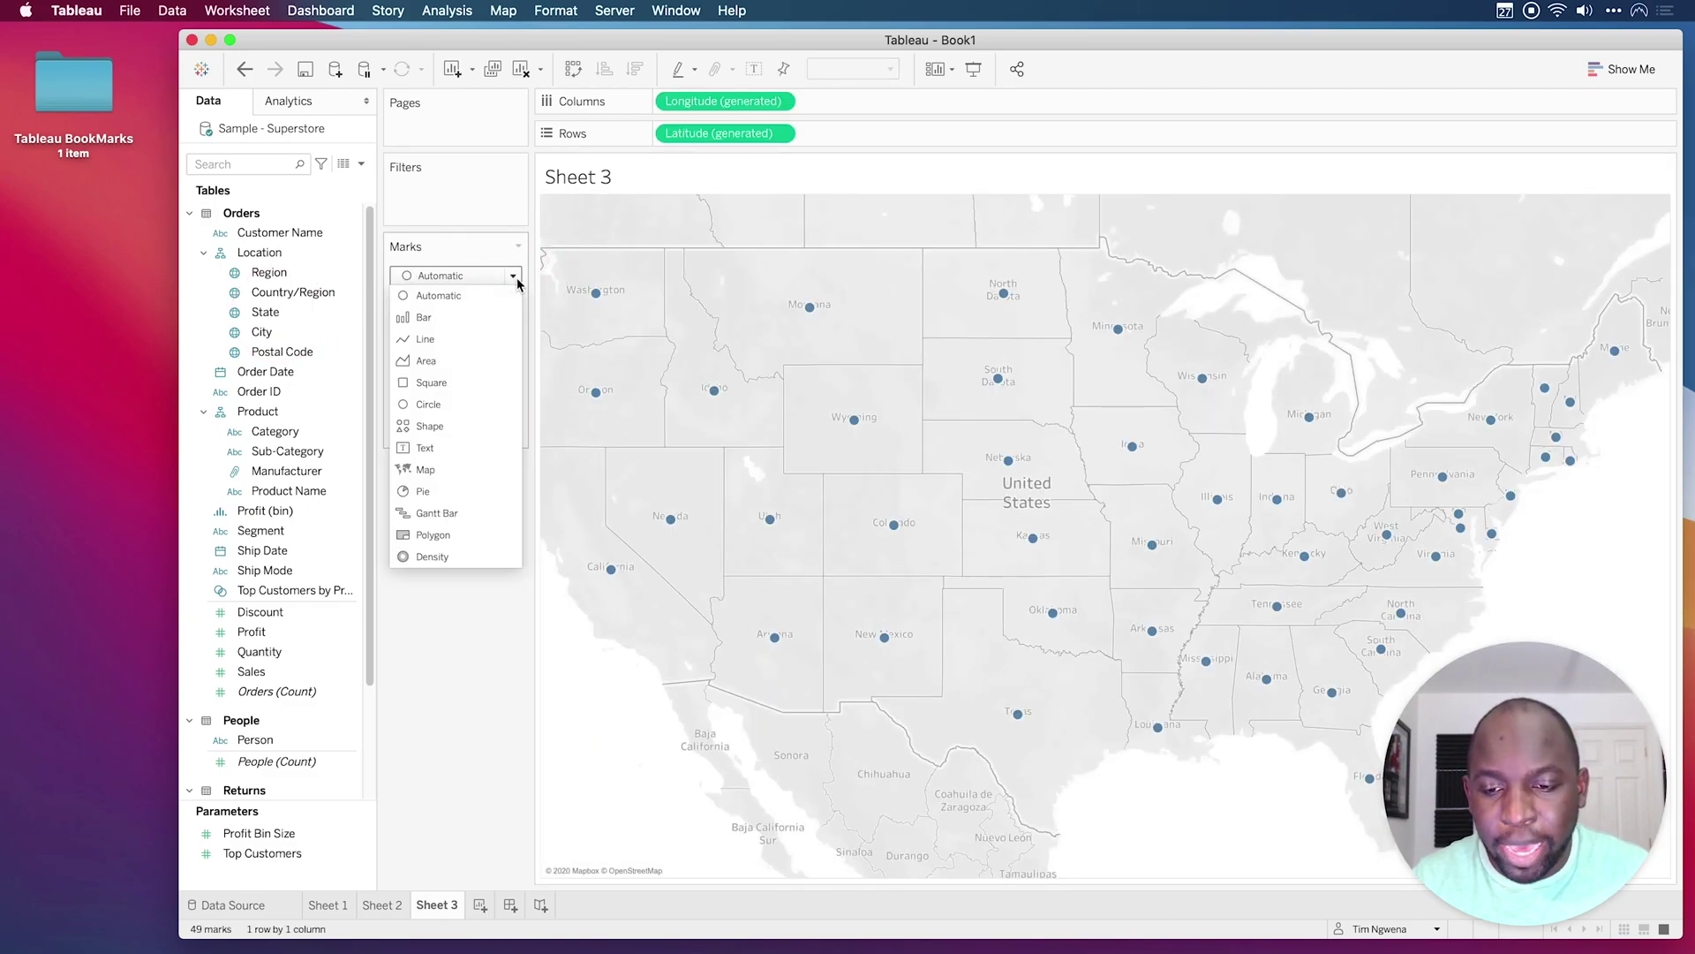
{"action": "left_click", "coordinate": [462, 473]}
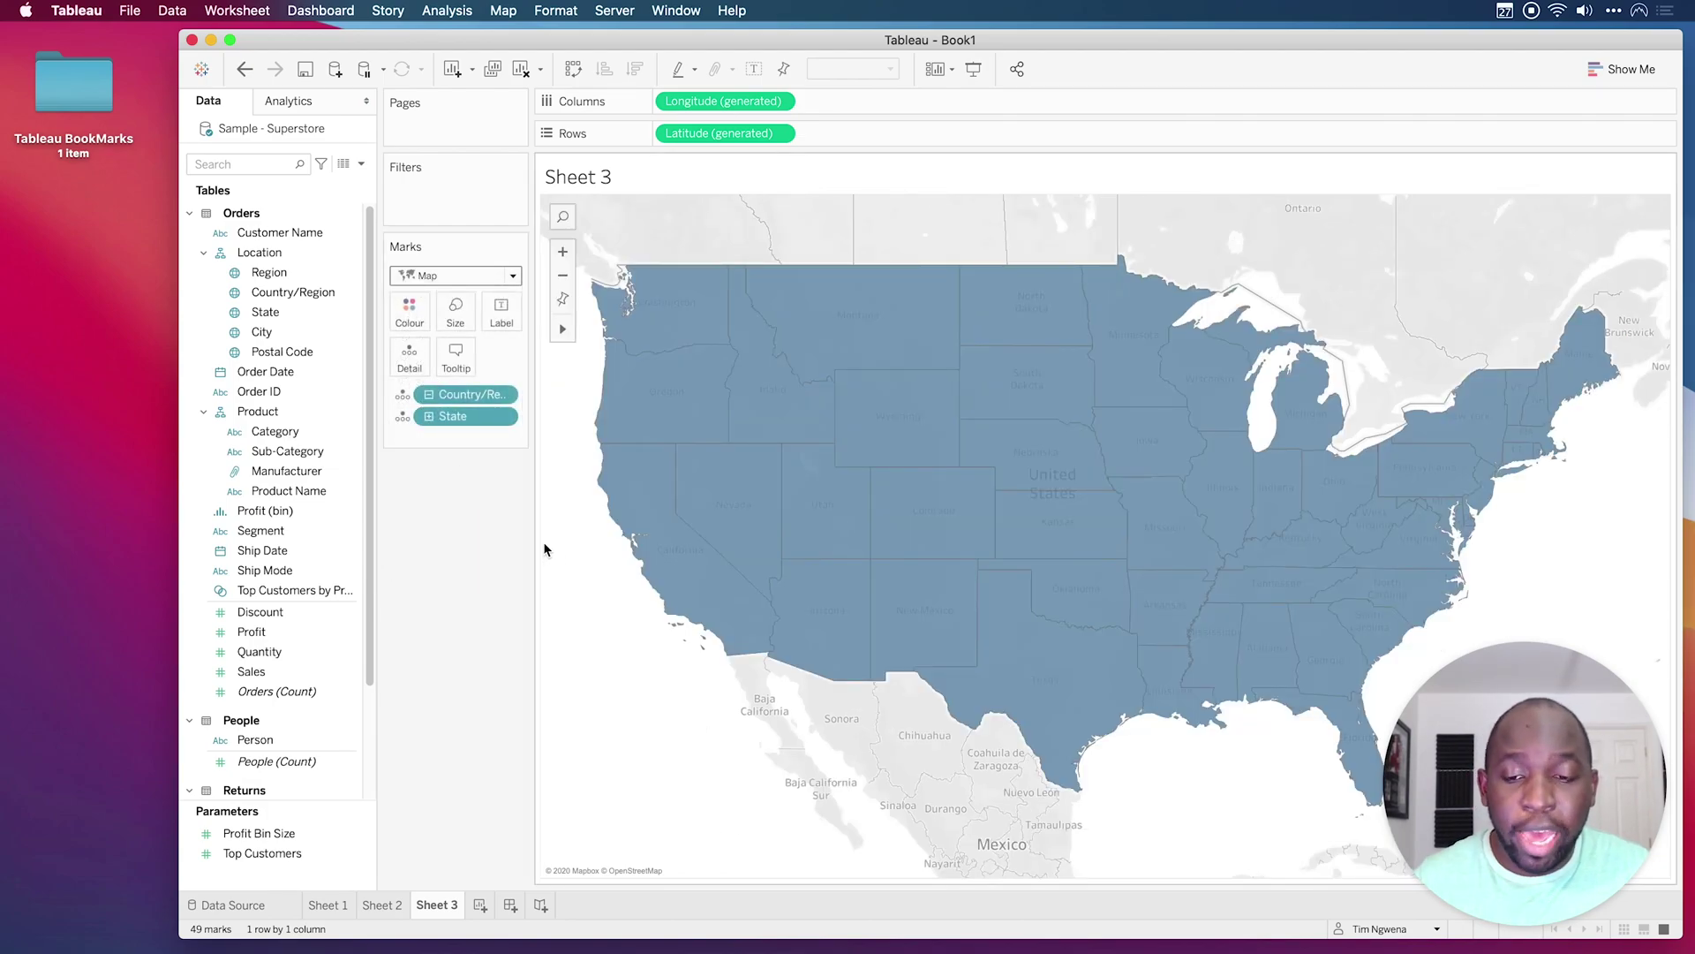
{"action": "right_click", "coordinate": [586, 625]}
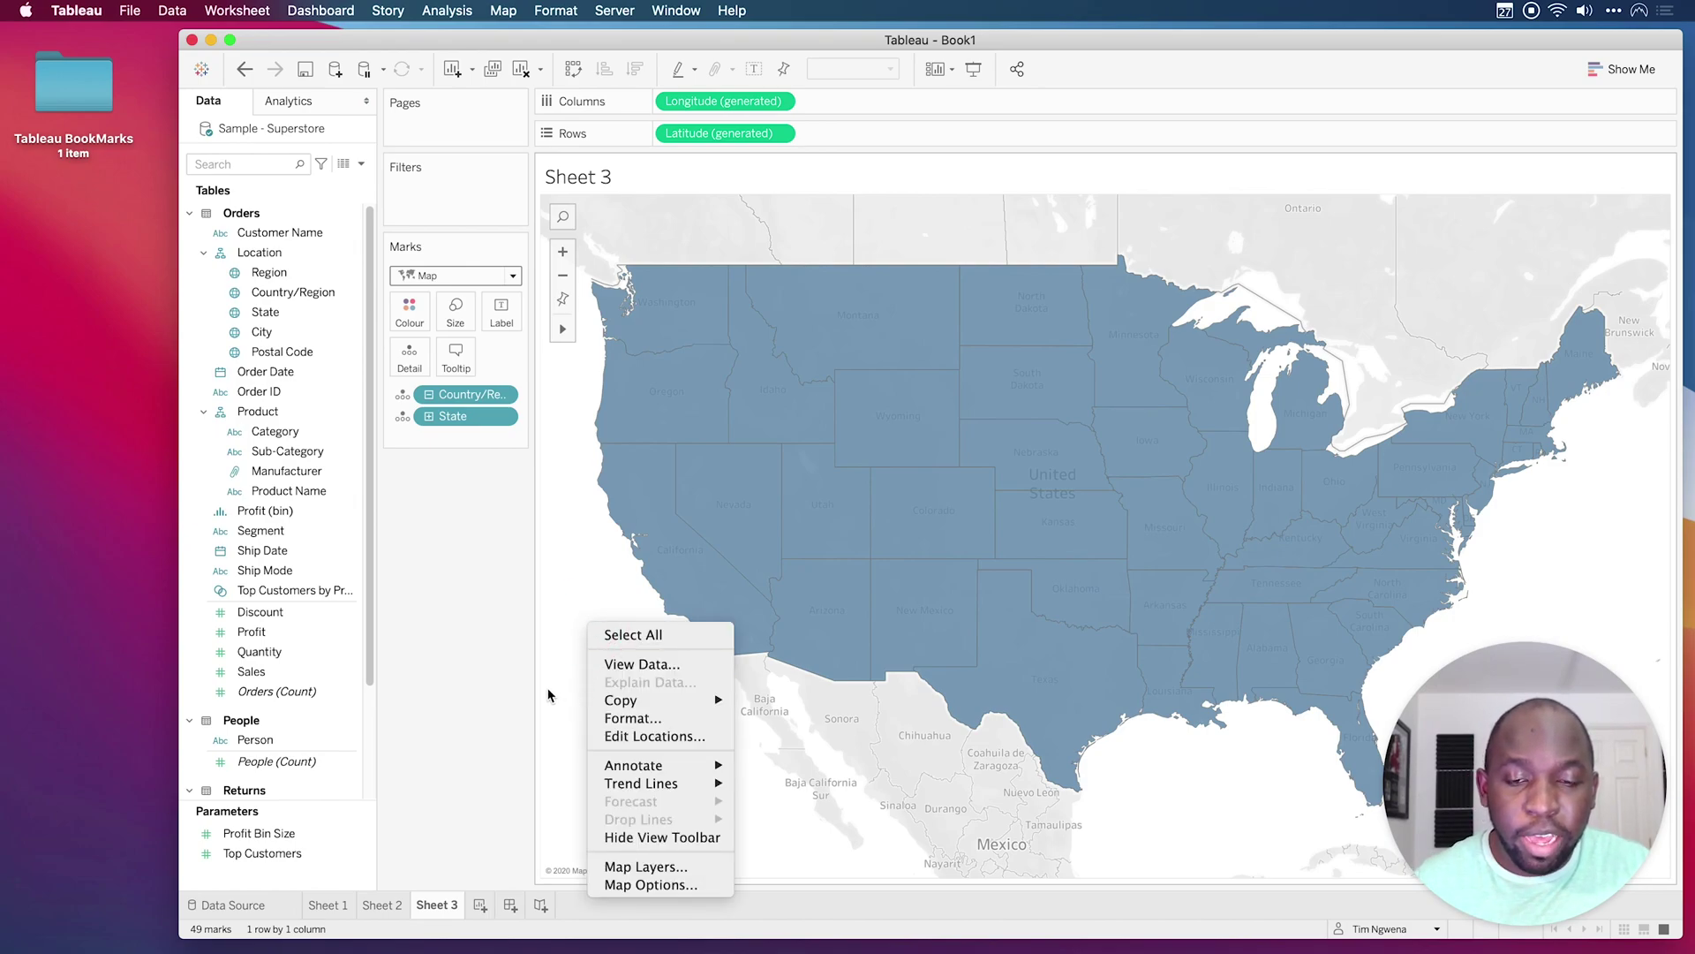
Fully wash out the background map layer and give the states white borders
{"action": "left_click", "coordinate": [645, 867]}
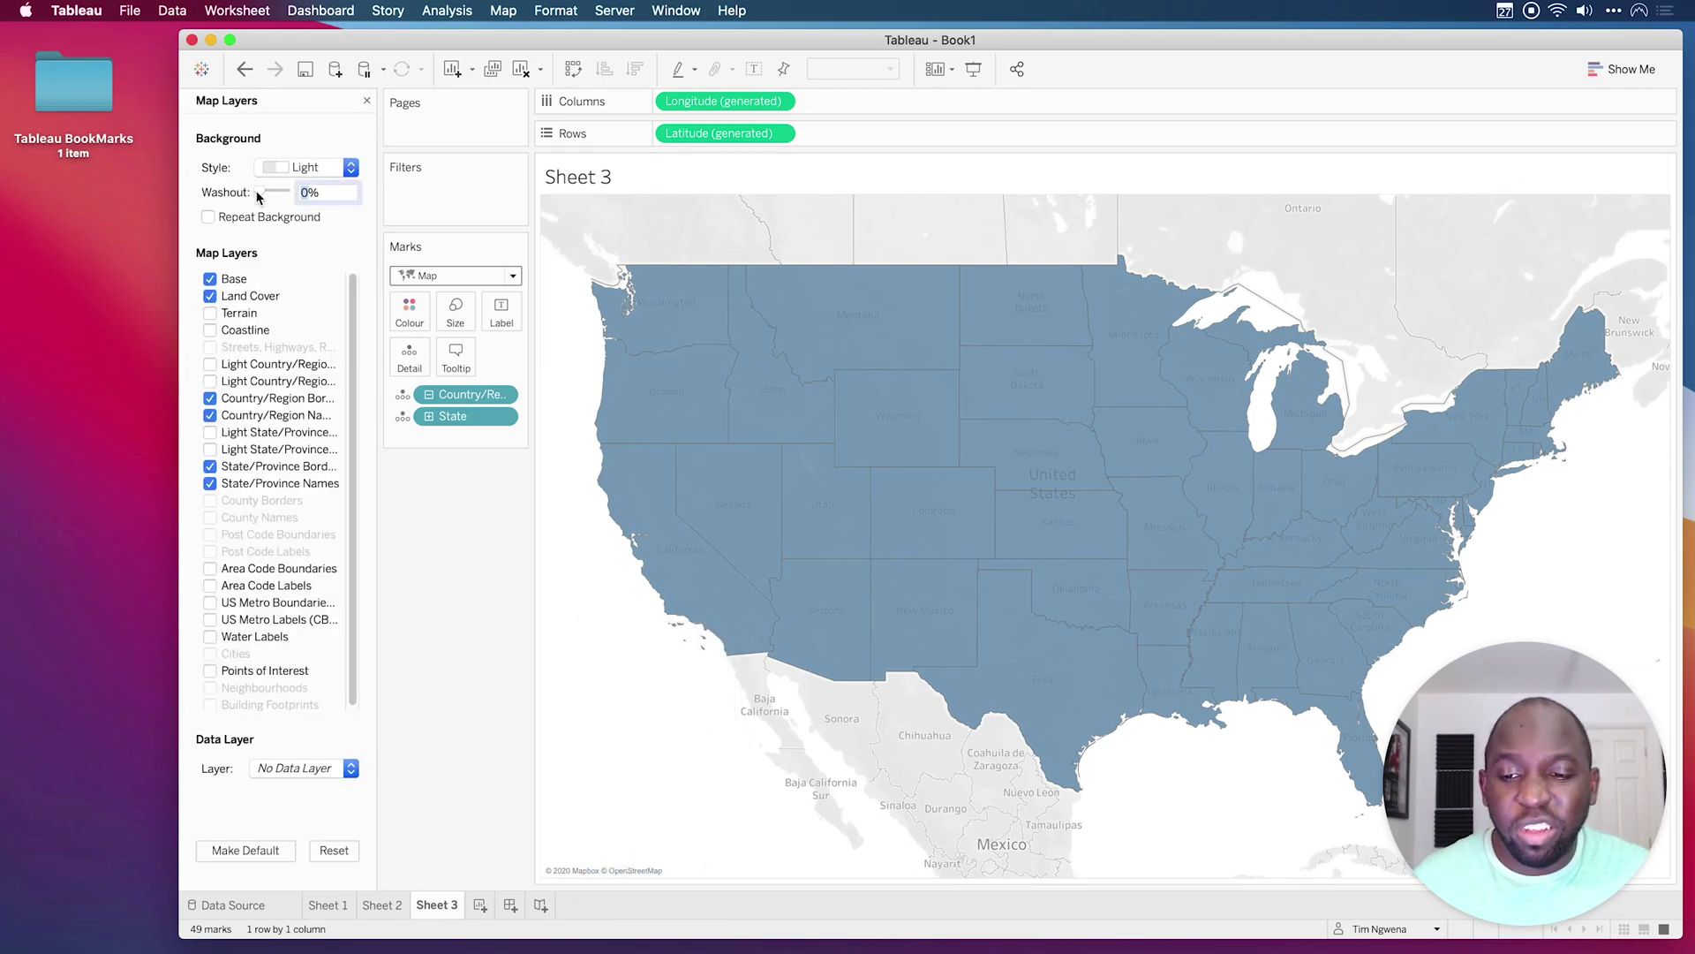
{"action": "left_click_drag", "start_coordinate": [260, 192], "coordinate": [386, 206]}
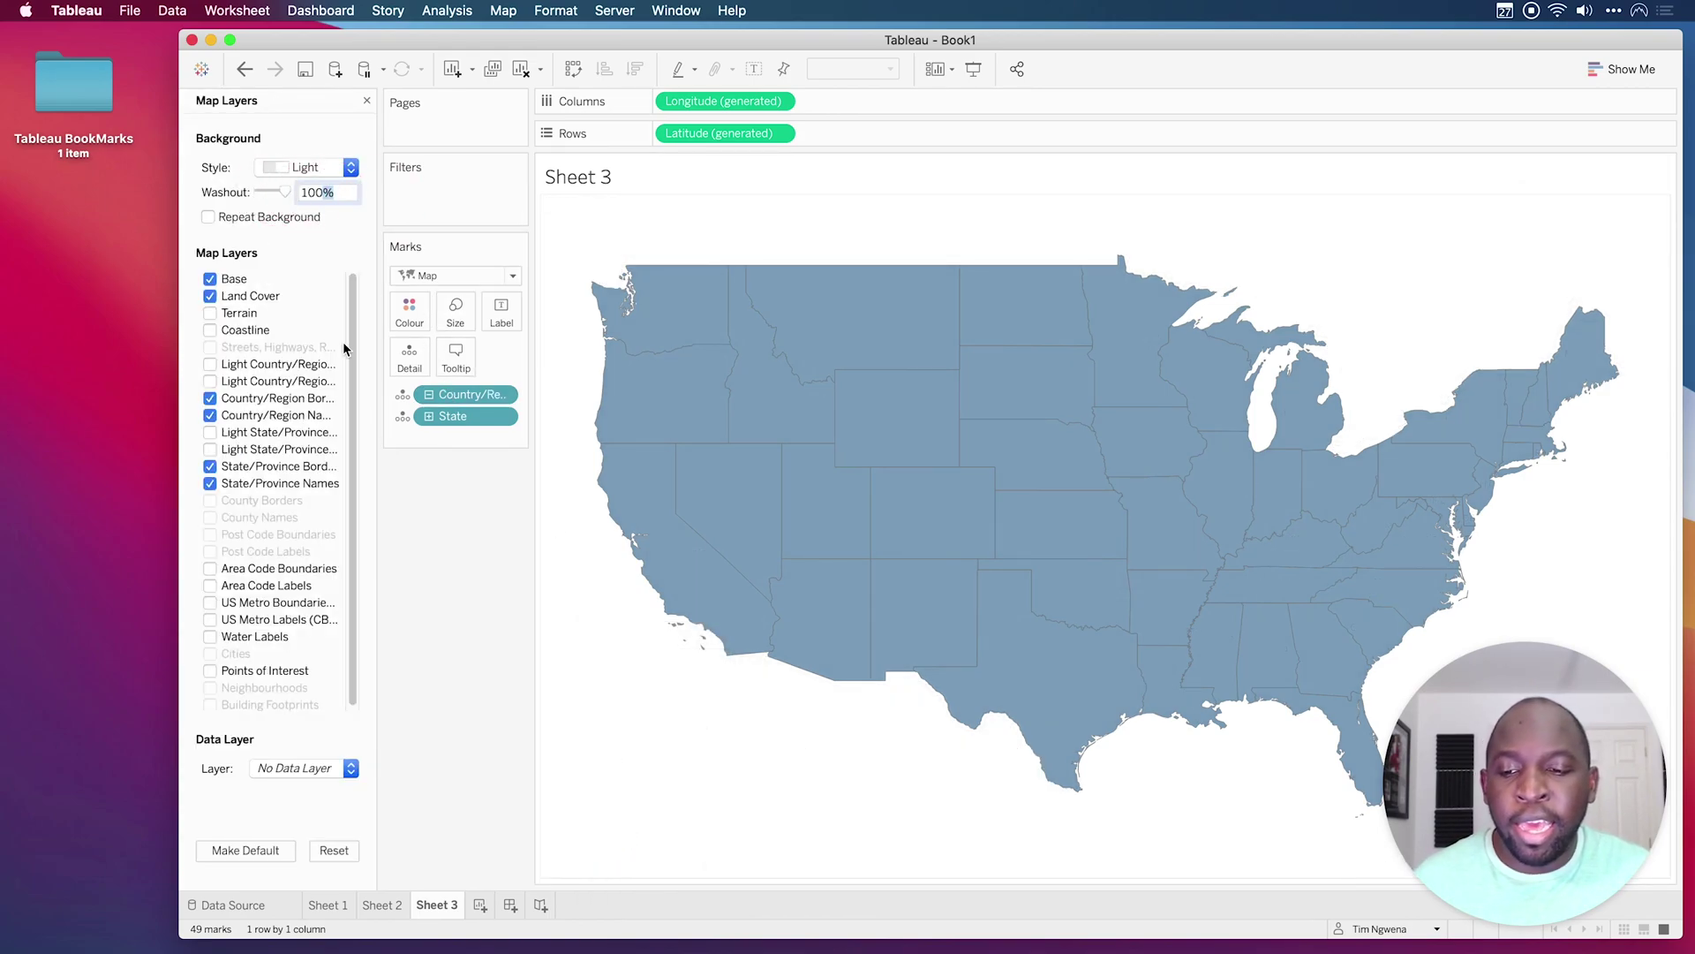
{"action": "left_click", "coordinate": [424, 309]}
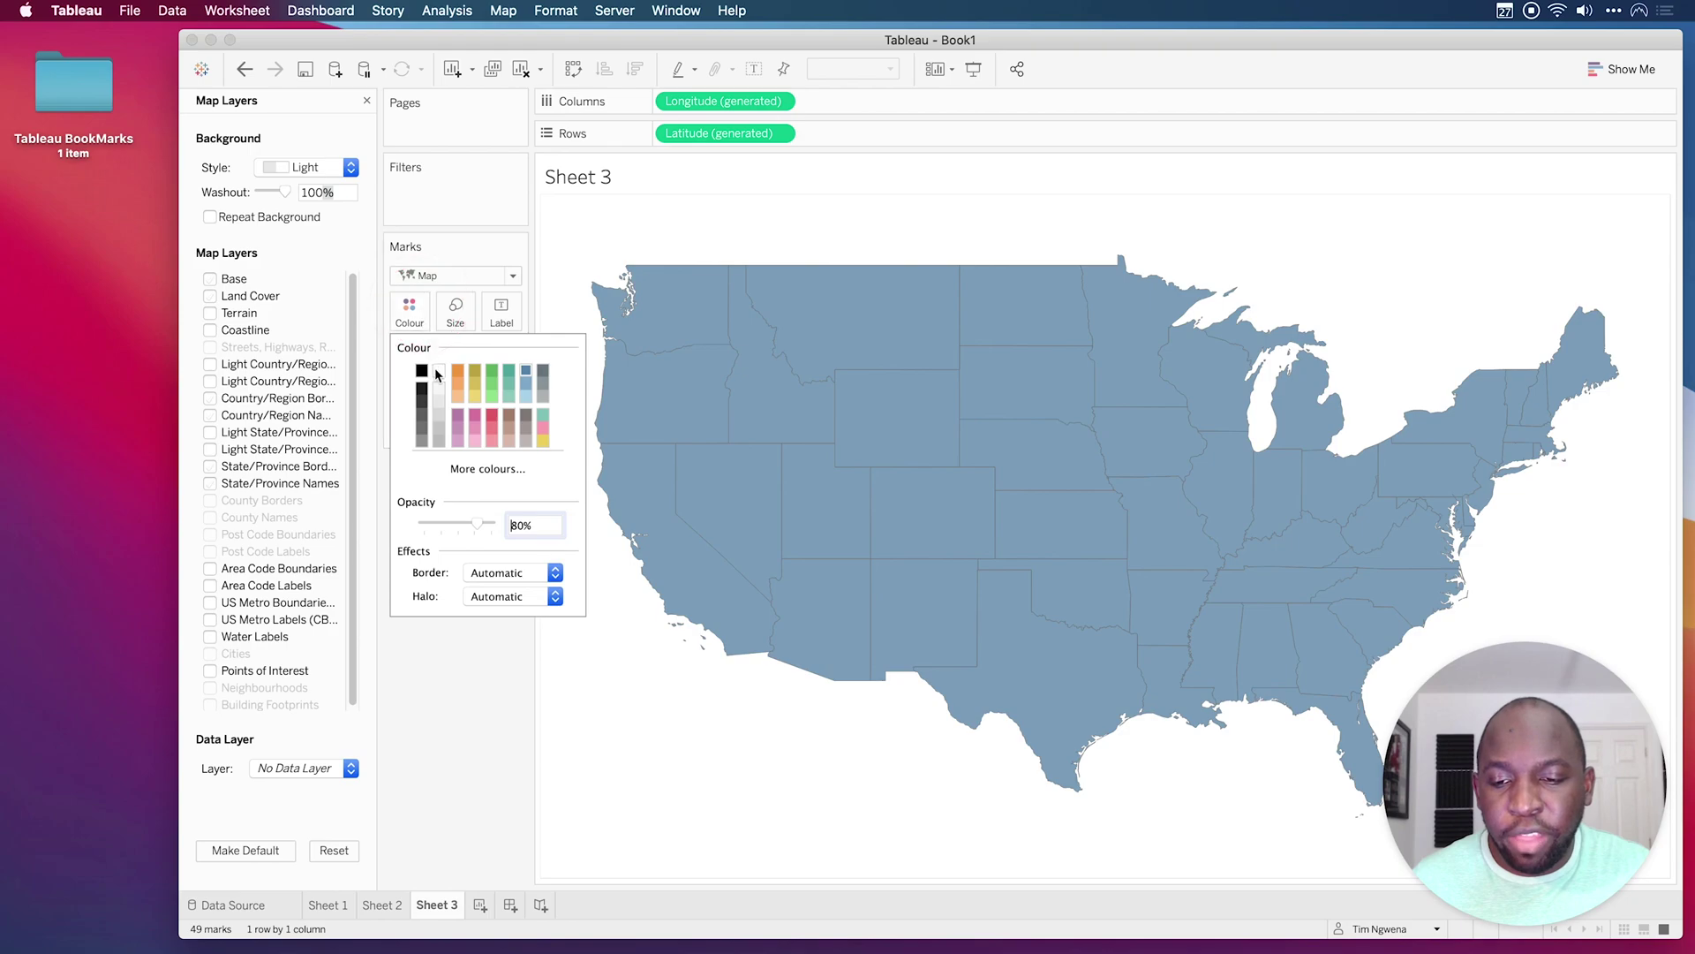
{"action": "left_click", "coordinate": [493, 574]}
{"action": "left_click", "coordinate": [492, 664]}
{"action": "left_click", "coordinate": [446, 629]}
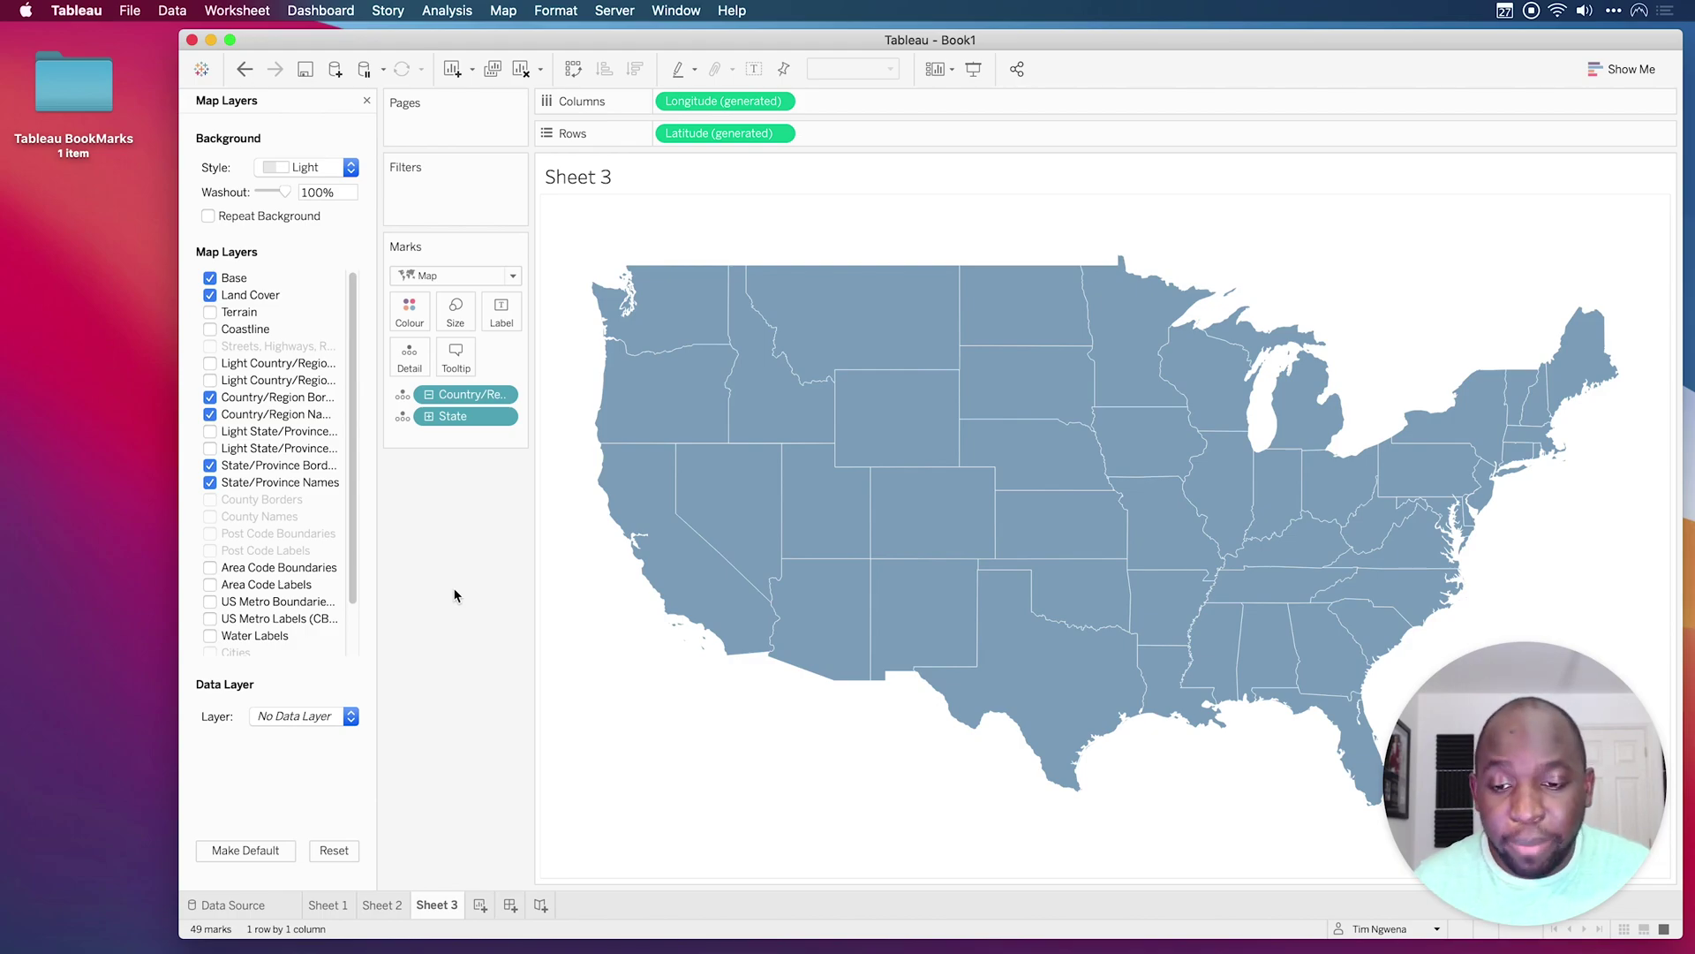
Colour each state by its Region
{"action": "left_click", "coordinate": [367, 99]}
{"action": "left_click", "coordinate": [283, 276]}
{"action": "left_click_drag", "start_coordinate": [283, 276], "coordinate": [408, 311]}
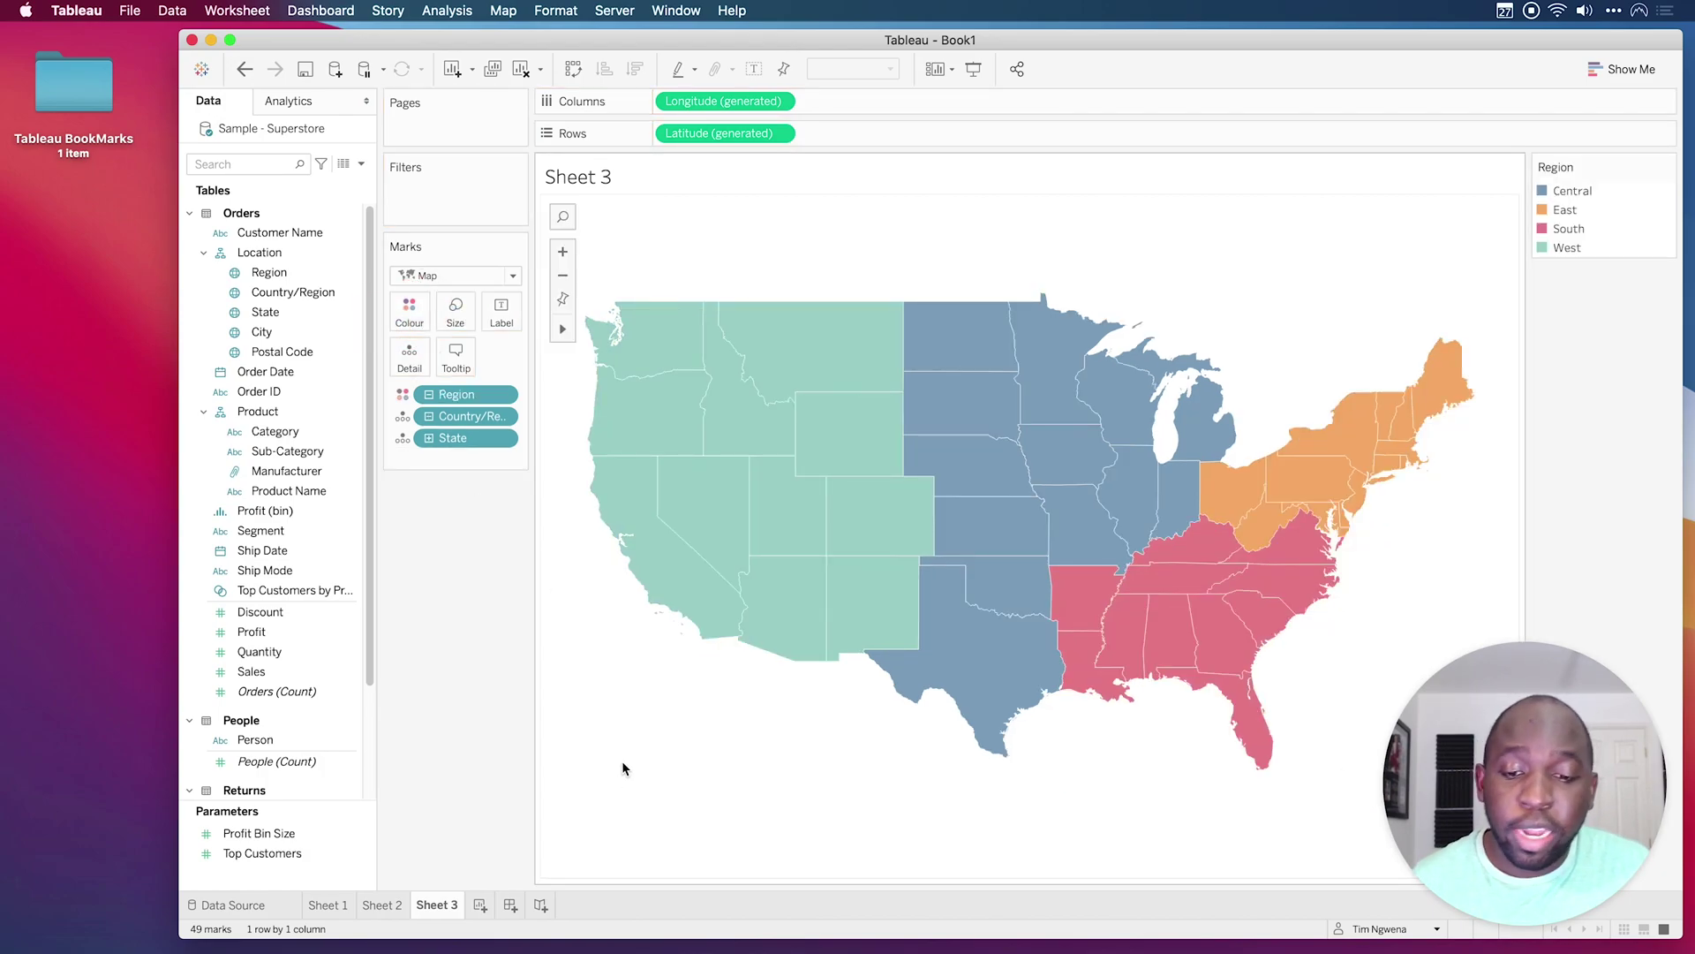
Create a new dashboard sized 1200 × 800
{"action": "left_click", "coordinate": [511, 904]}
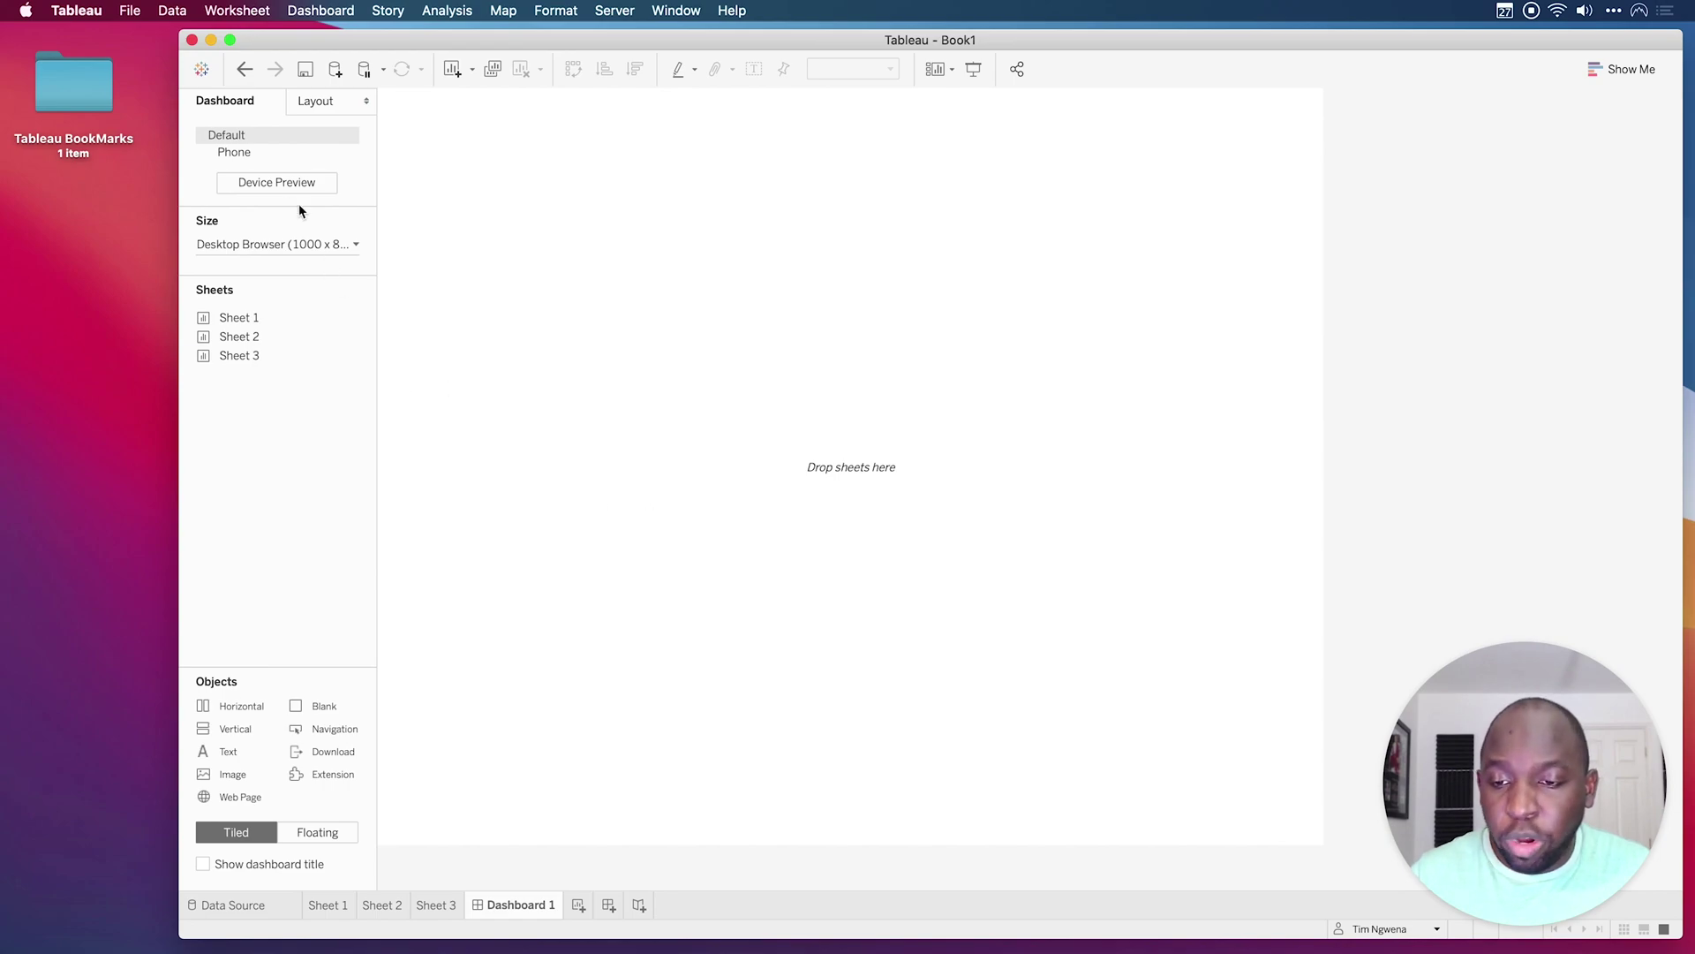
{"action": "left_click", "coordinate": [282, 245]}
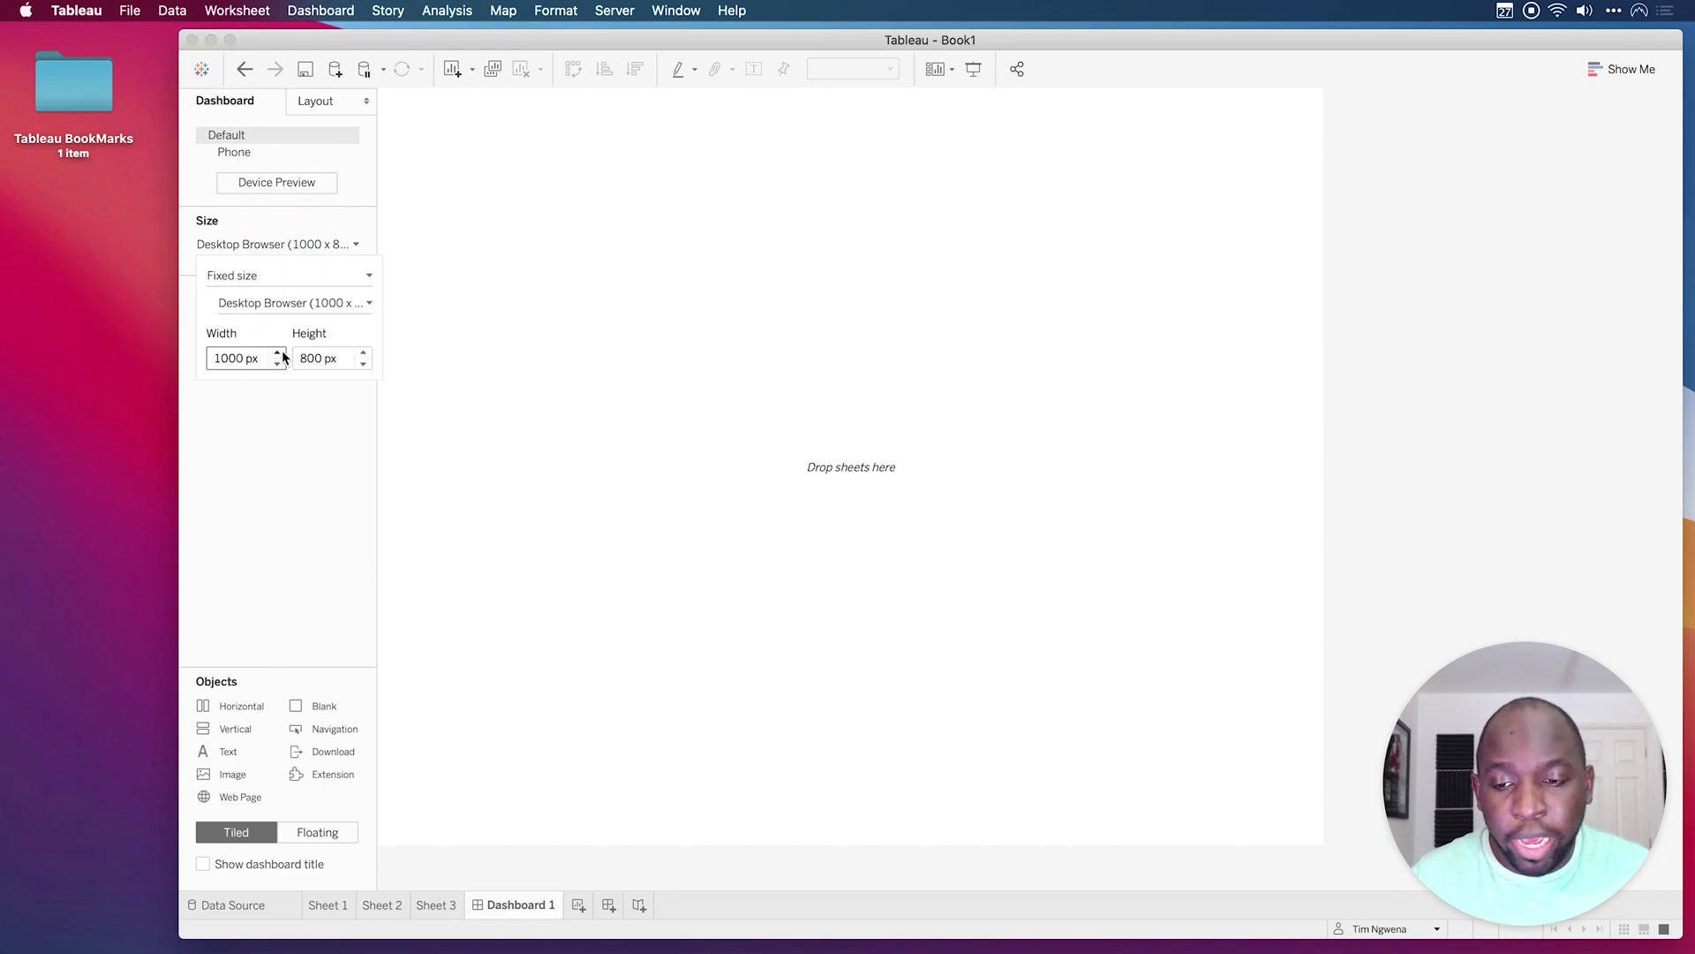
{"action": "left_click", "coordinate": [280, 352]}
{"action": "left_click", "coordinate": [281, 352]}
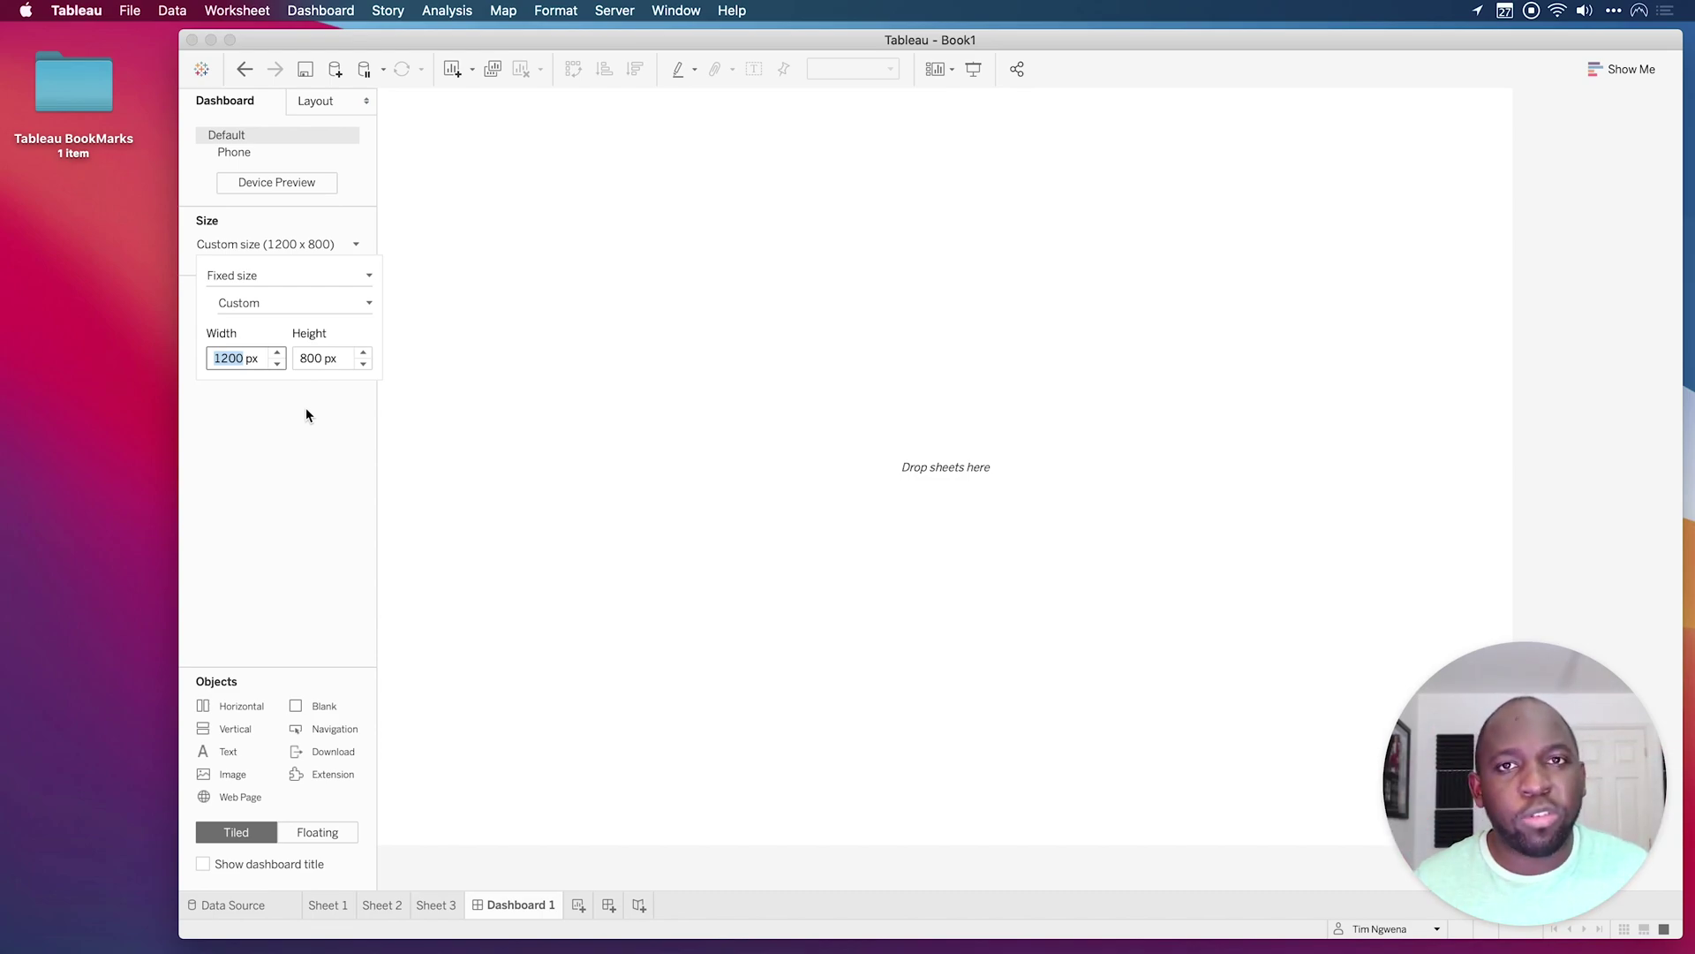
{"action": "left_click", "coordinate": [265, 428]}
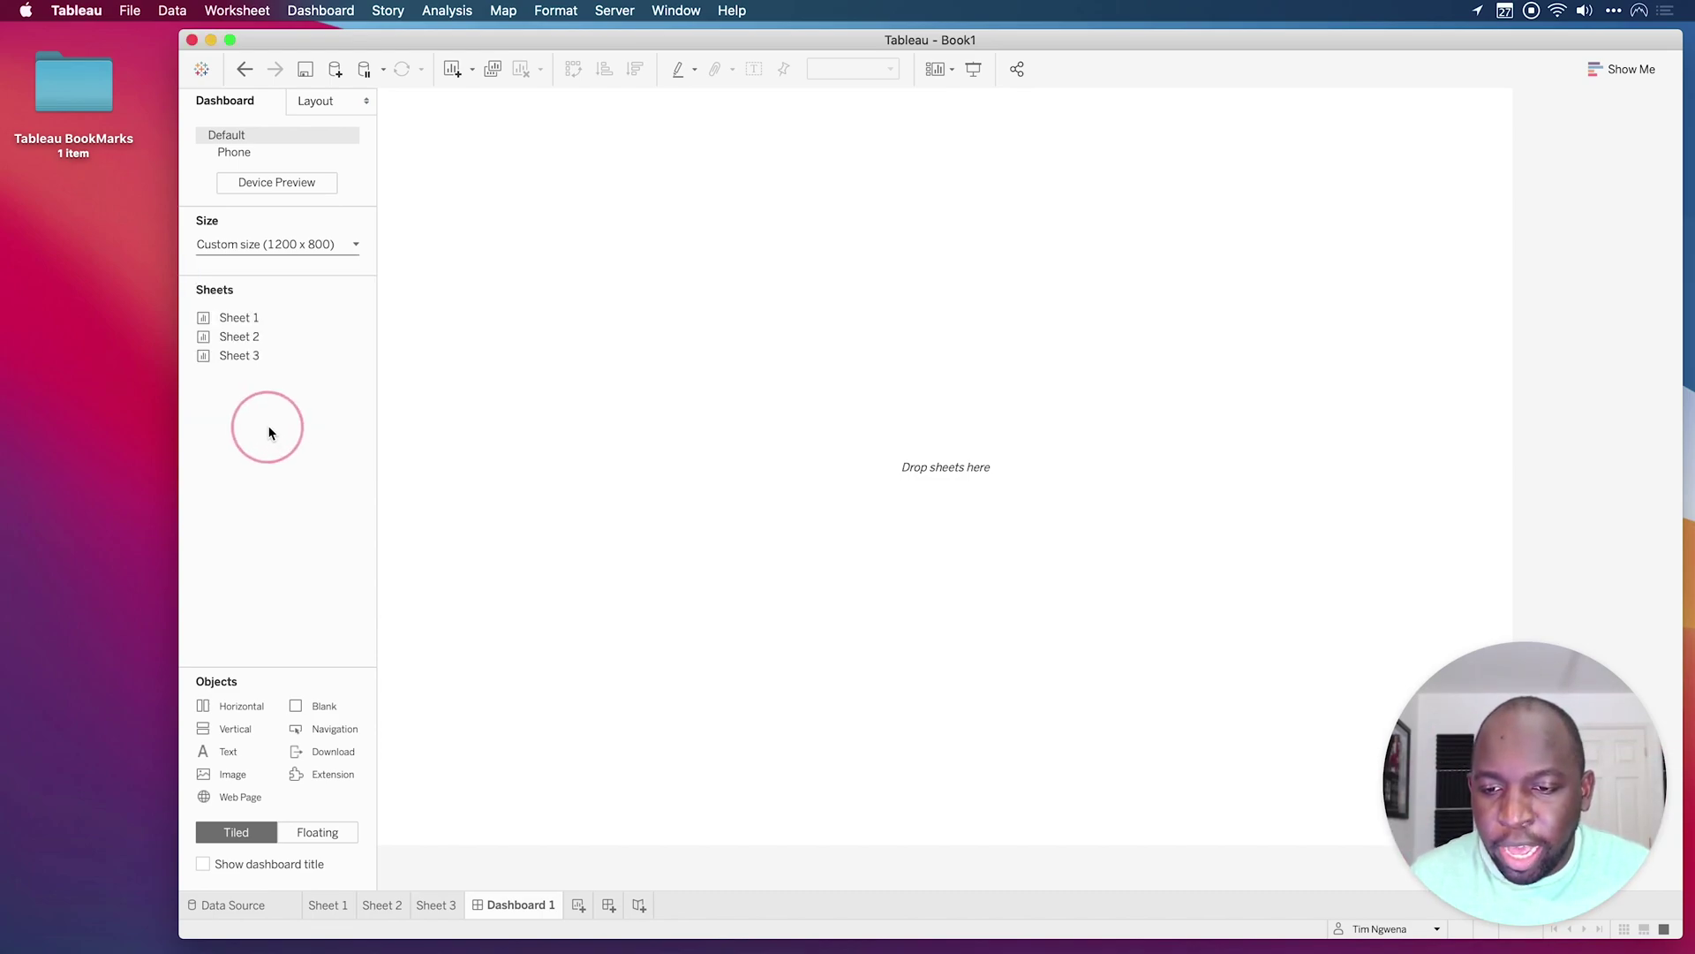
Add Sheets 1, 2 and 3, moving the map to span the dashboard bottom
{"action": "double_click", "coordinate": [235, 325]}
{"action": "double_click", "coordinate": [232, 336]}
{"action": "double_click", "coordinate": [230, 353]}
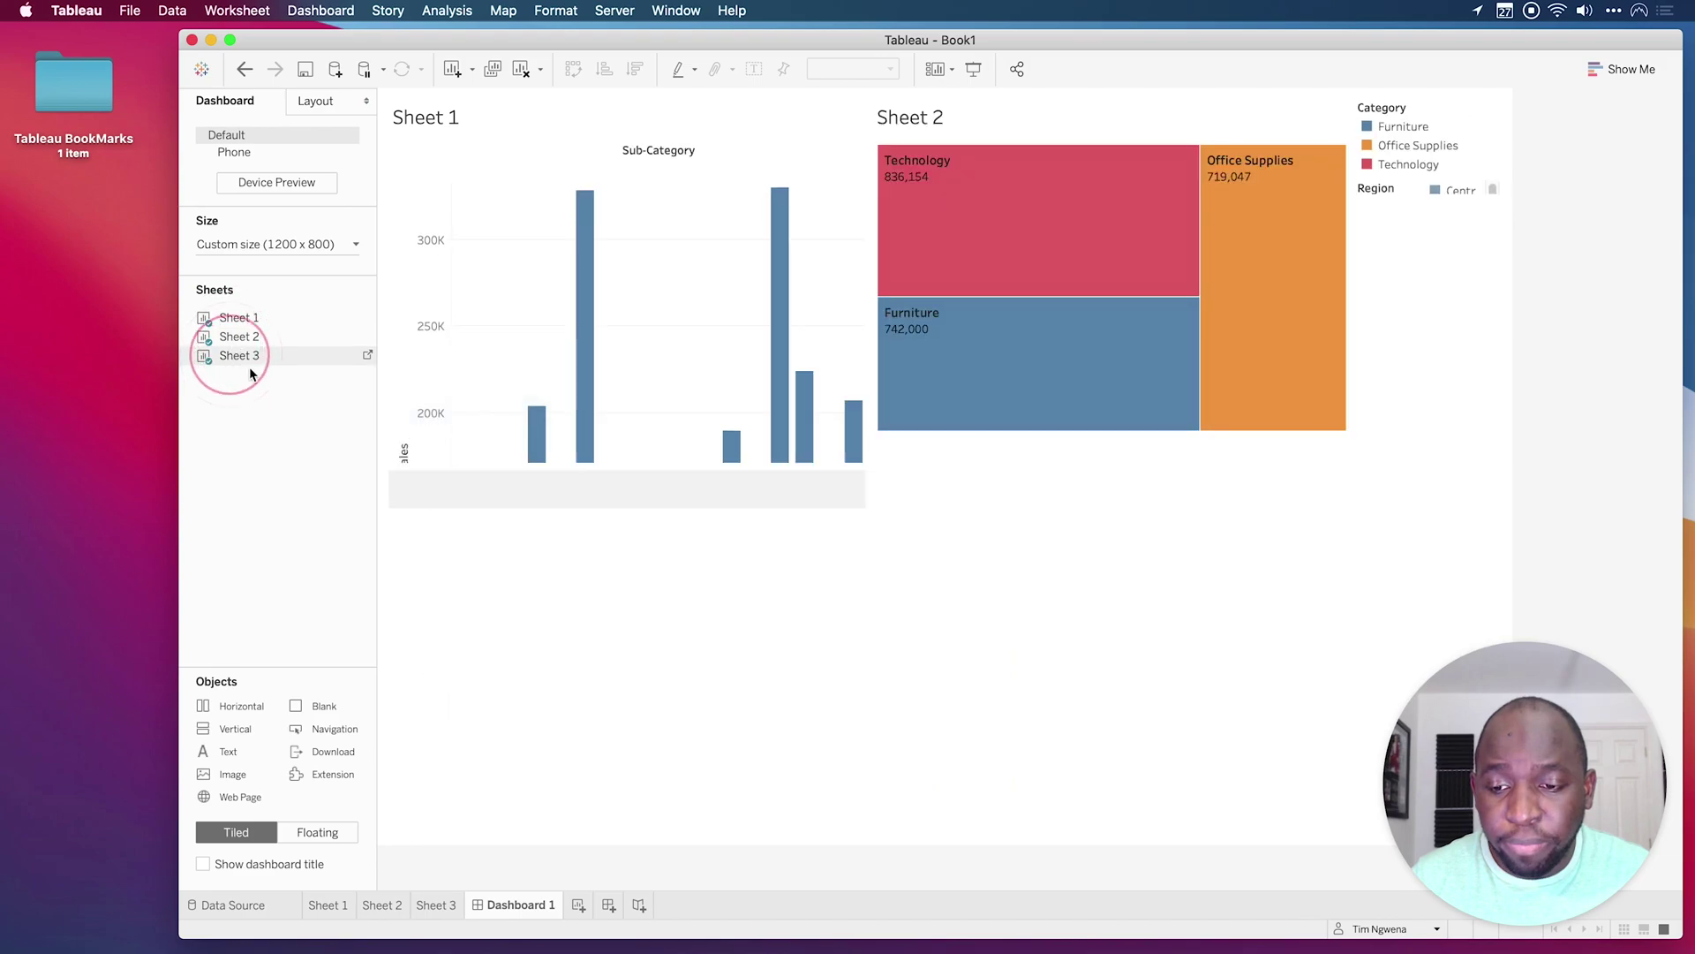
{"action": "left_click", "coordinate": [776, 541]}
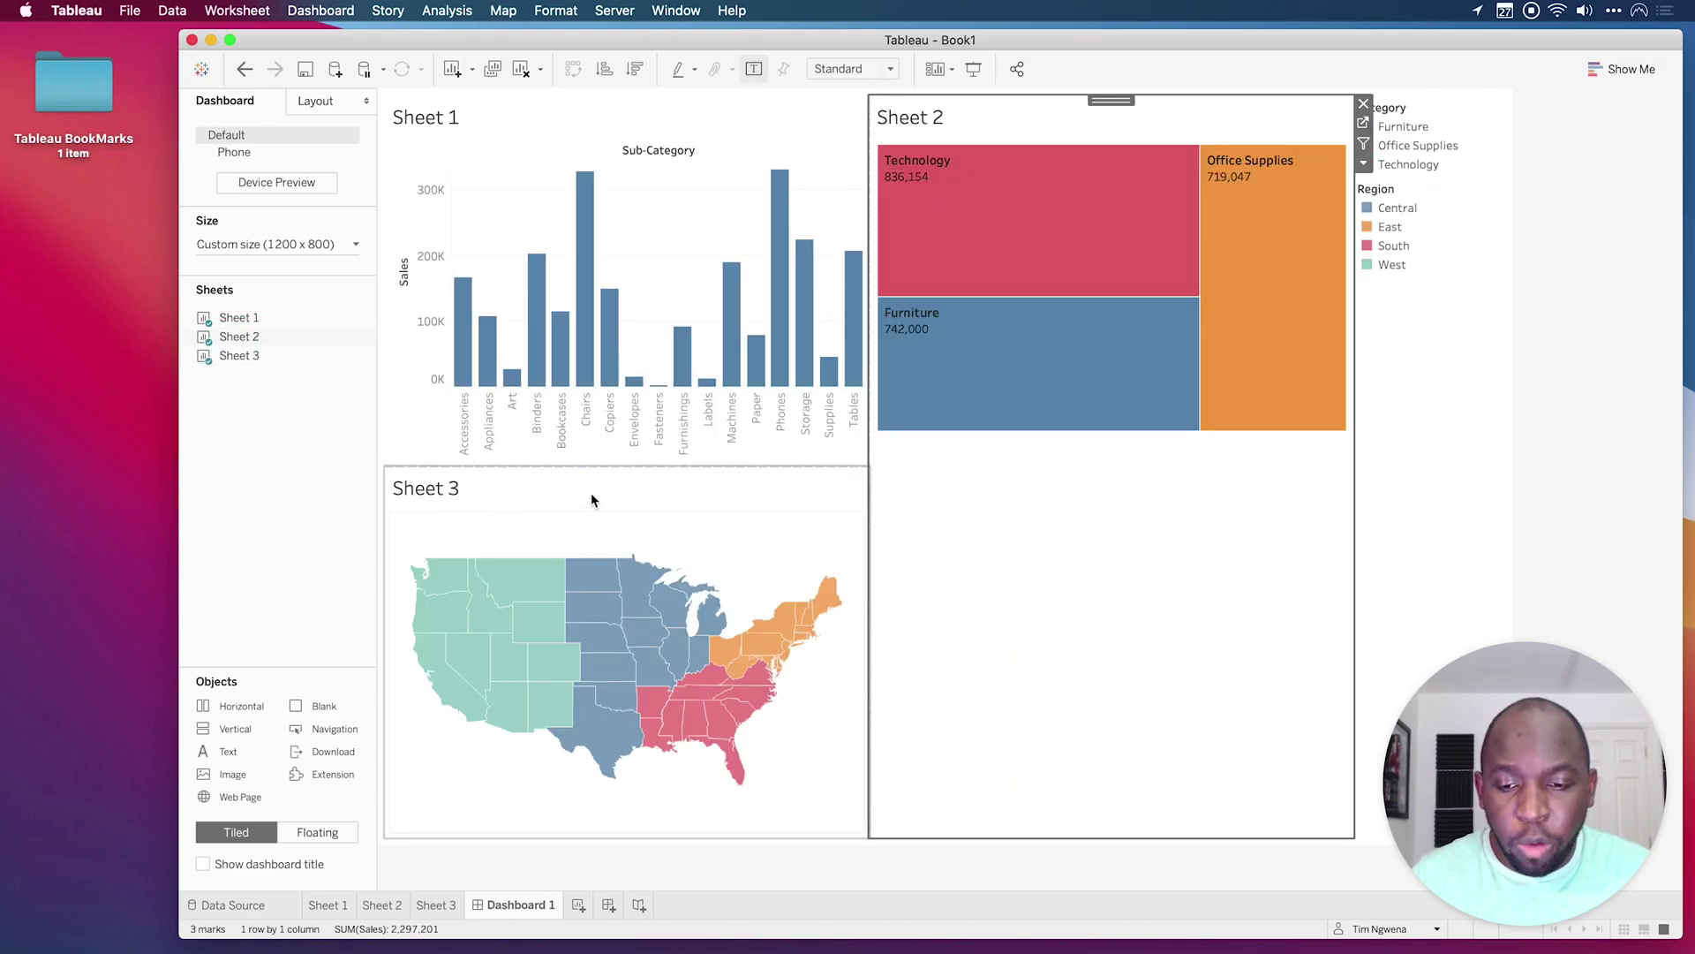
{"action": "left_click_drag", "start_coordinate": [625, 476], "coordinate": [858, 840]}
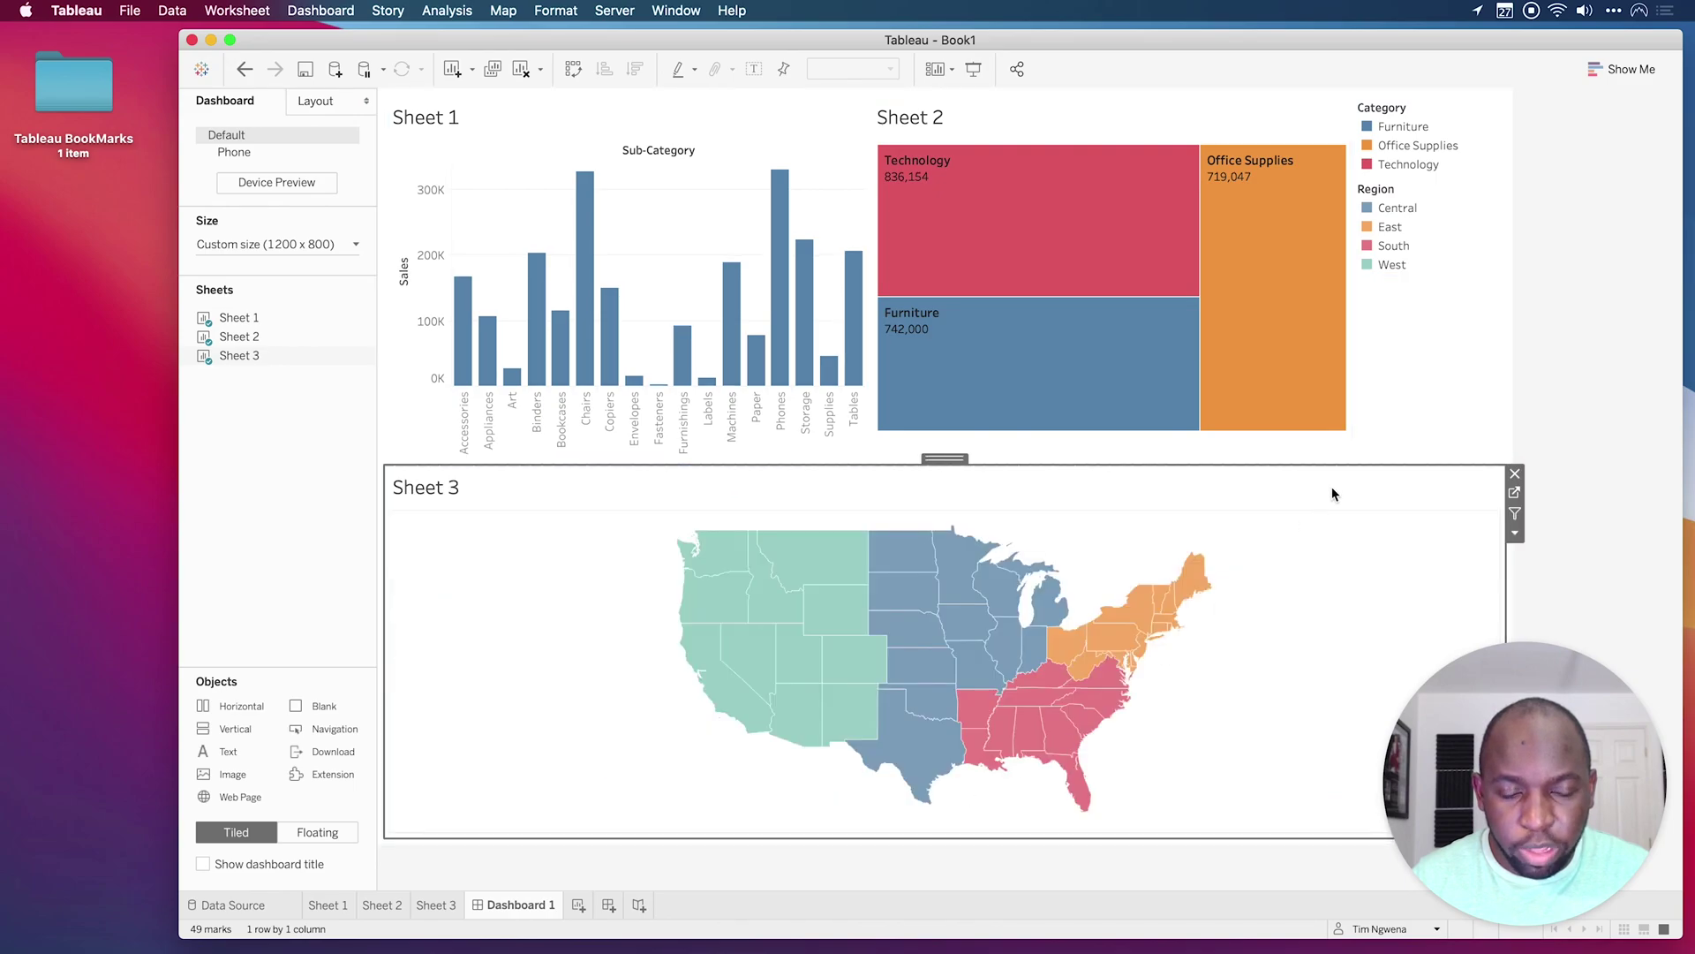
Delete the legend container beside the treemap
{"action": "left_click", "coordinate": [1463, 325]}
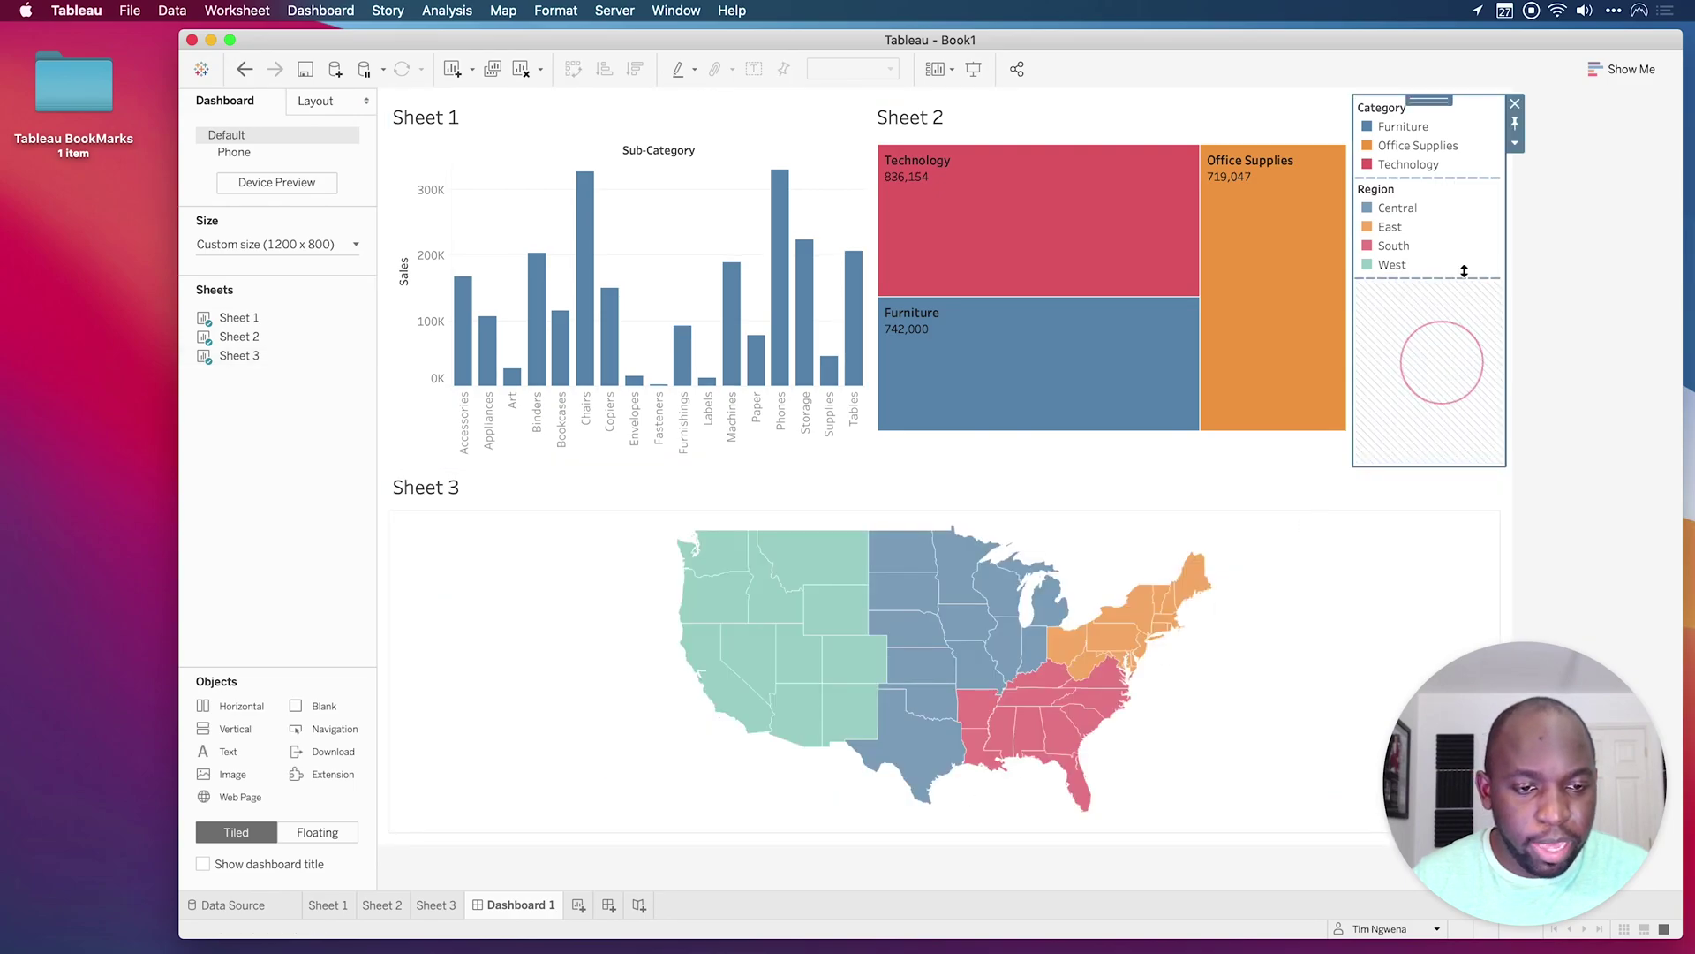
{"action": "left_click", "coordinate": [1515, 103]}
{"action": "left_click", "coordinate": [1030, 517]}
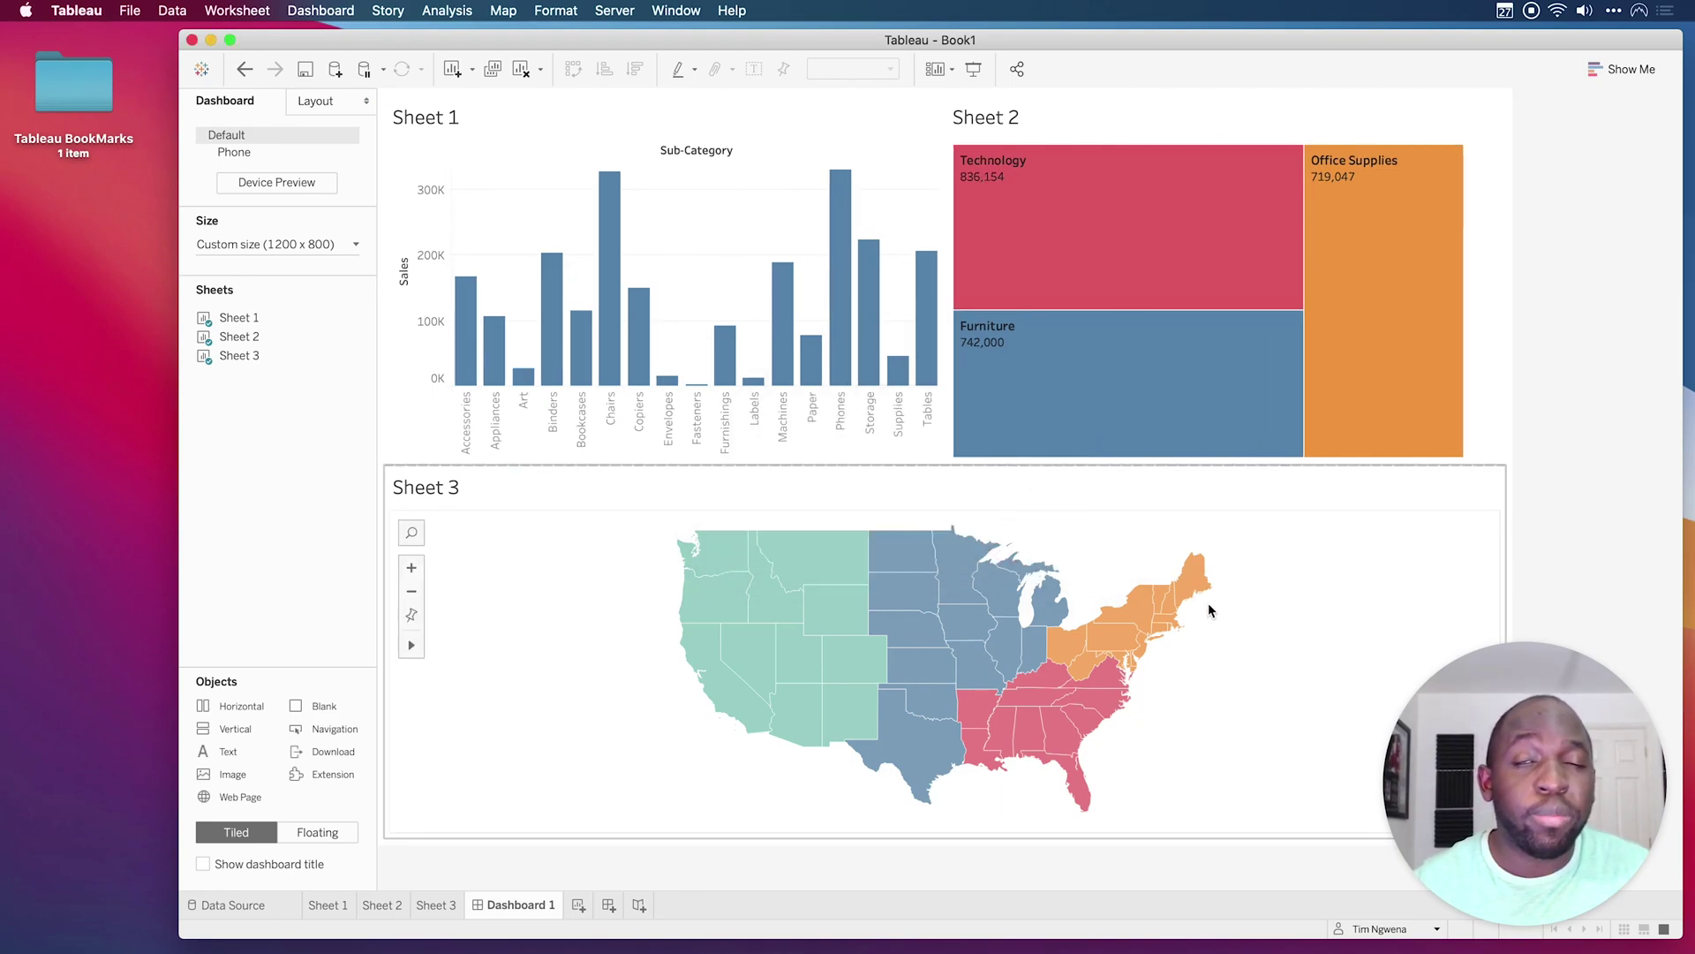
{"action": "left_click", "coordinate": [1494, 247]}
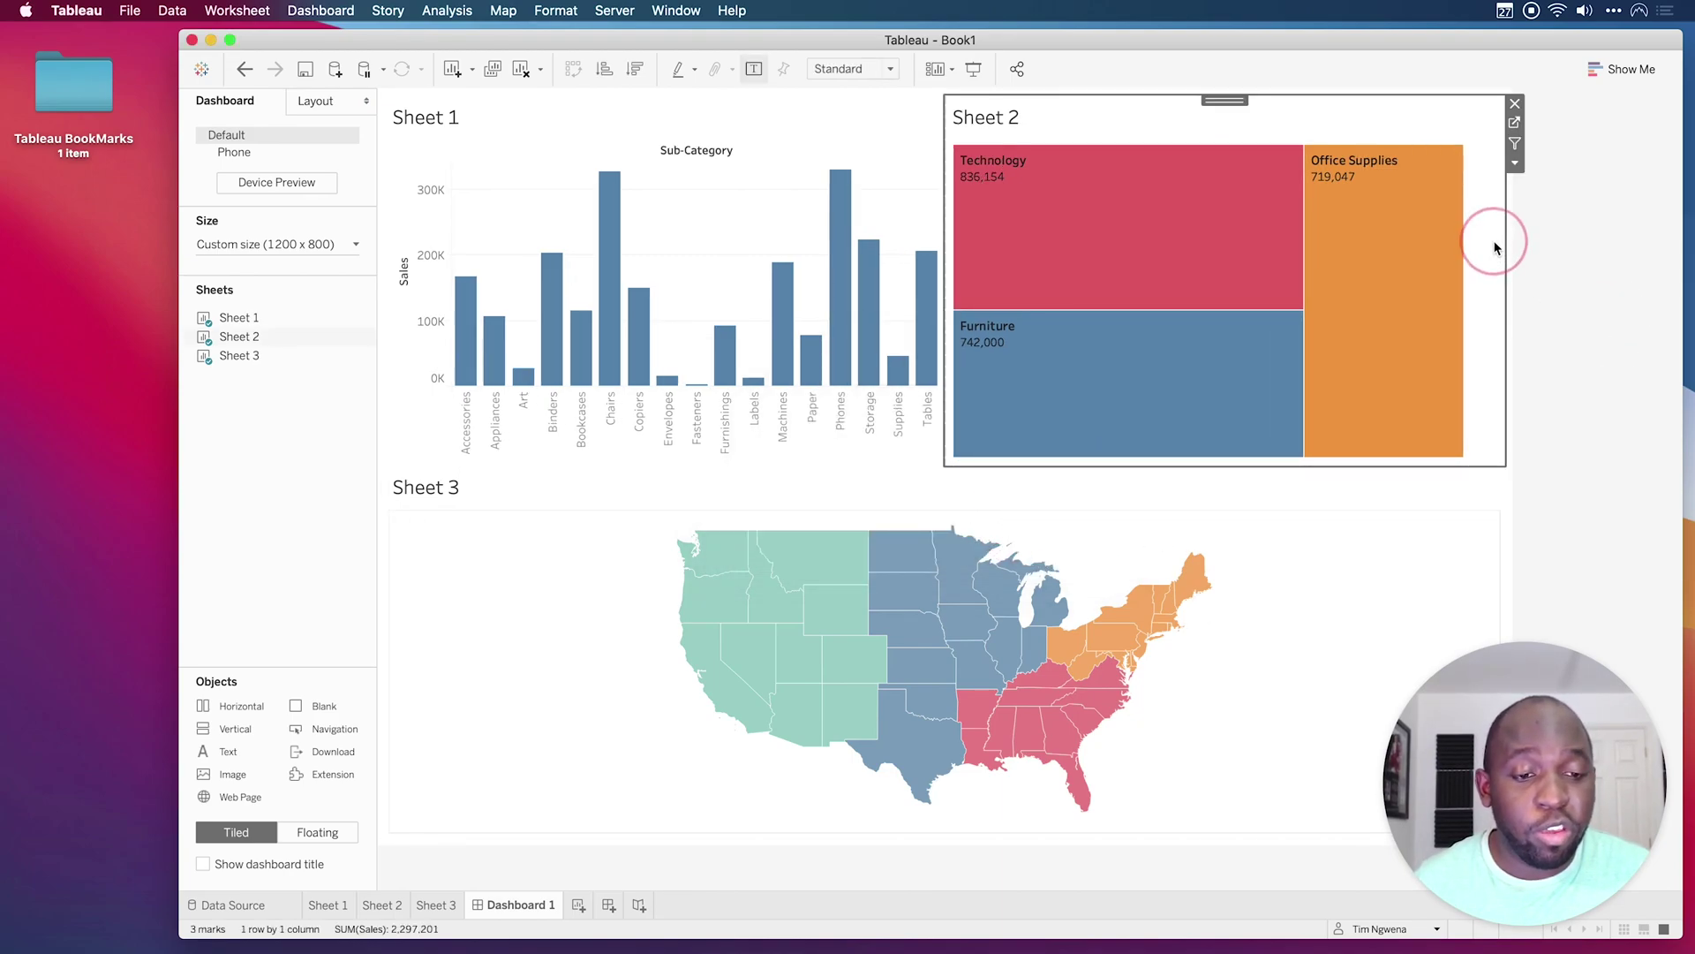
Set the treemap's fit to Entire View, then show the Start page
{"action": "left_click", "coordinate": [890, 69]}
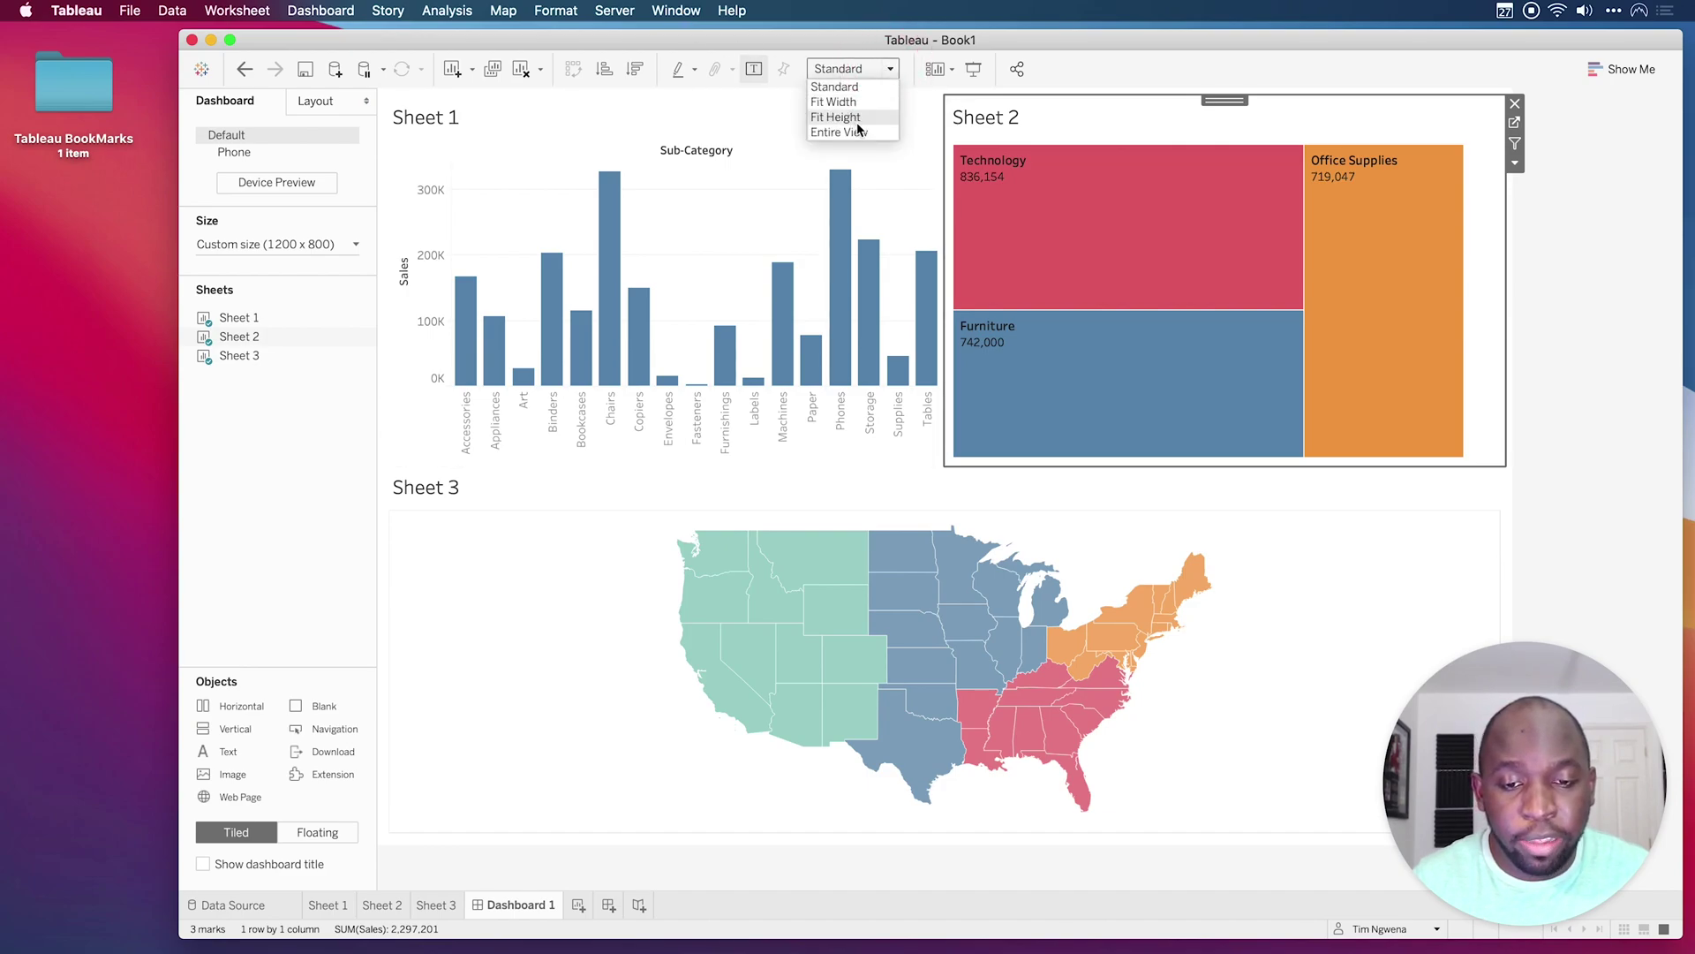
{"action": "left_click", "coordinate": [855, 132]}
{"action": "left_click", "coordinate": [1537, 247]}
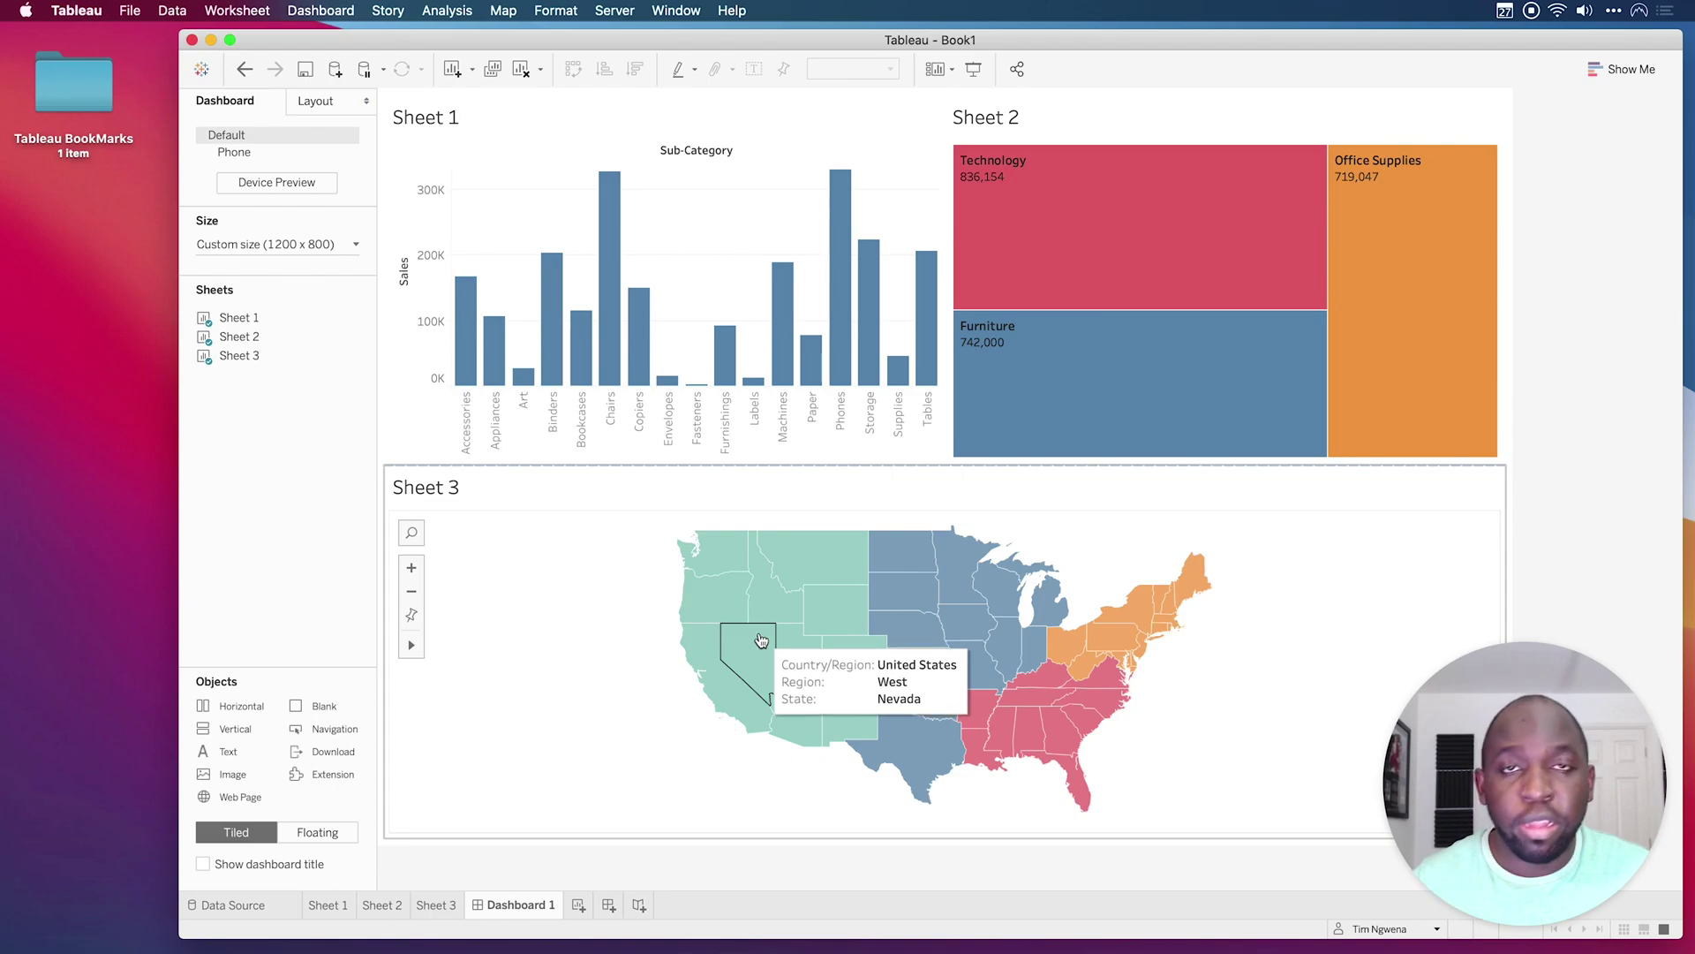
{"action": "left_click", "coordinate": [201, 78]}
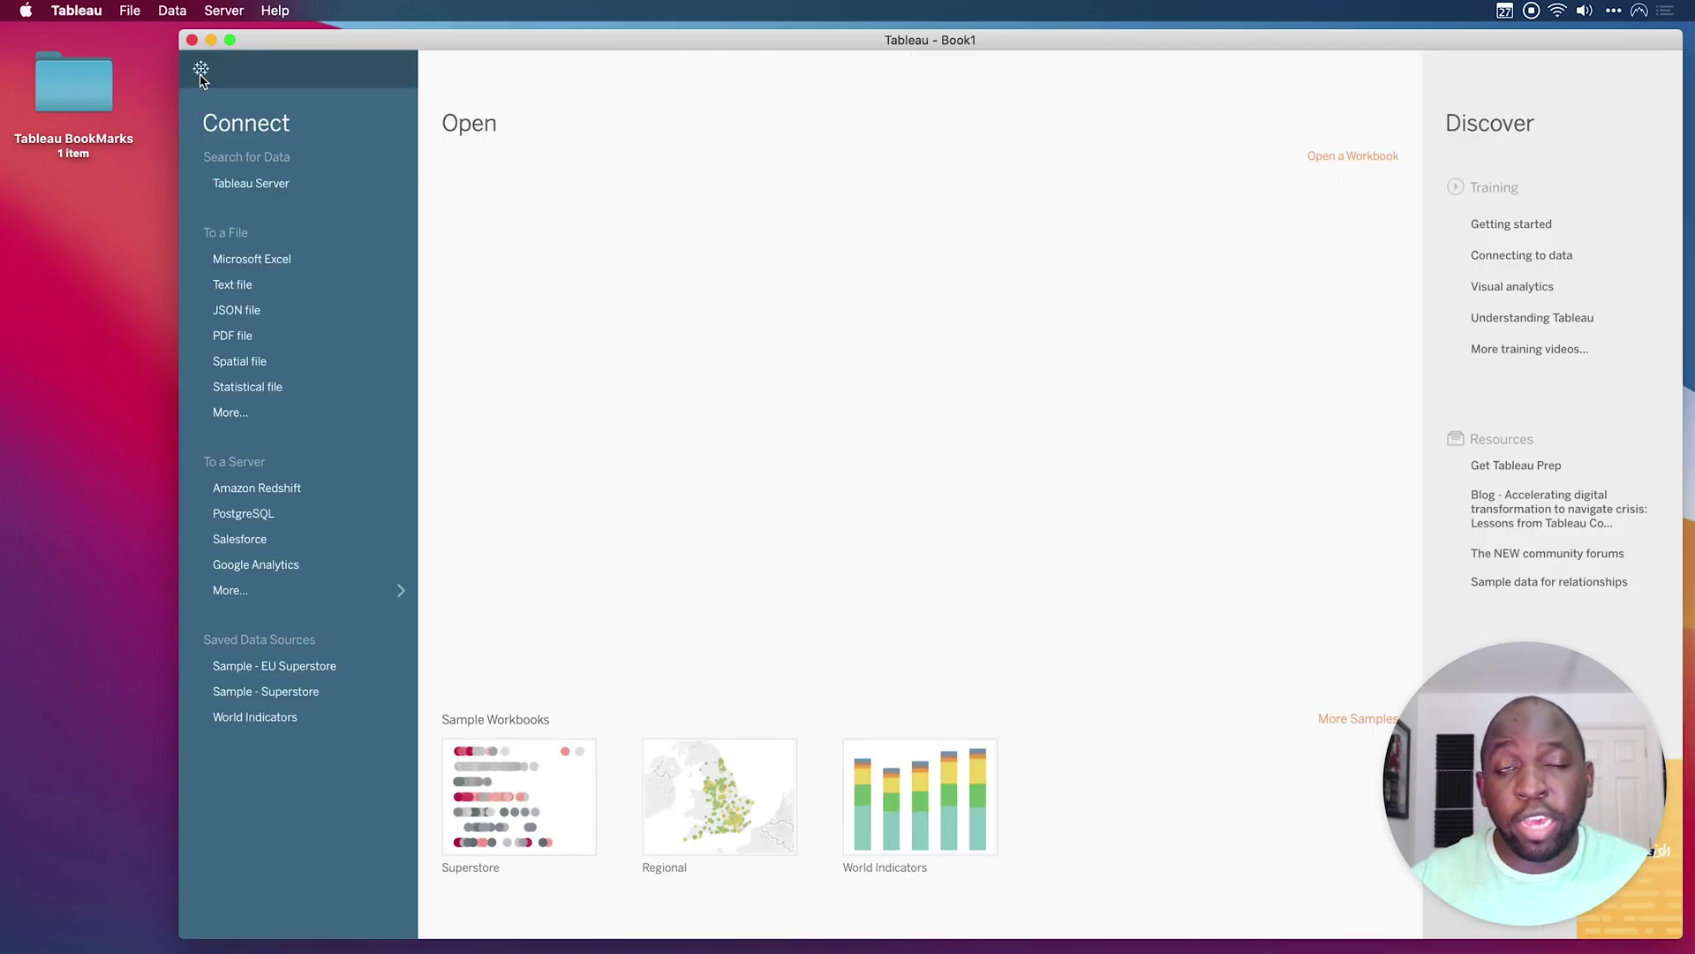
Open the Superstore sample workbook and maximise its window
{"action": "left_click", "coordinate": [200, 78]}
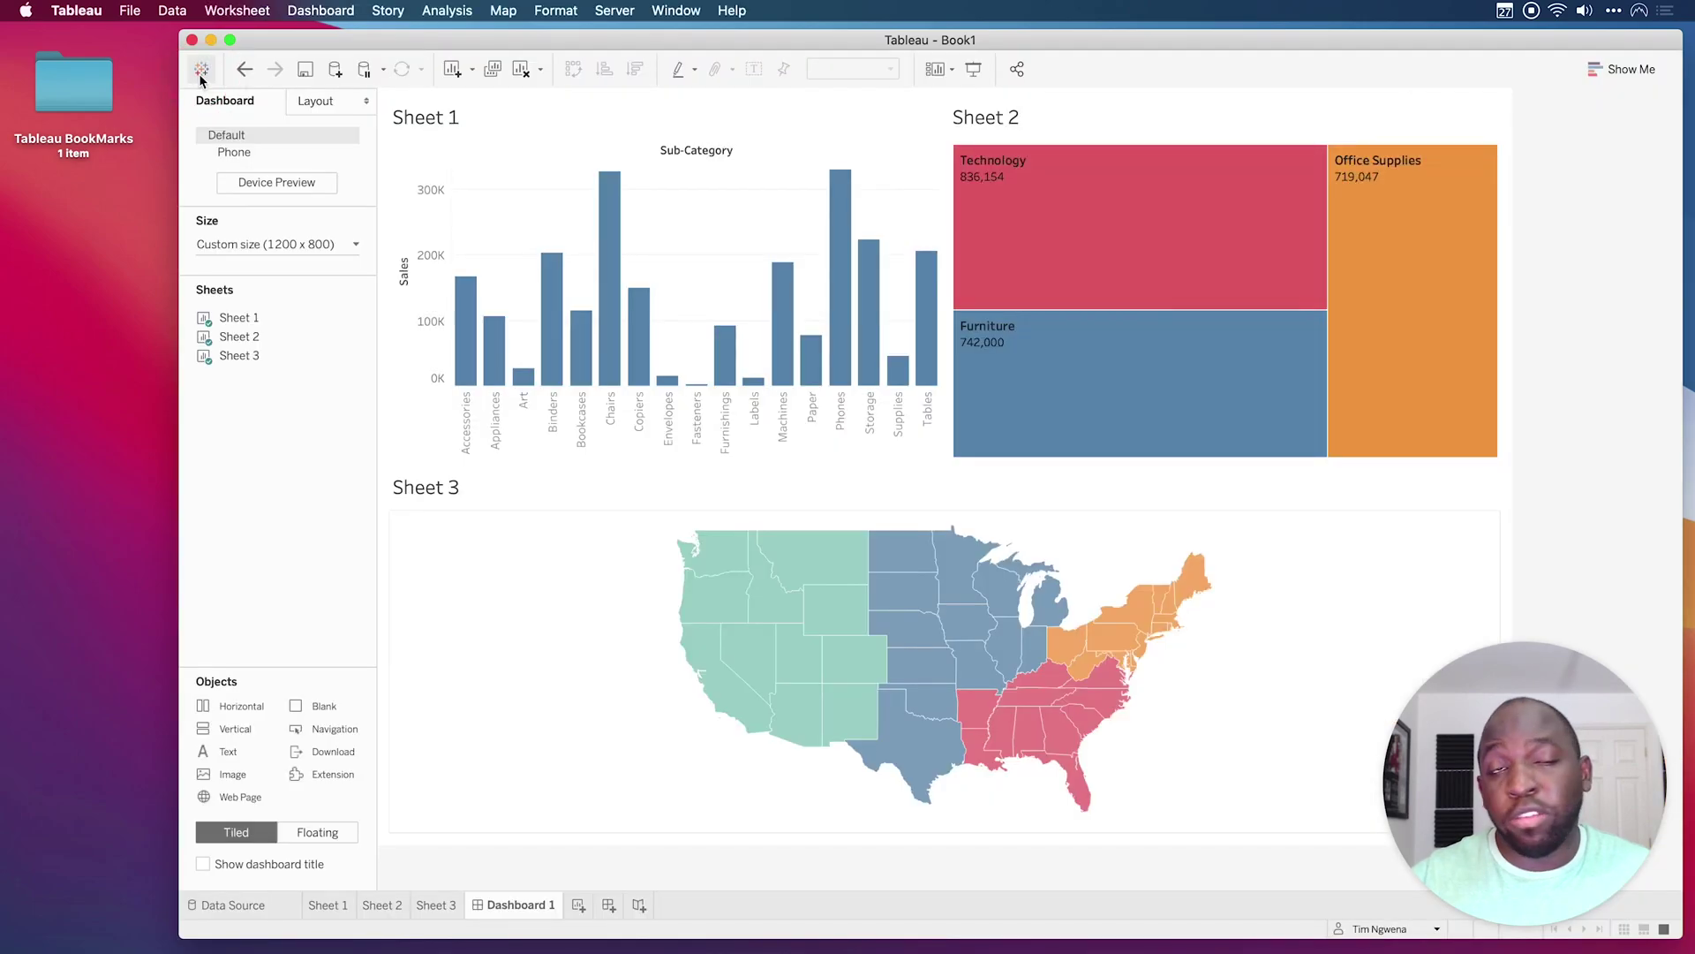
{"action": "left_click", "coordinate": [200, 78]}
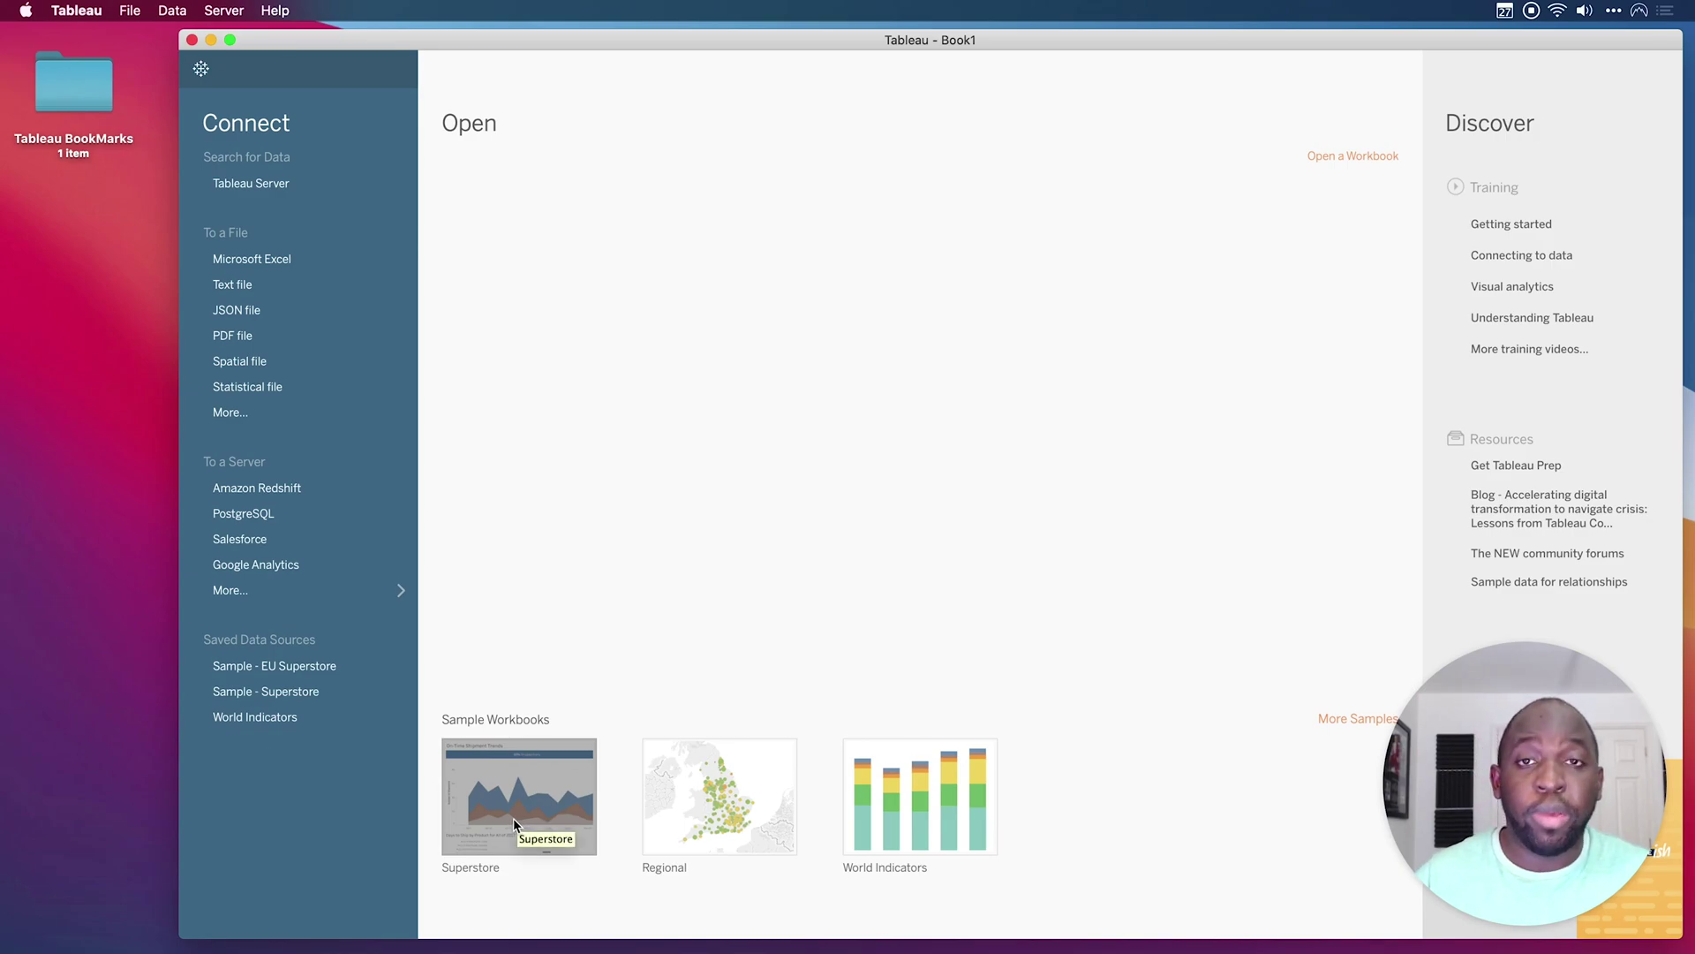
{"action": "key", "text": "super+1"}
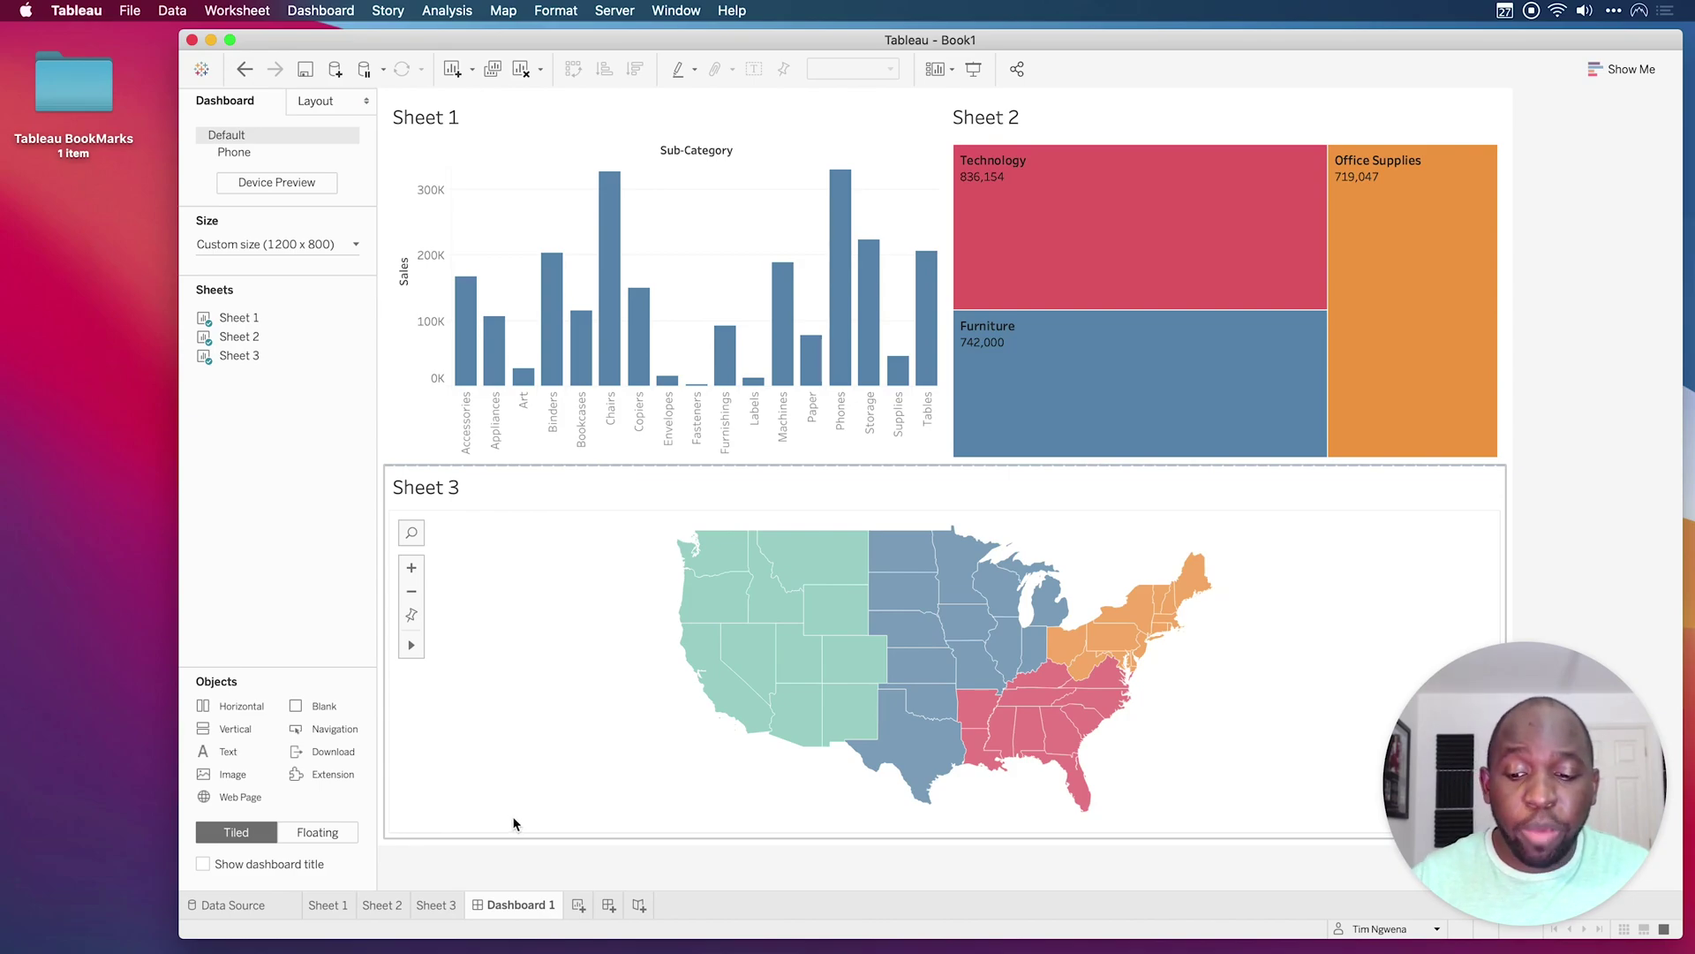
{"action": "key", "text": "super+1"}
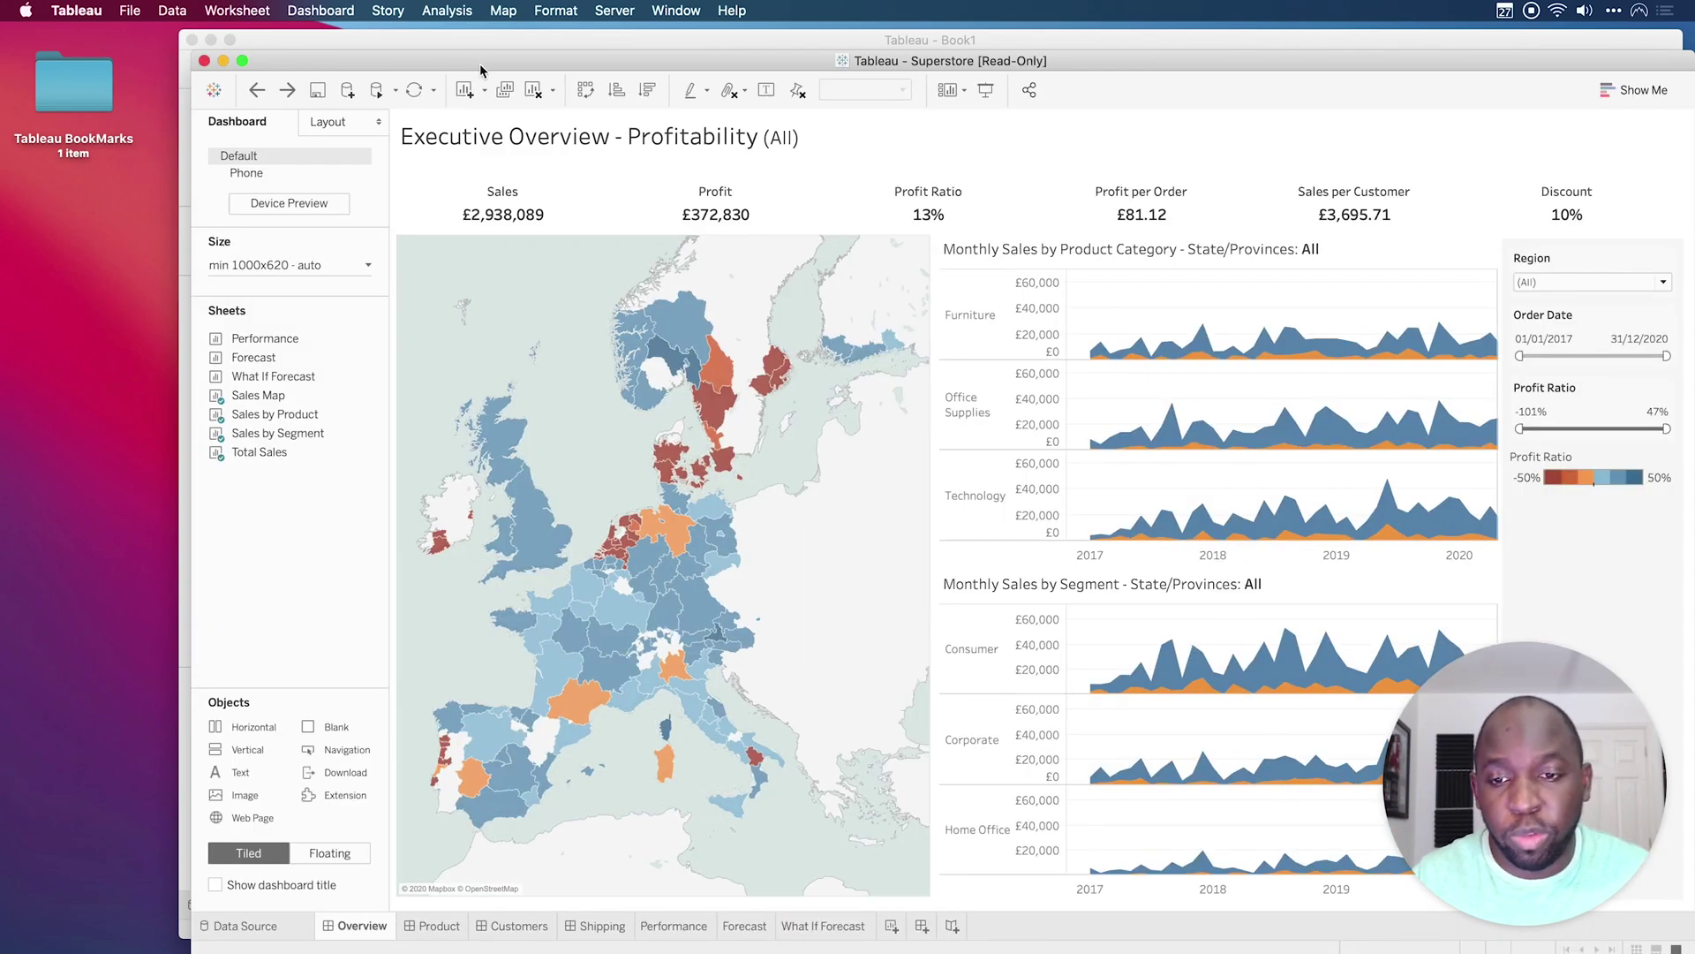
{"action": "double_click", "coordinate": [468, 52]}
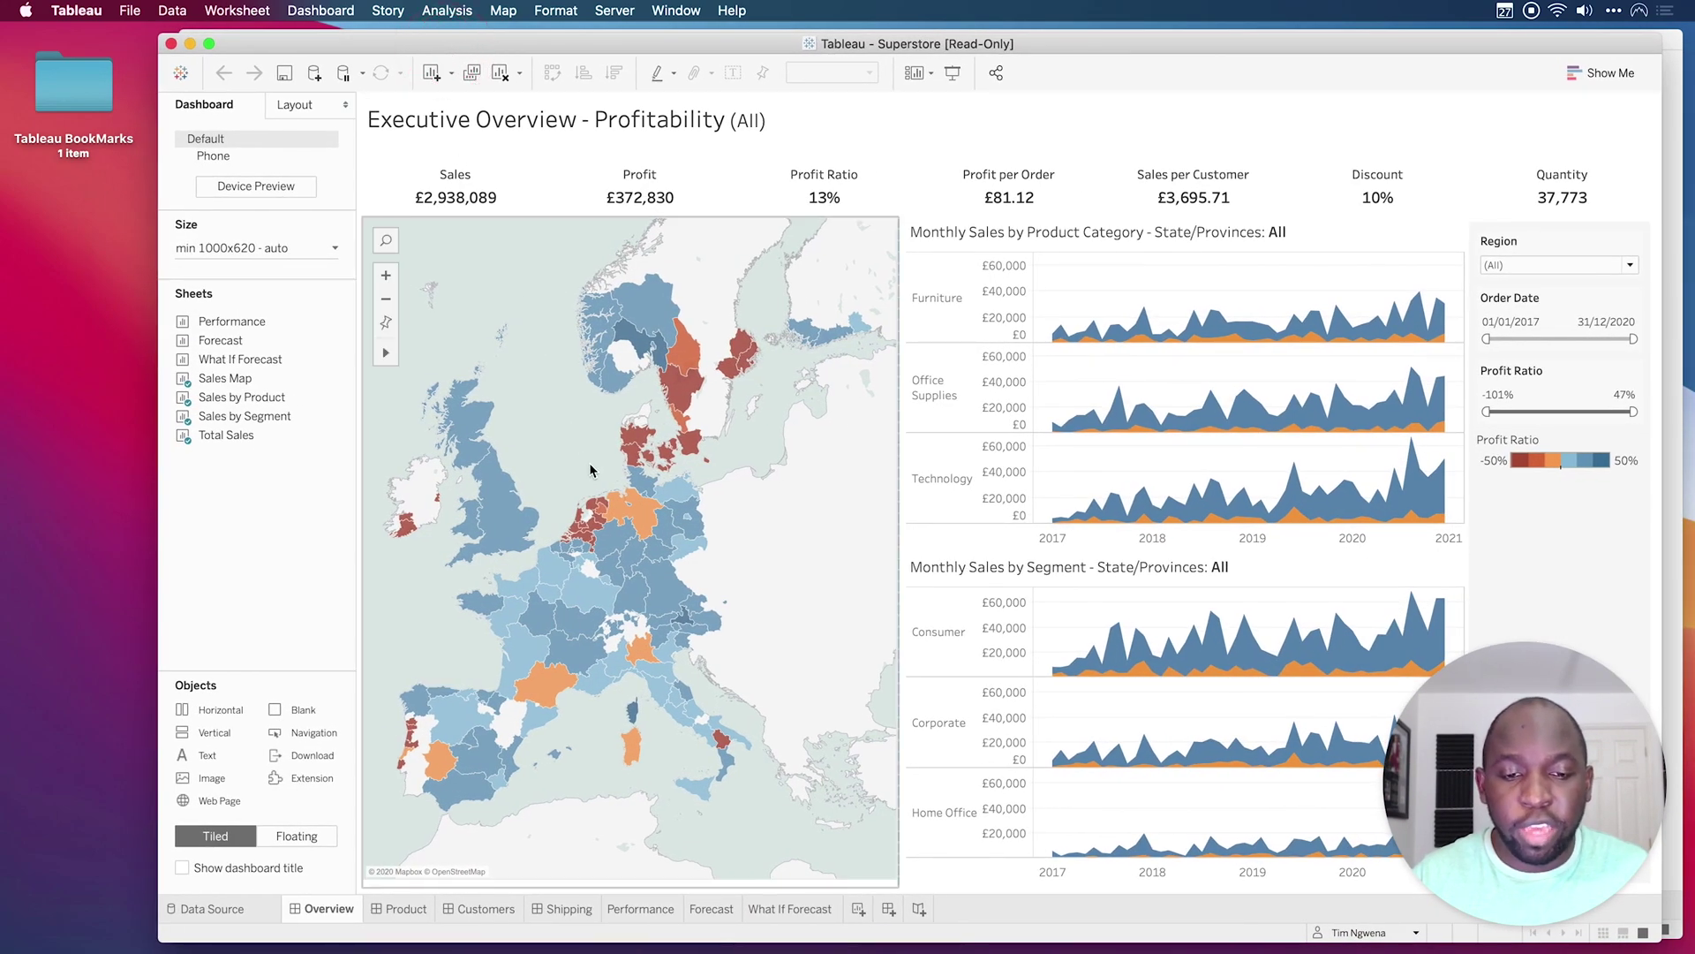
Copy the Superstore's Sales by Product worksheet
{"action": "left_click", "coordinate": [1124, 265]}
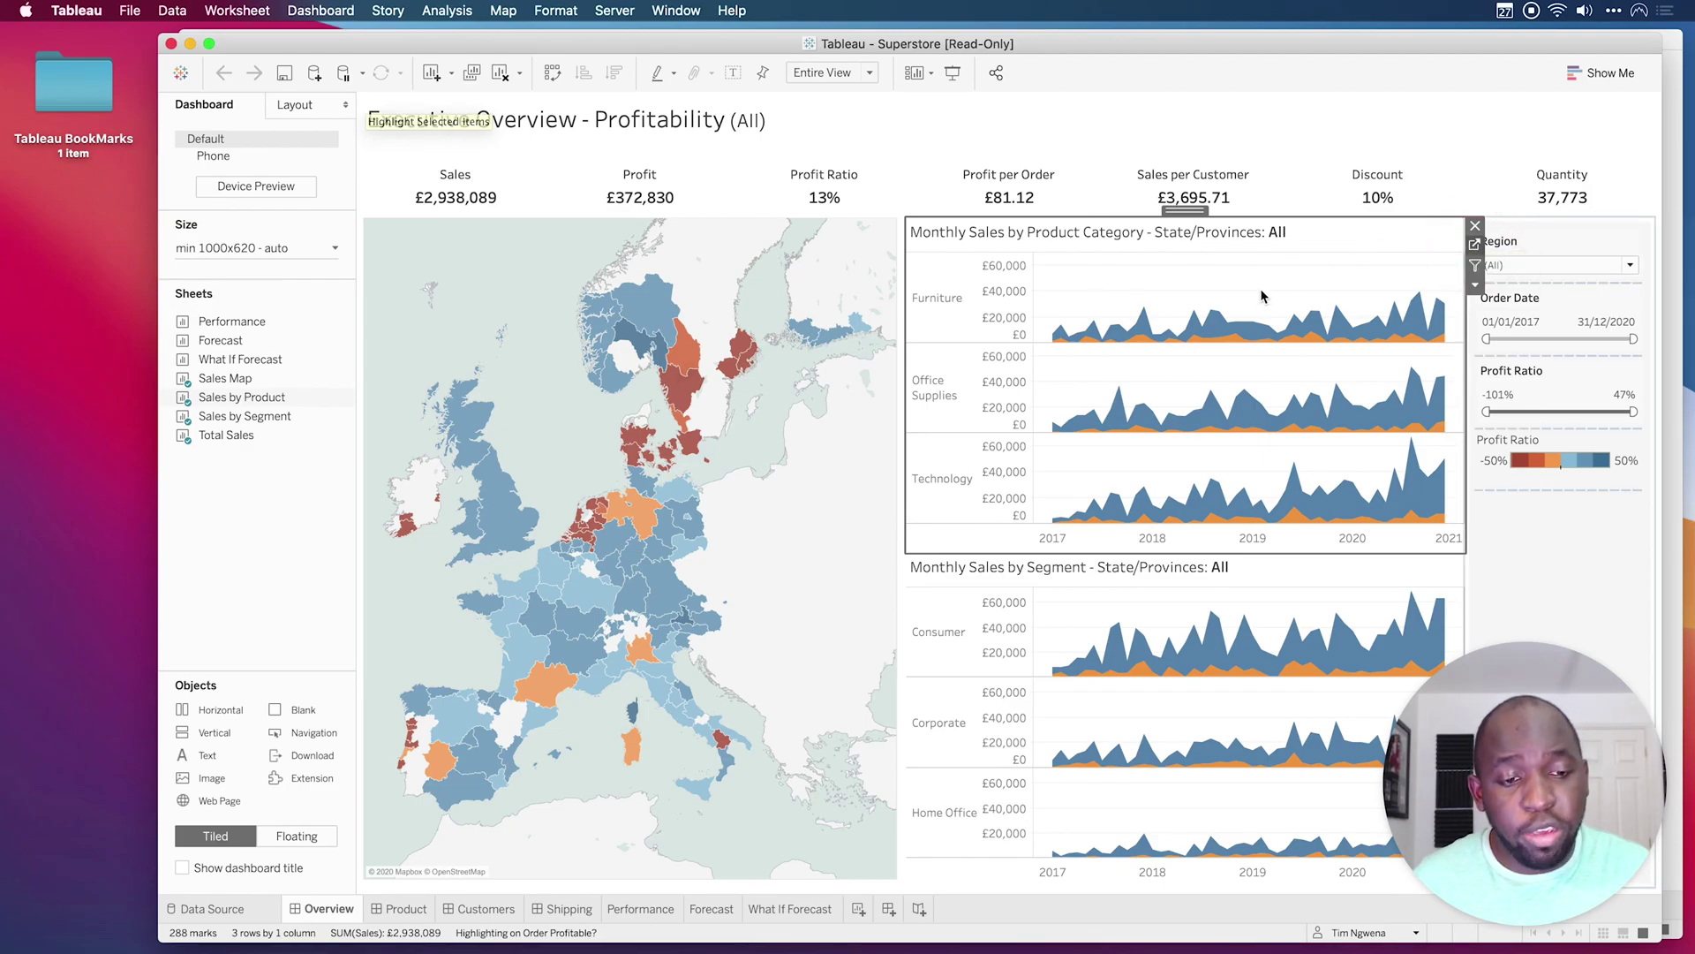
{"action": "left_click", "coordinate": [1474, 244]}
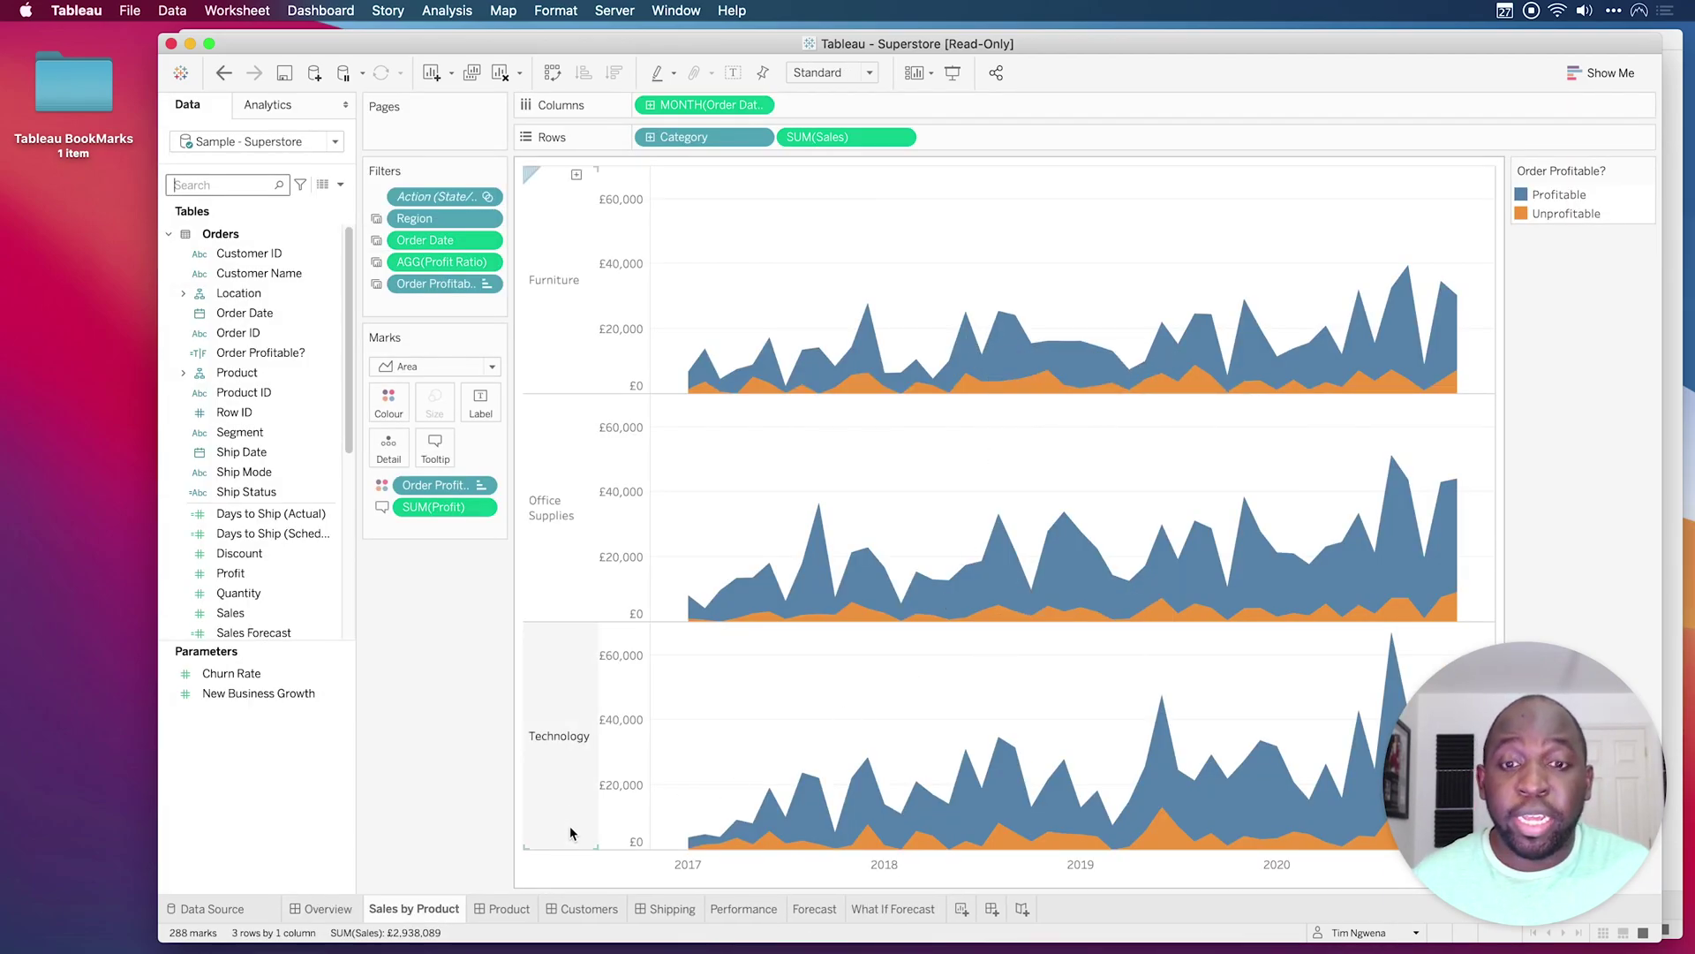
{"action": "right_click", "coordinate": [430, 910]}
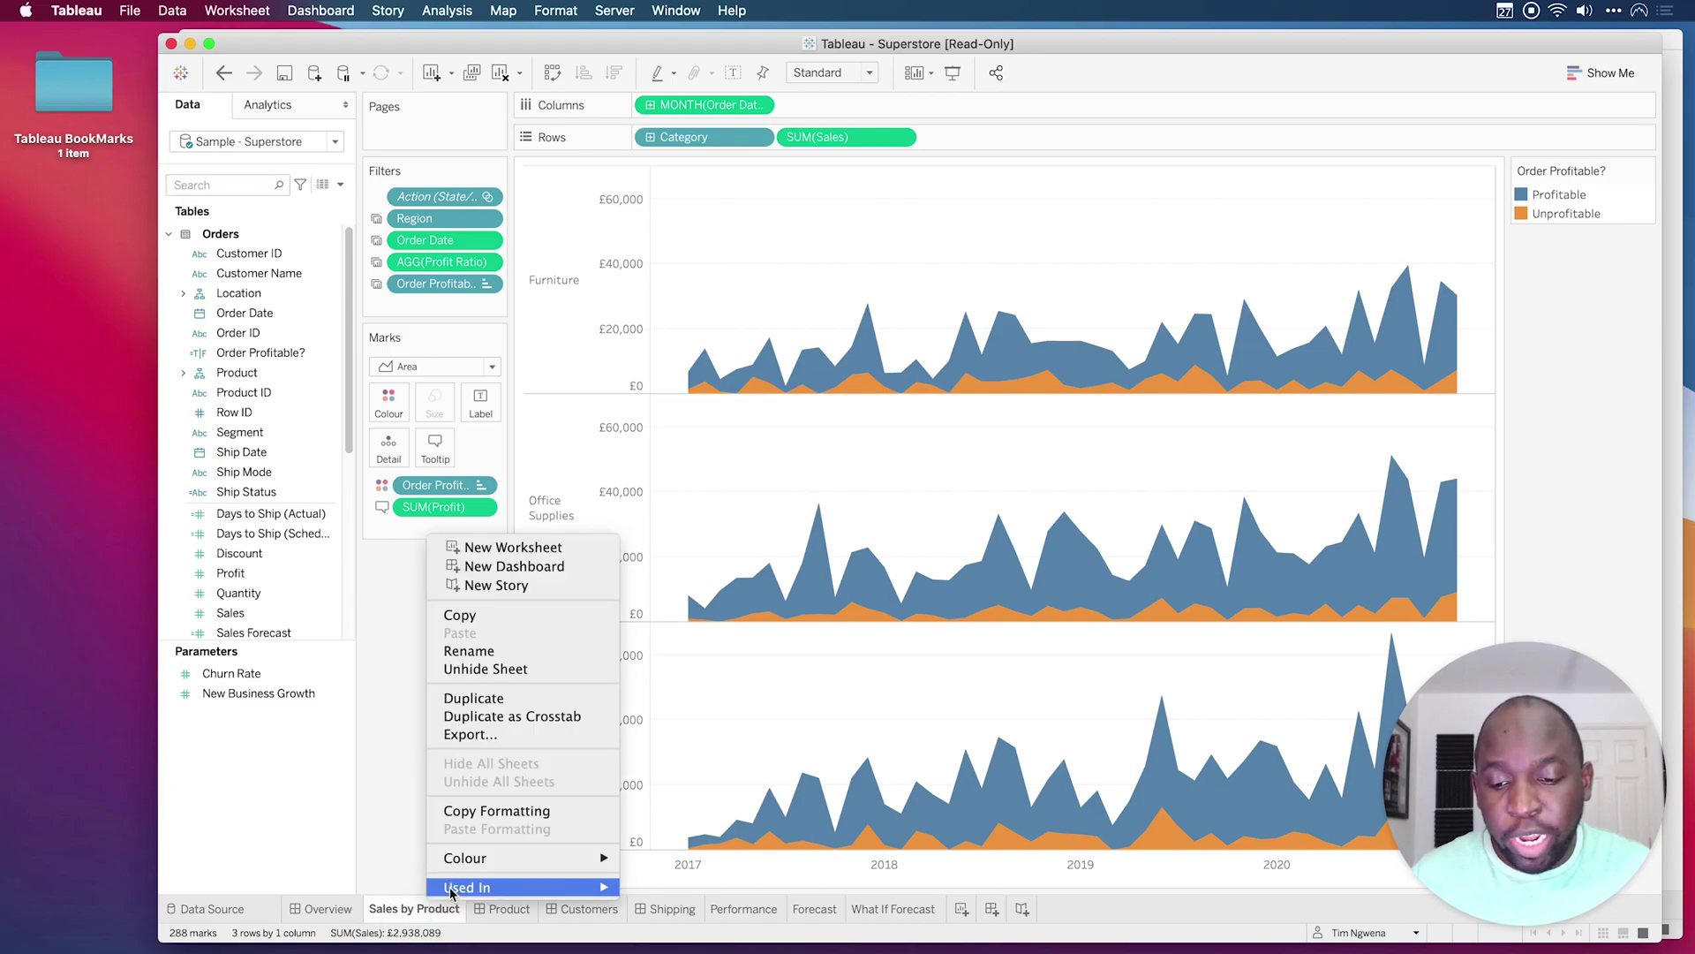
{"action": "left_click", "coordinate": [510, 623]}
Switch back to the Book1 workbook window
{"action": "left_click", "coordinate": [806, 46]}
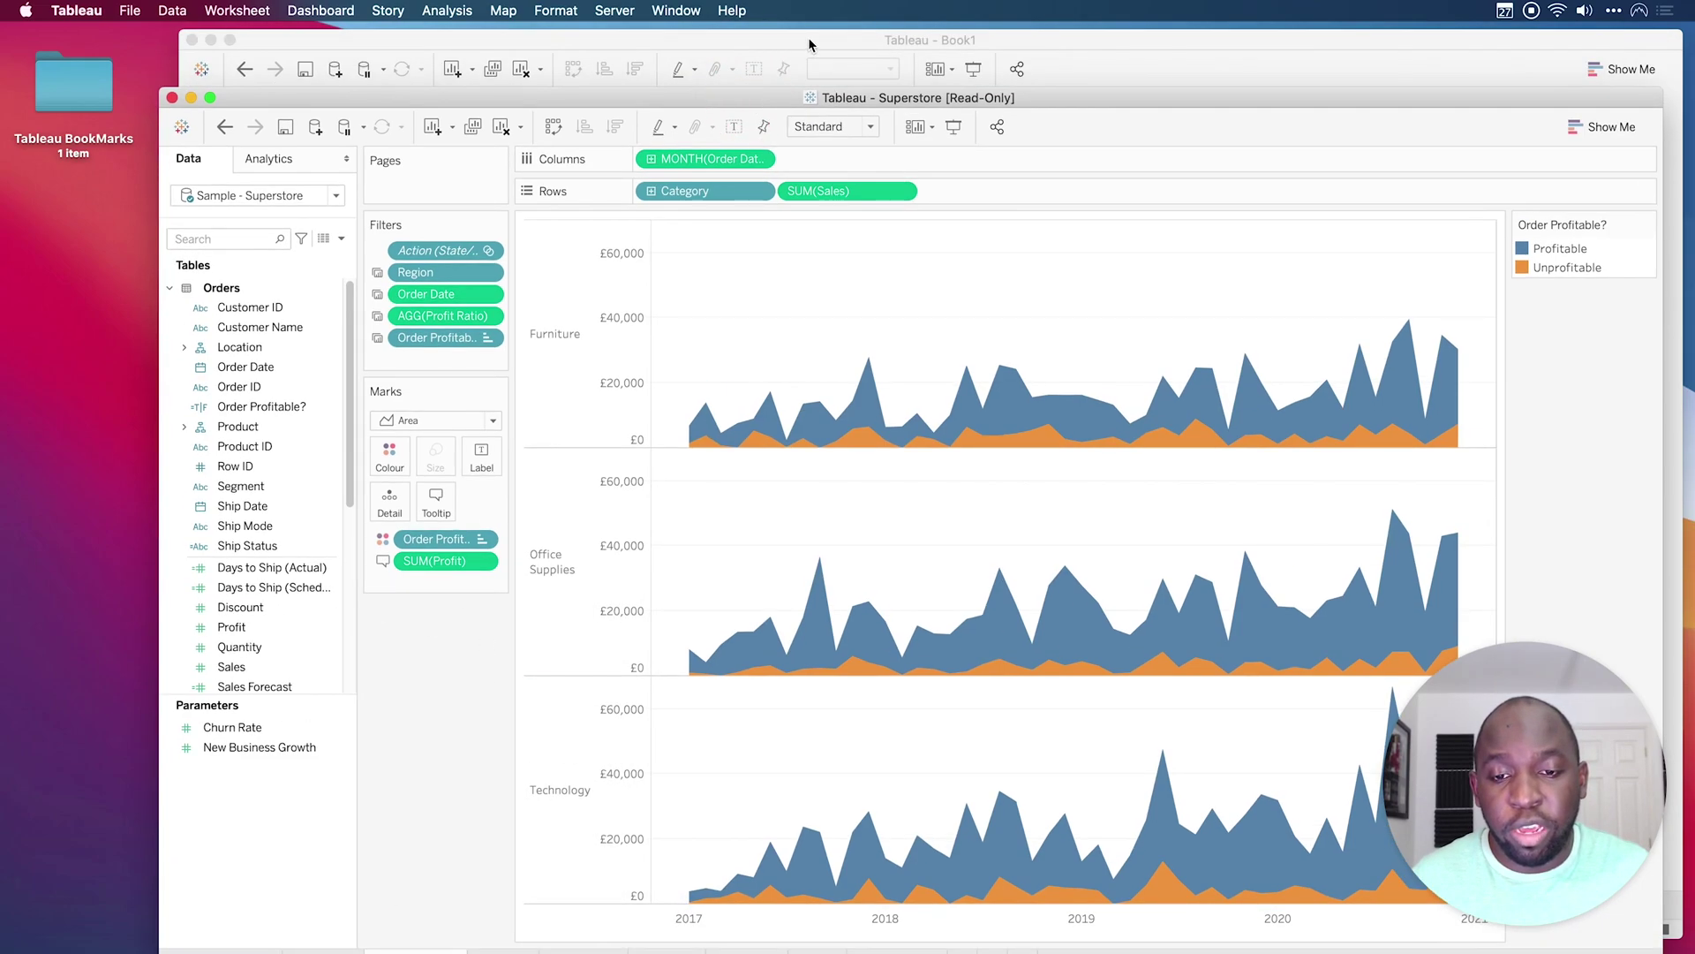
{"action": "left_click", "coordinate": [1608, 484]}
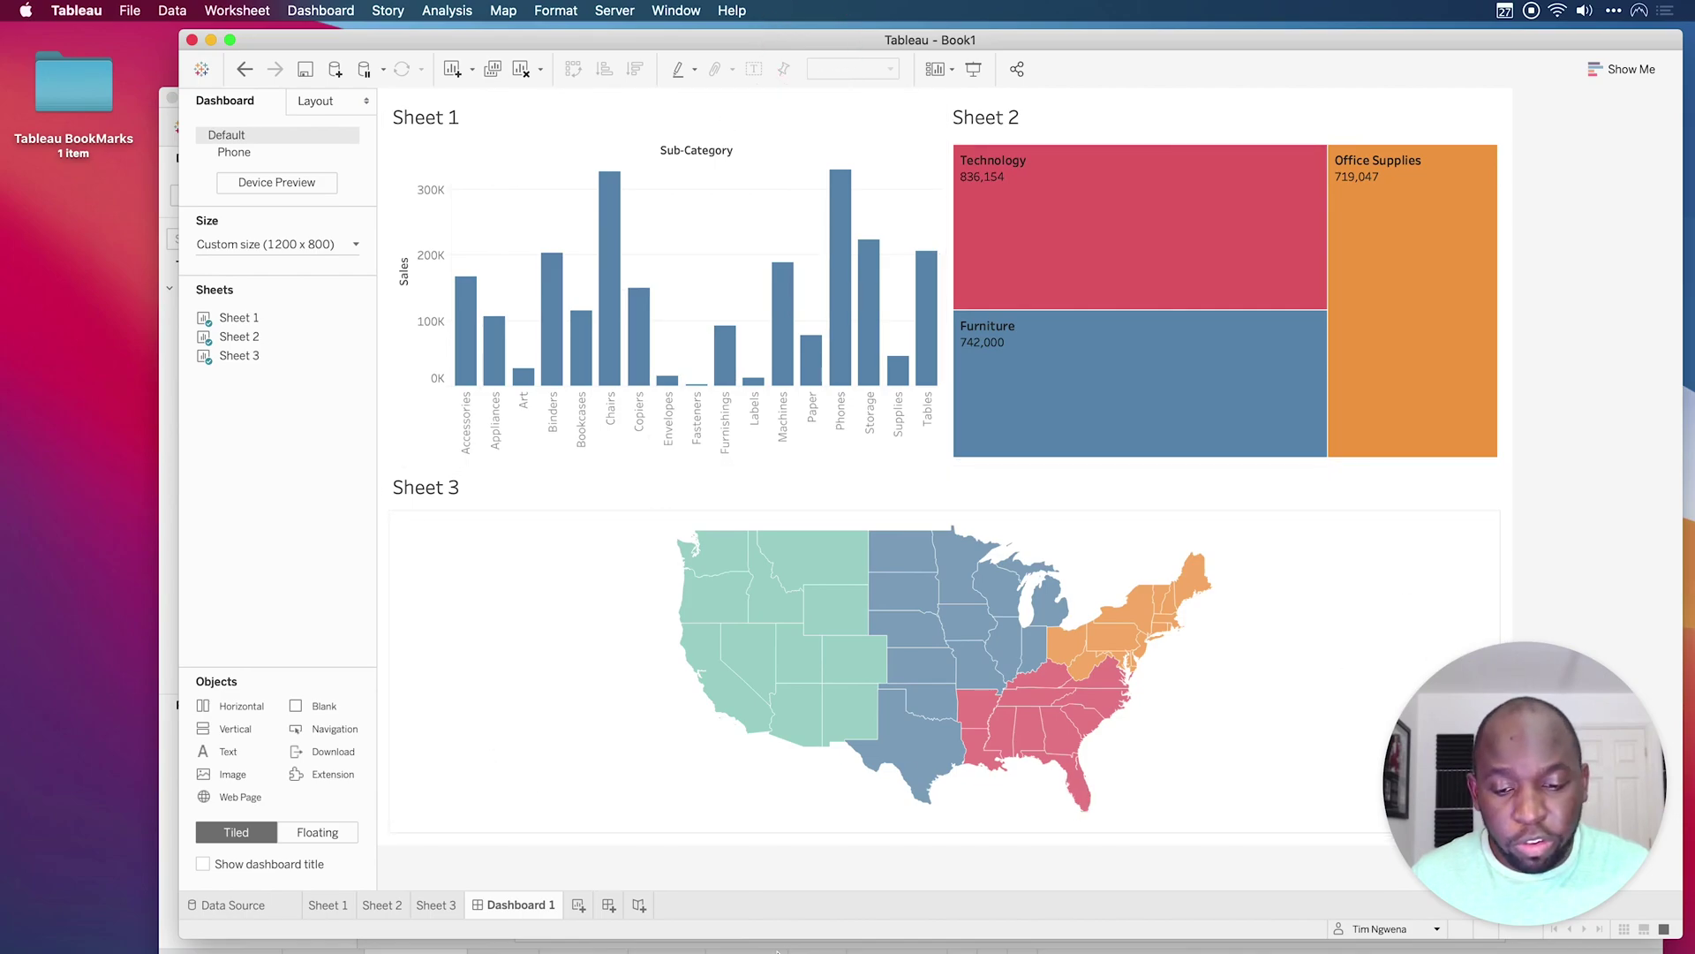
{"action": "right_click", "coordinate": [704, 916]}
{"action": "left_click", "coordinate": [741, 948]}
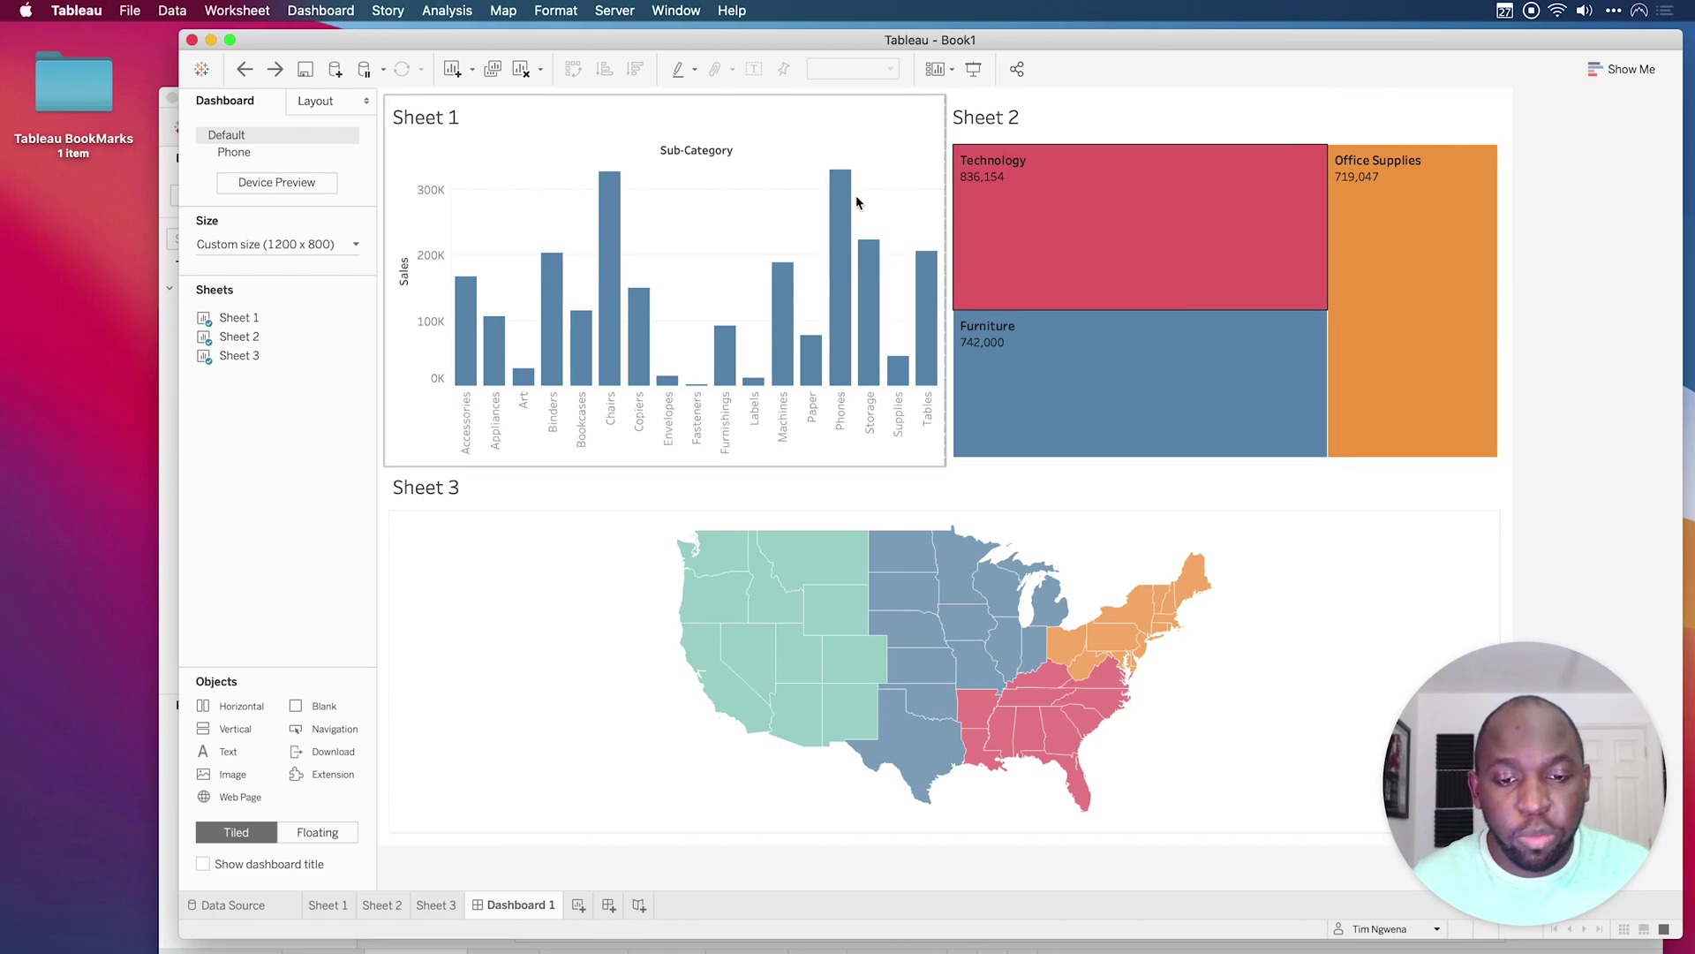
{"action": "mouse_move", "coordinate": [794, 329]}
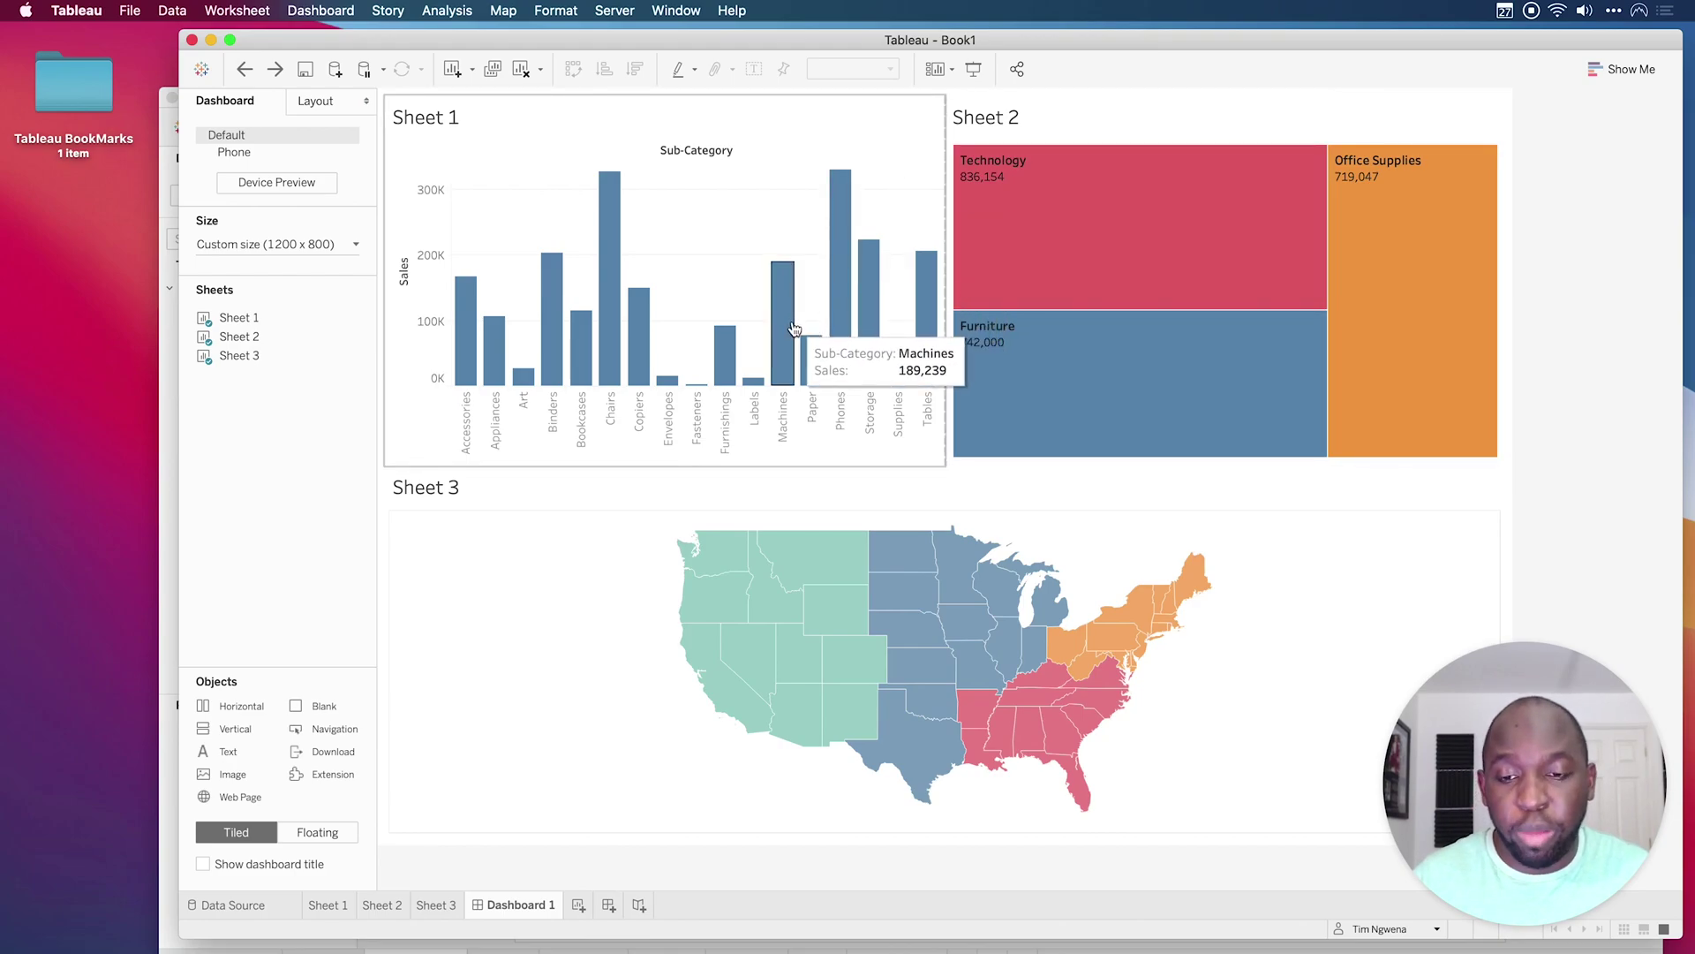
Bring the Superstore workbook forward and start a bookmark of the Sales by Product sheet
{"action": "left_click", "coordinate": [171, 329]}
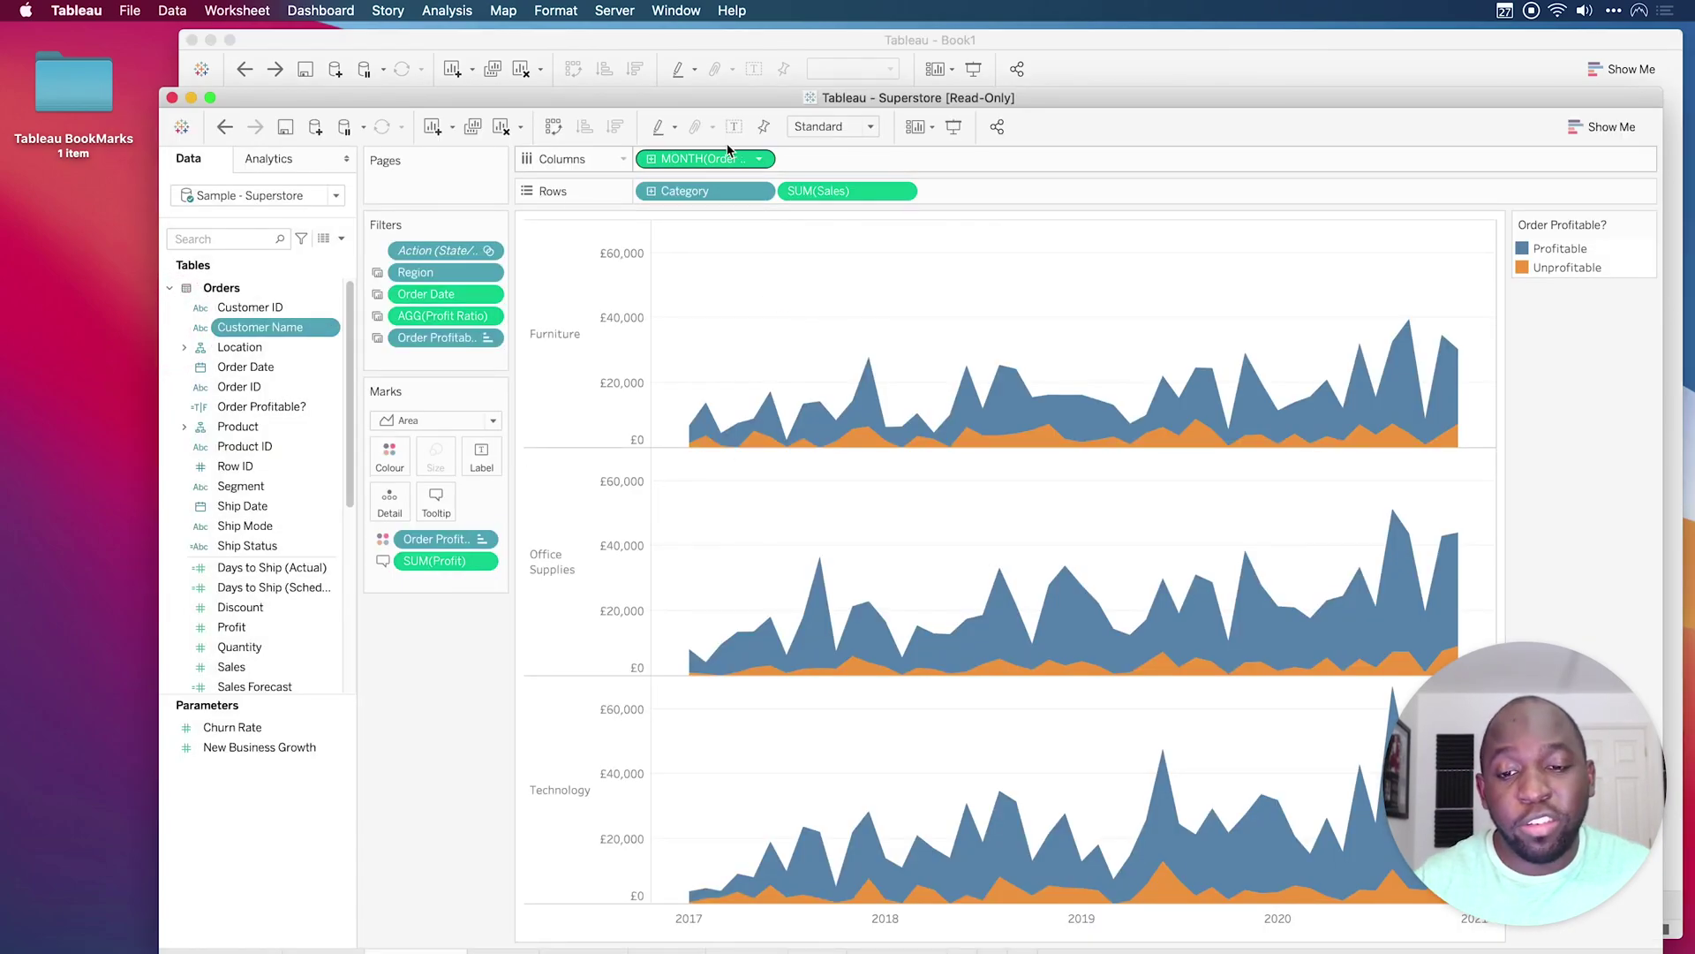
{"action": "left_click_drag", "start_coordinate": [726, 100], "coordinate": [709, 40]}
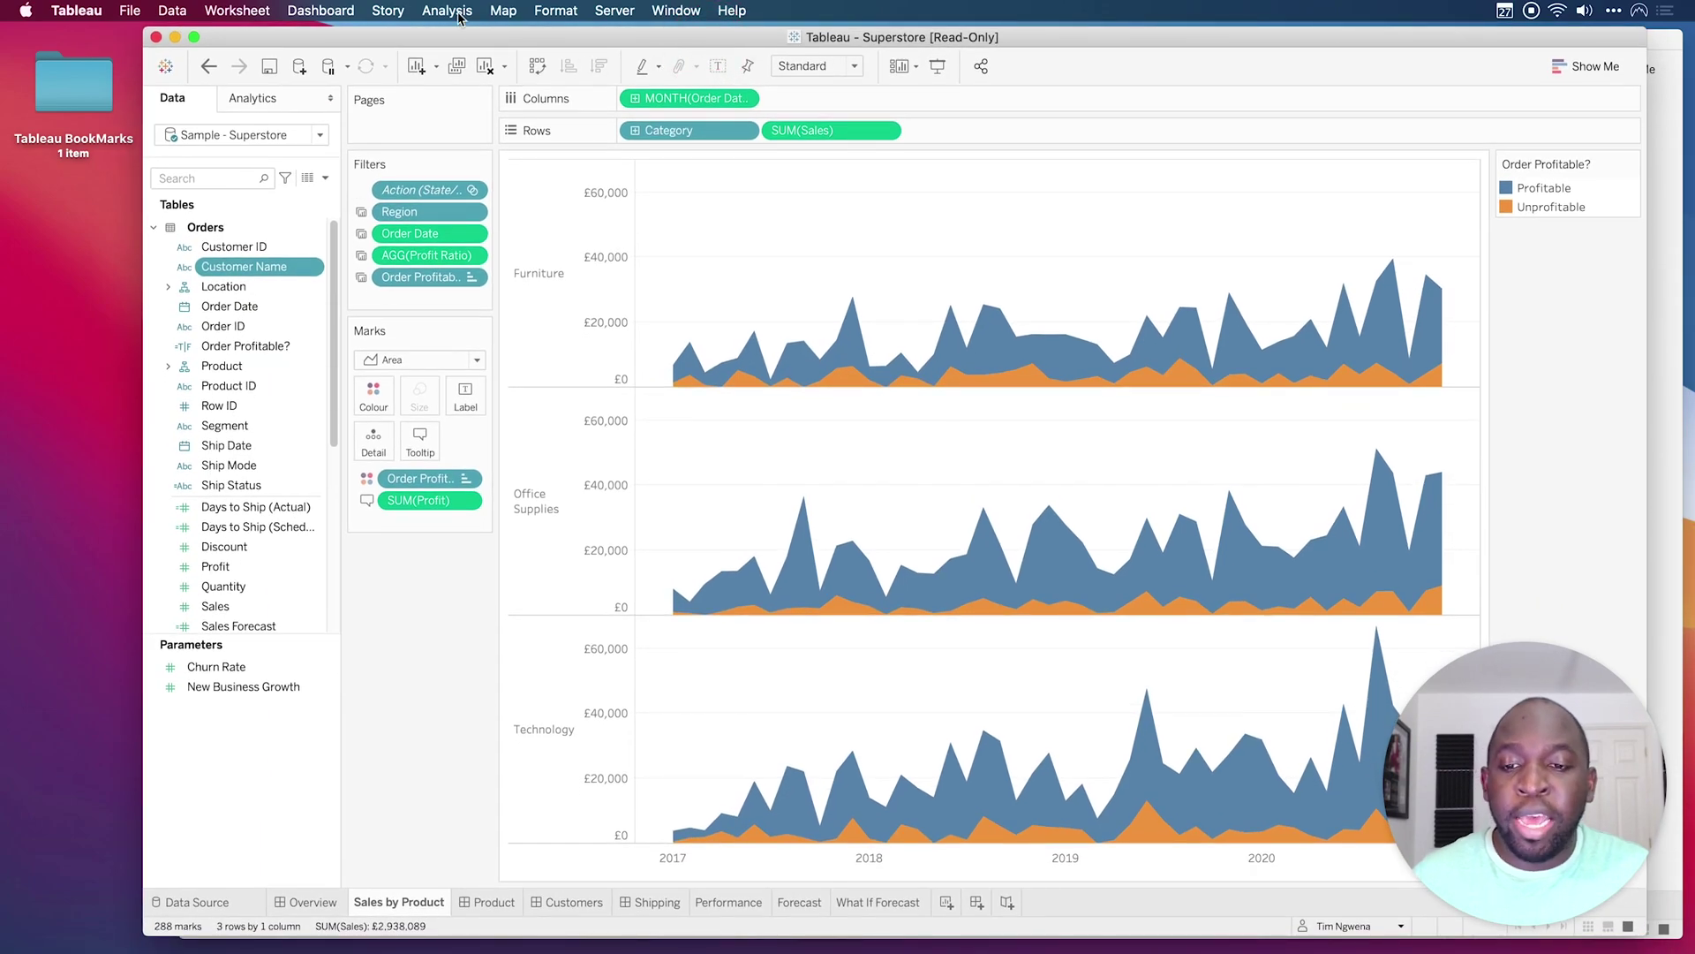
{"action": "left_click", "coordinate": [729, 11]}
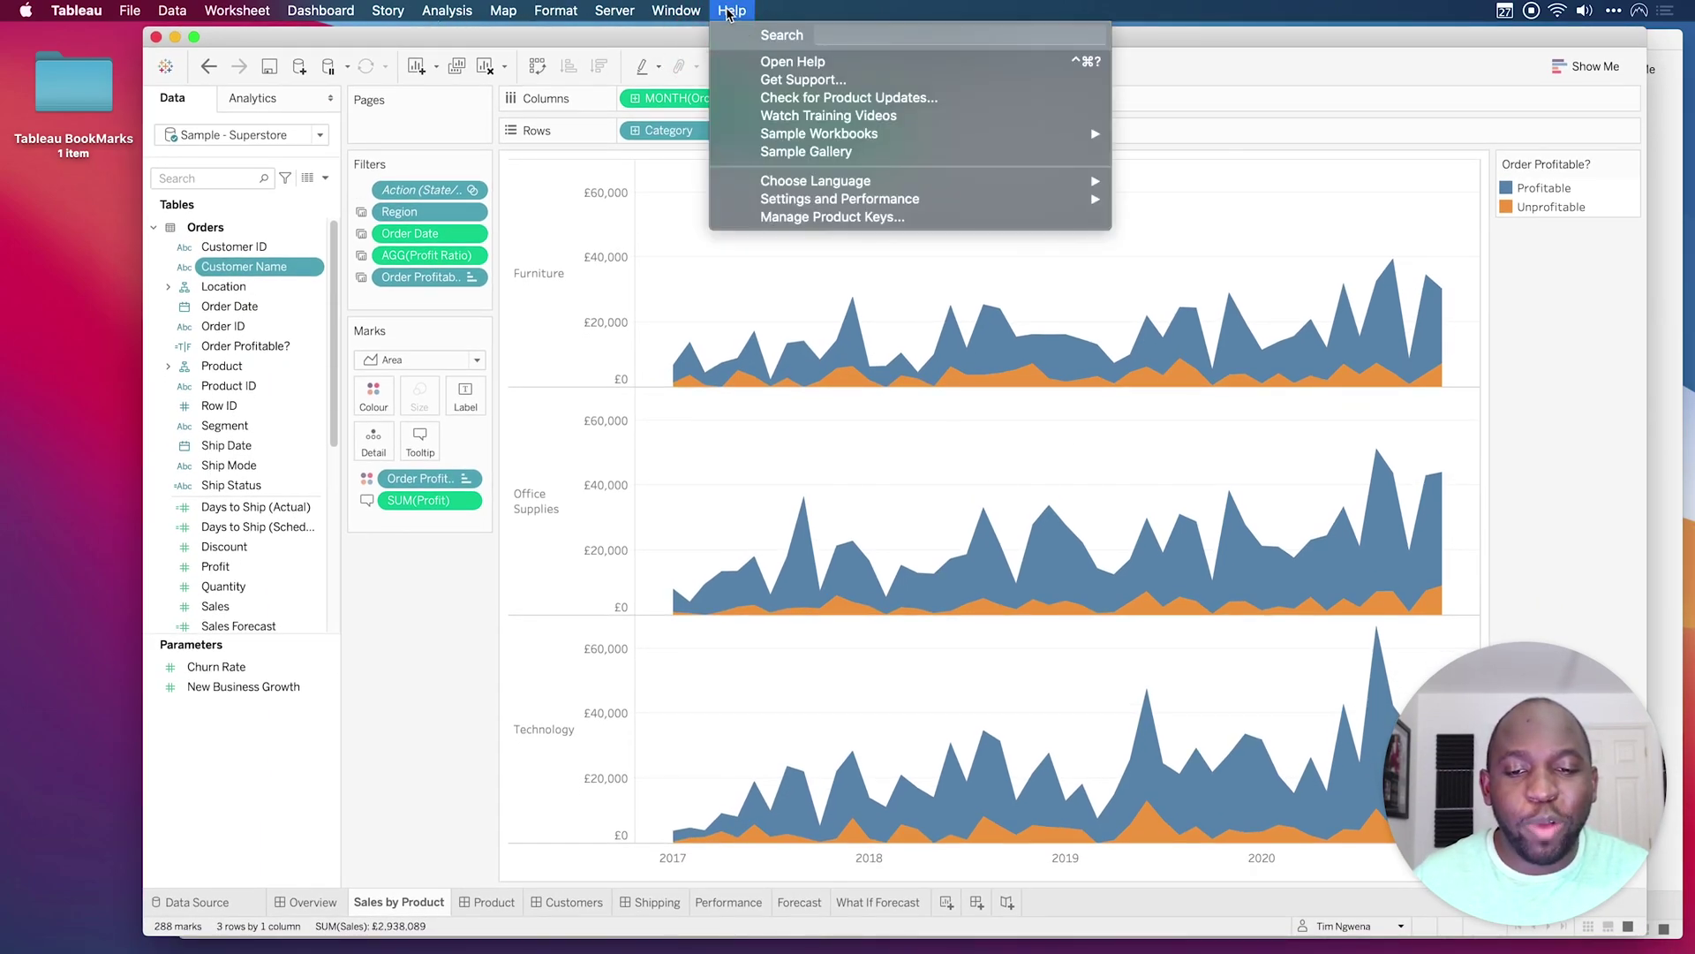
{"action": "mouse_move", "coordinate": [676, 11]}
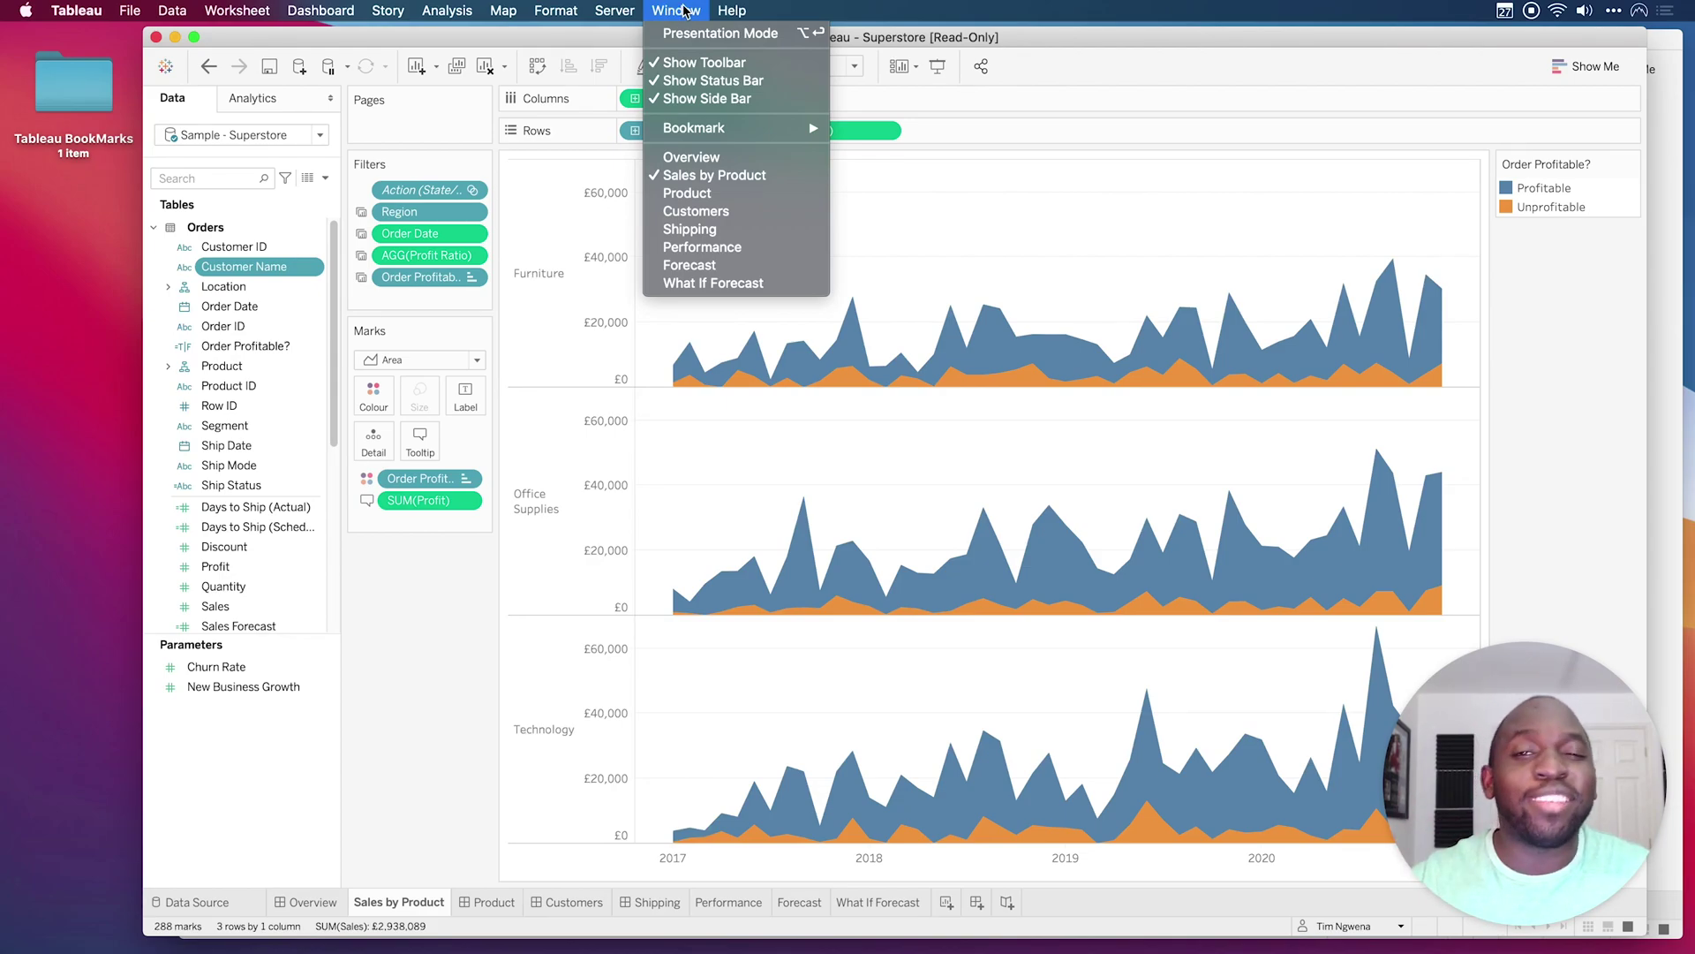
{"action": "mouse_move", "coordinate": [732, 132]}
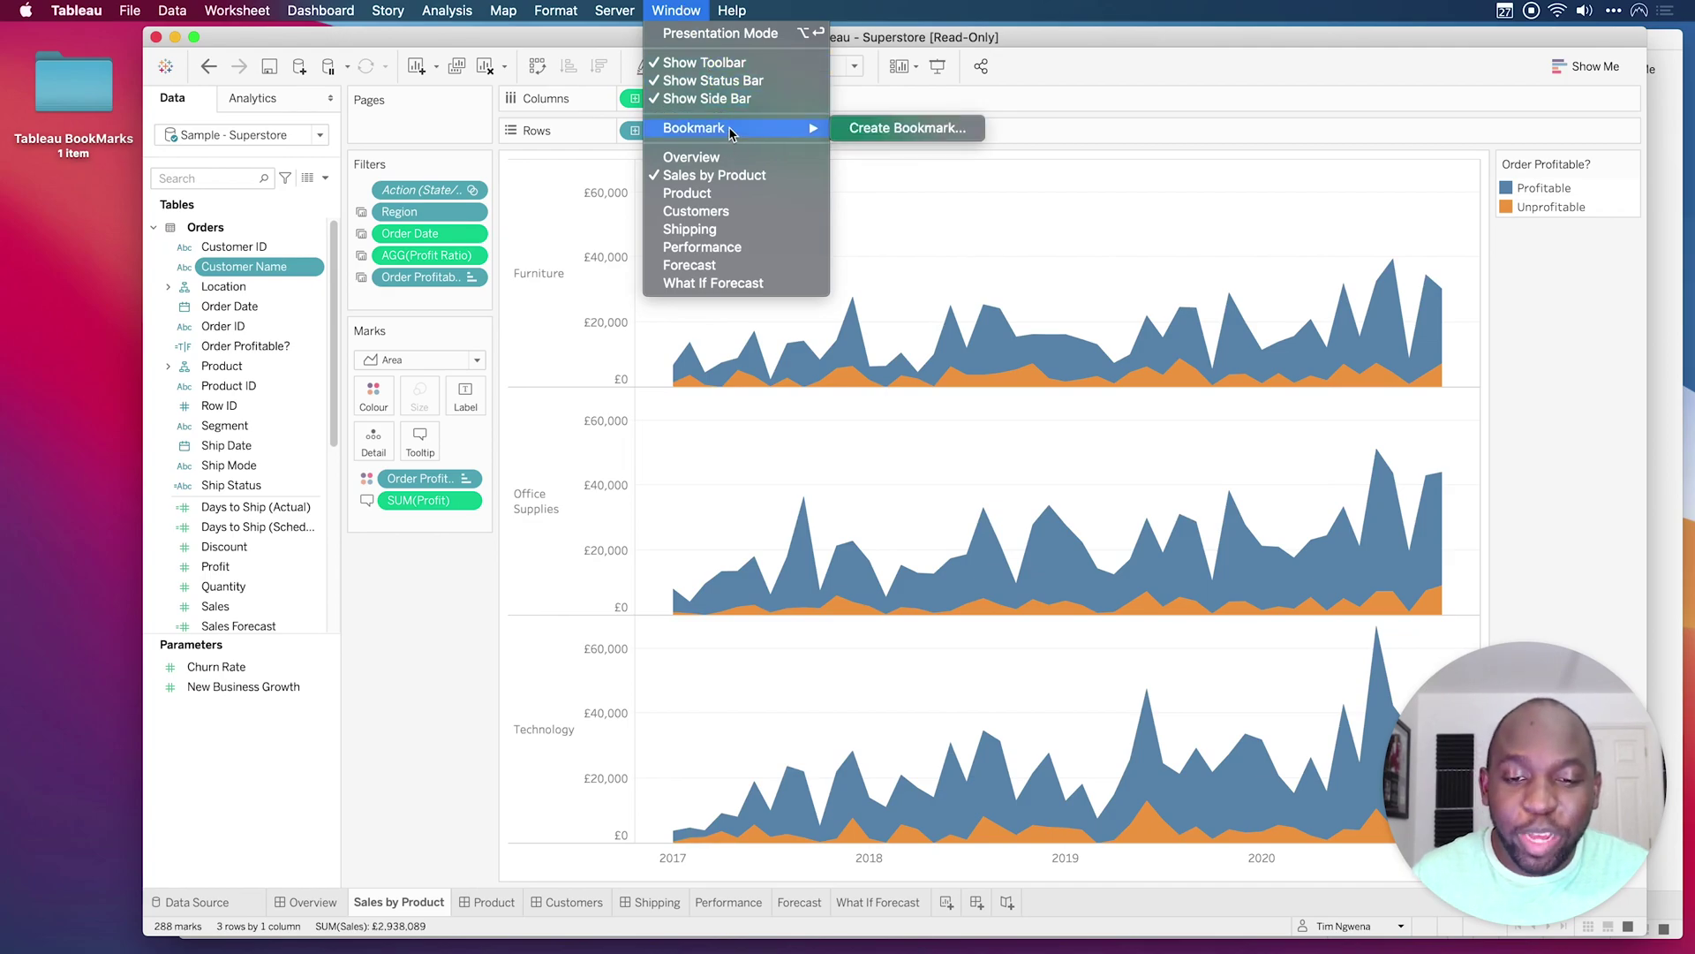
{"action": "left_click", "coordinate": [892, 130]}
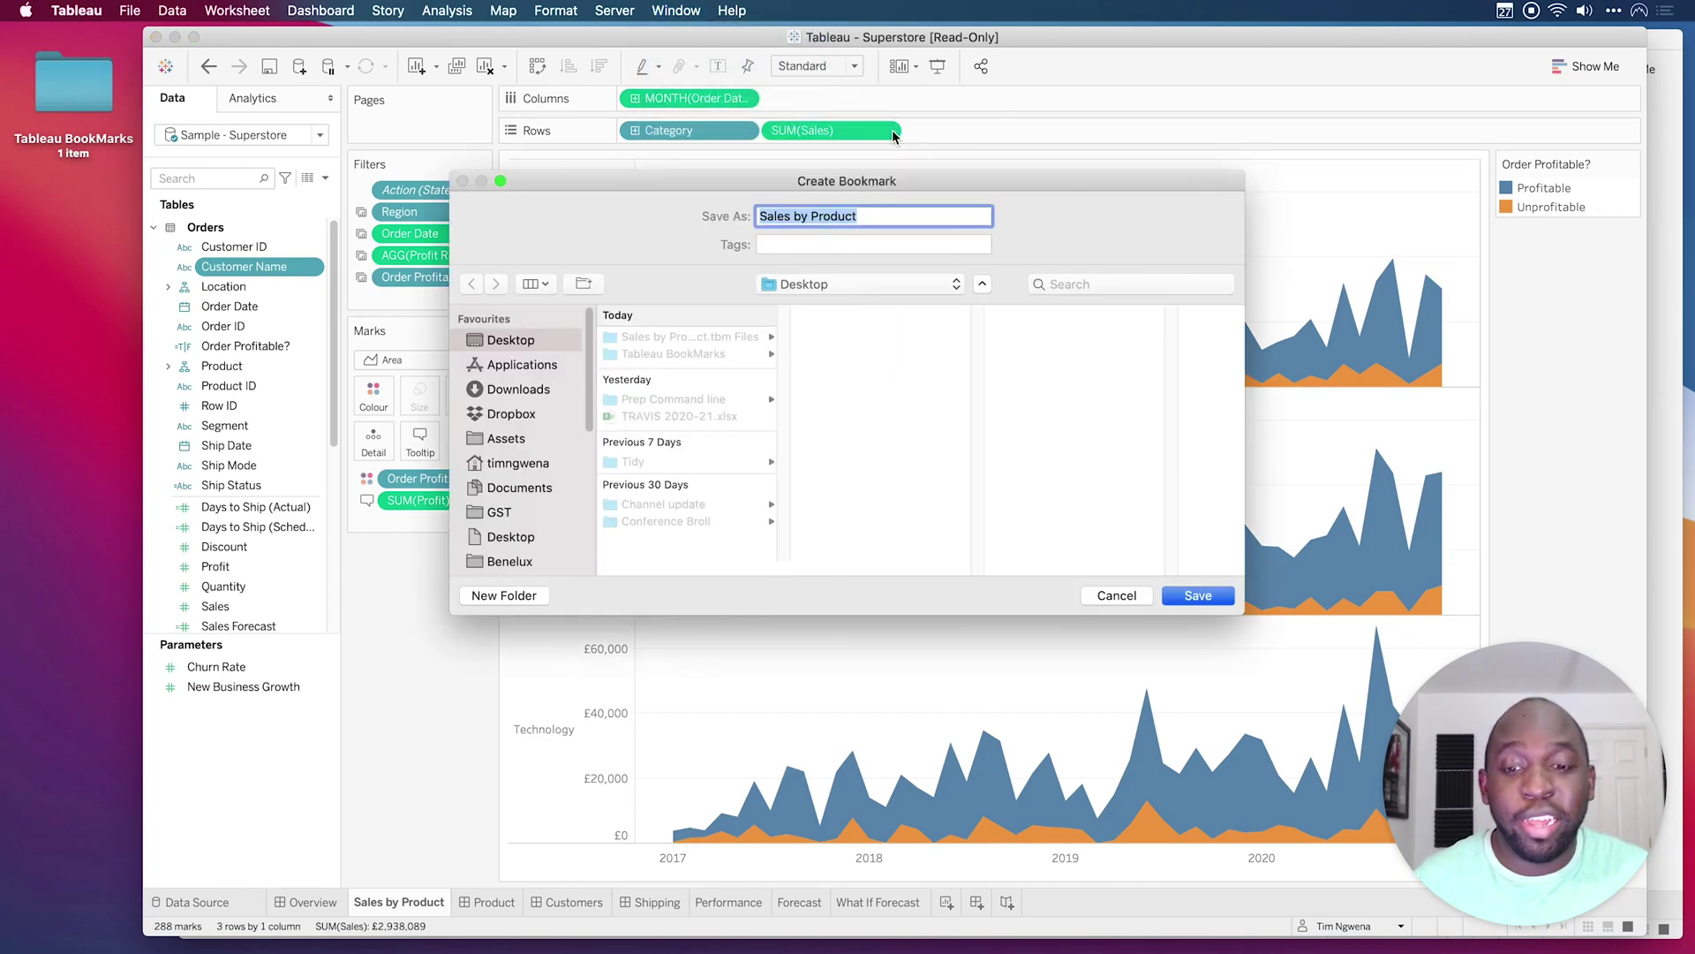
Save the bookmark as 'Tableau bookmarks new' in the Tableau BookMarks folder
{"action": "left_click", "coordinate": [624, 352]}
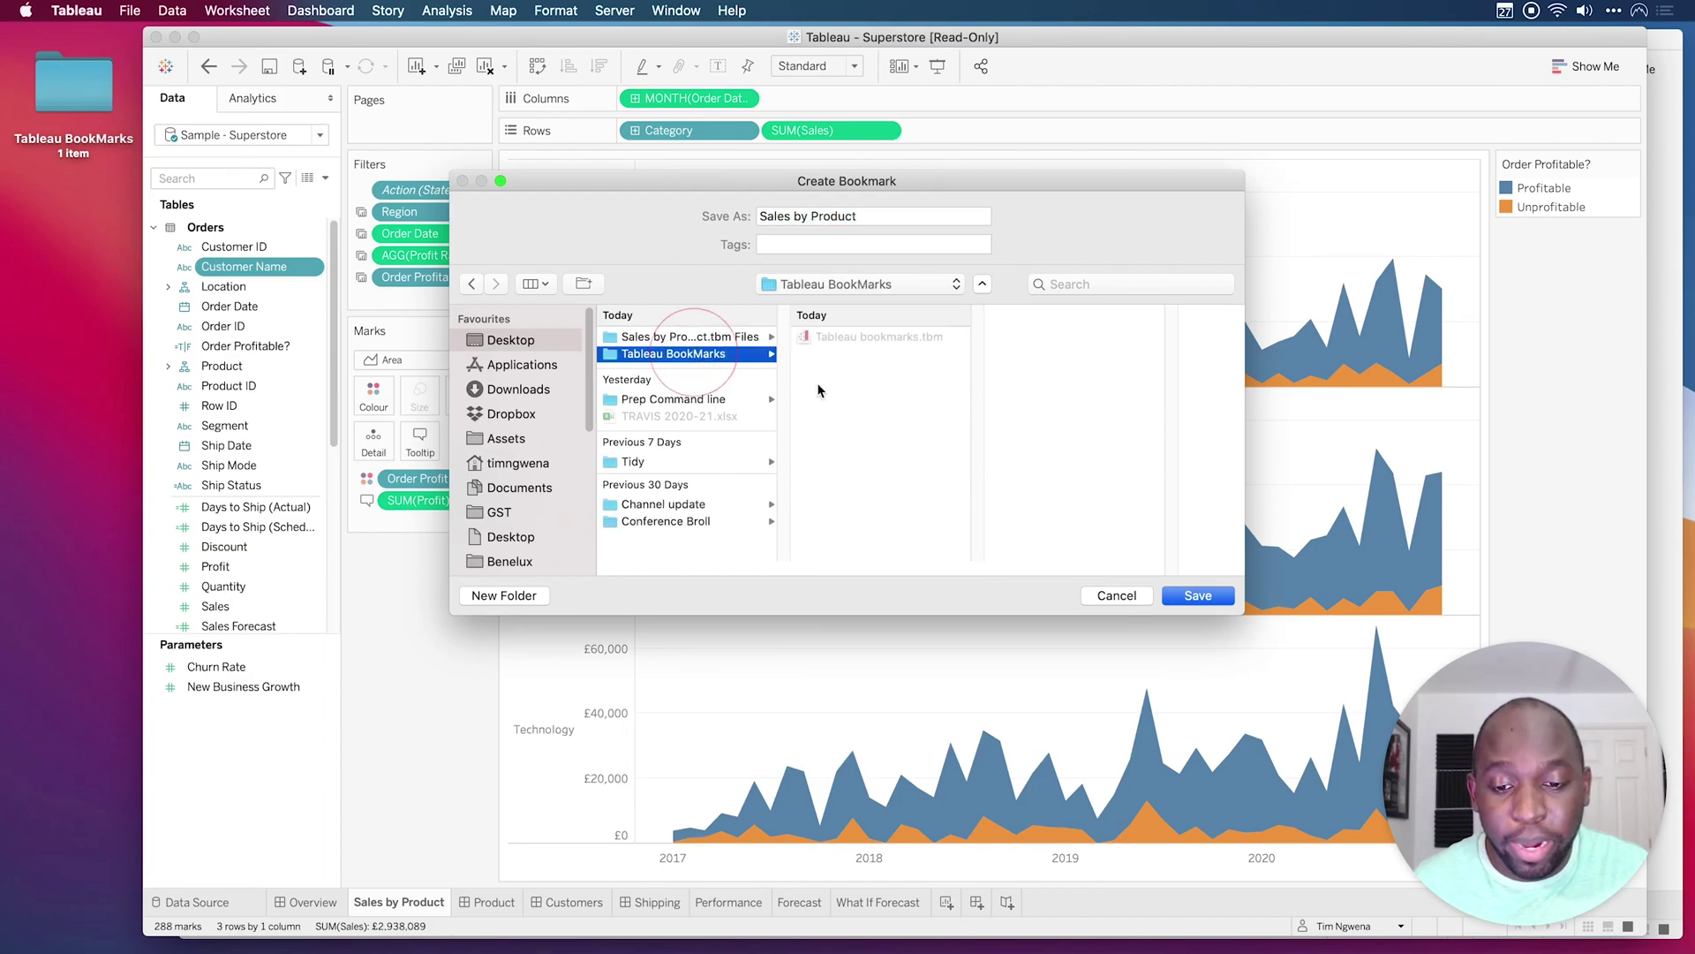
{"action": "left_click", "coordinate": [866, 337]}
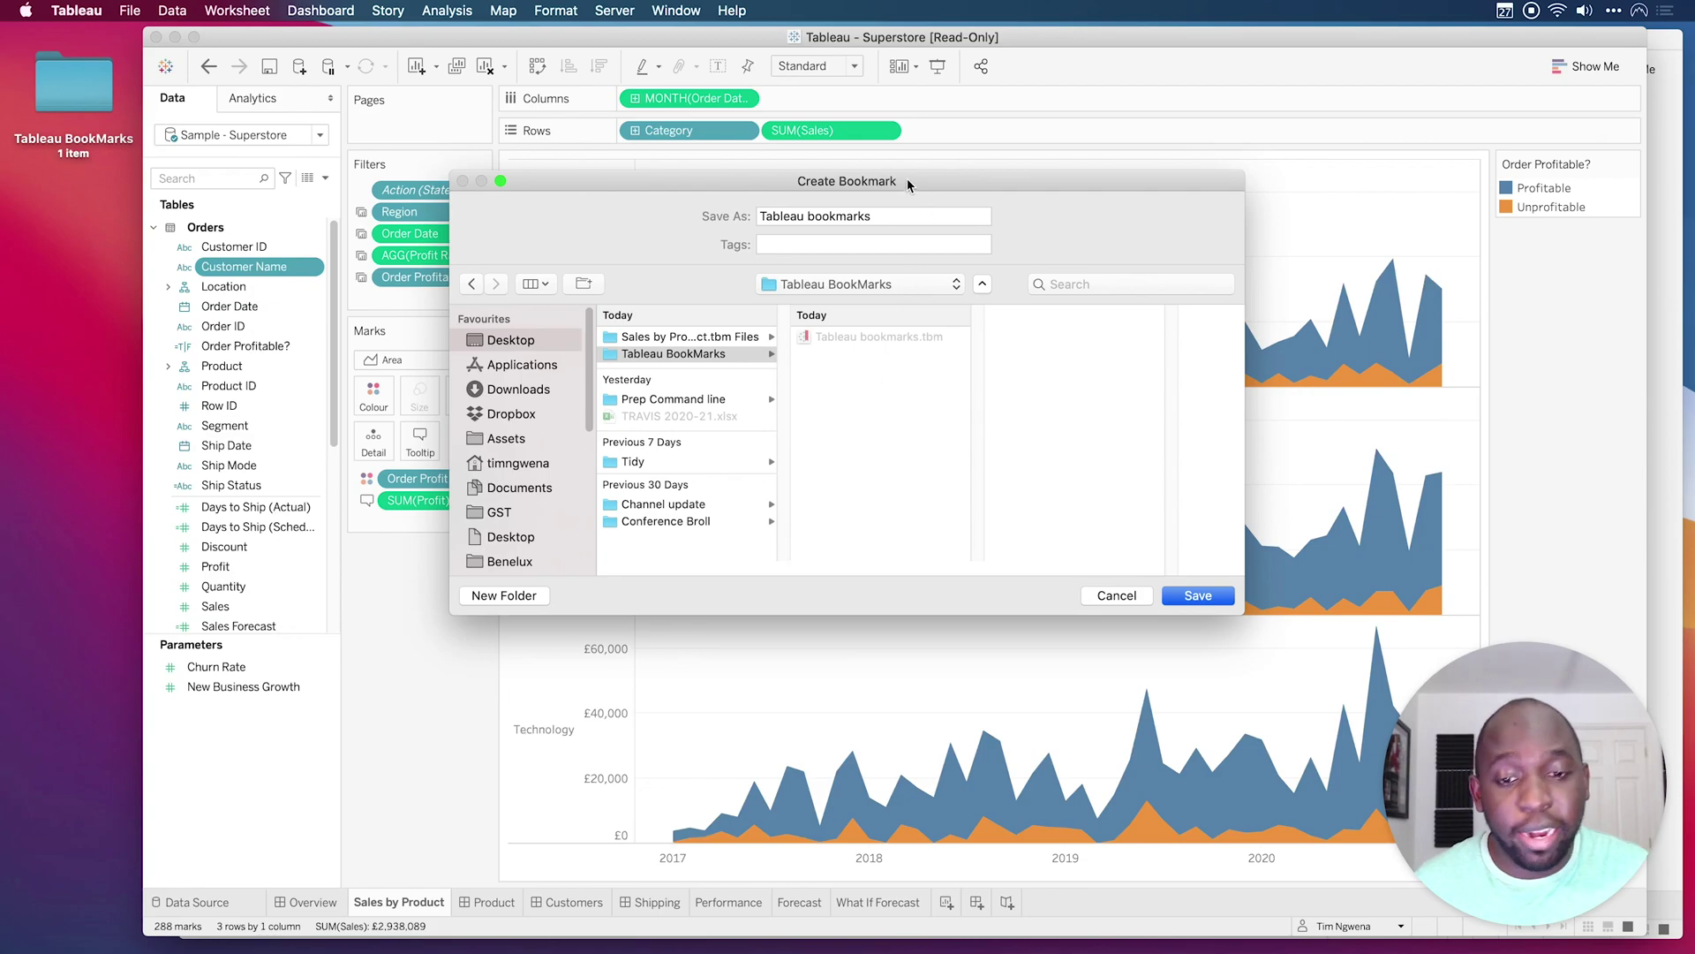
{"action": "left_click", "coordinate": [916, 216]}
{"action": "type", "text": "new"}
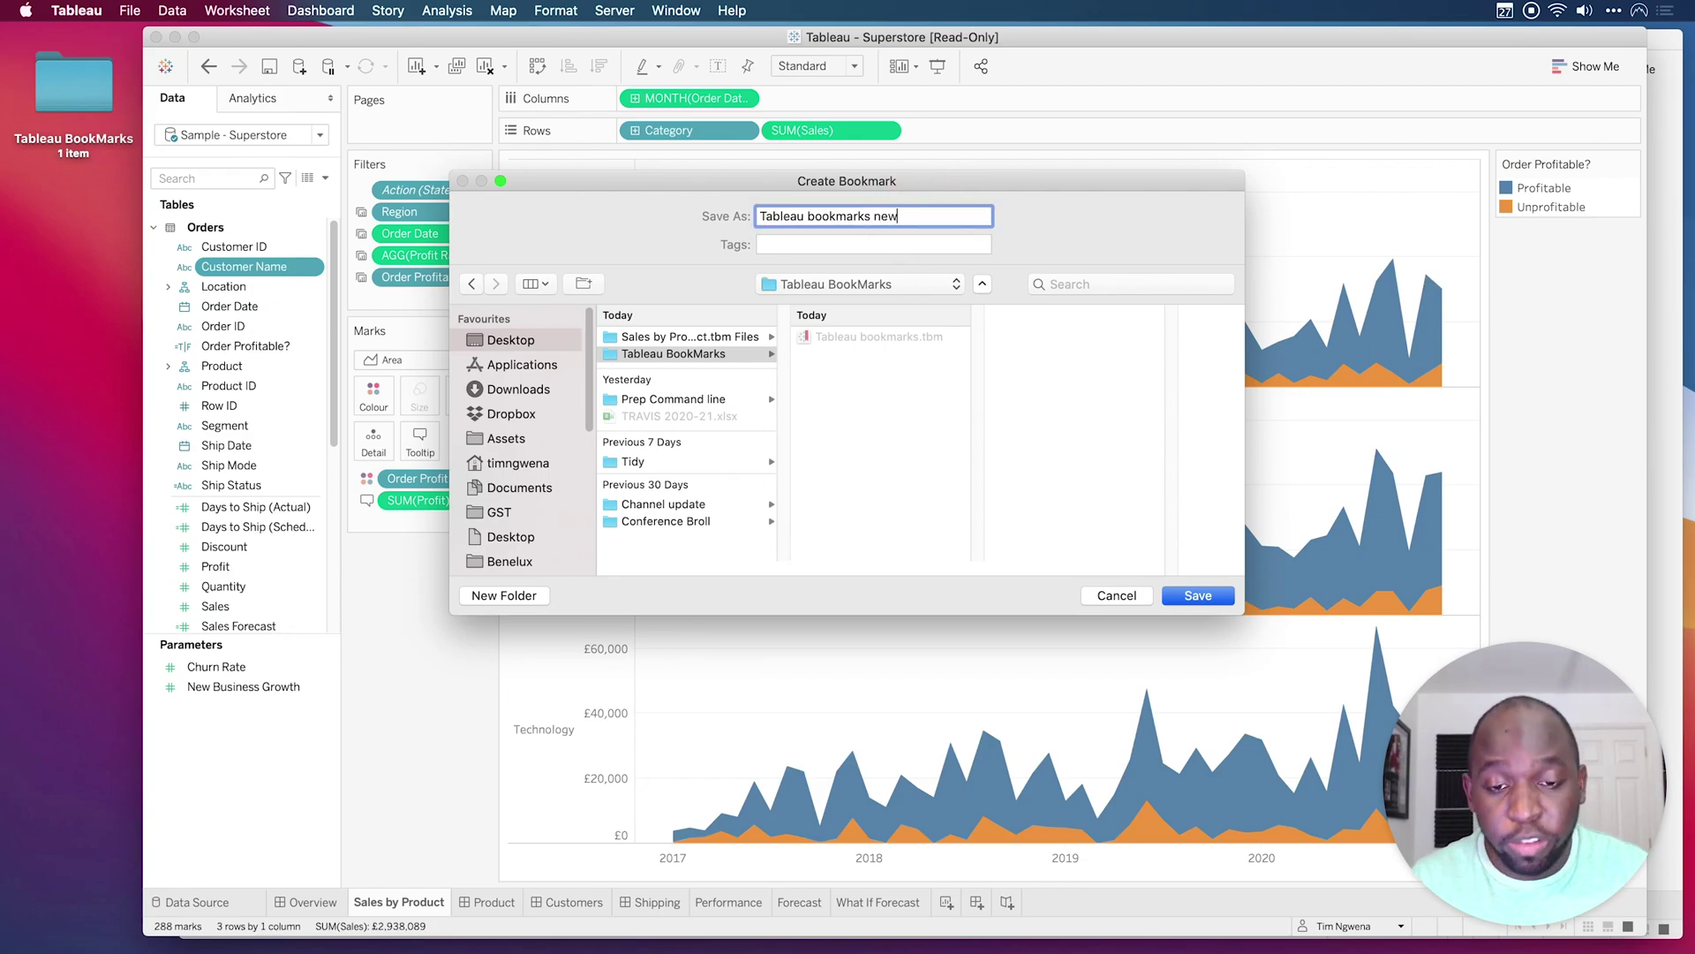
{"action": "left_click", "coordinate": [1200, 597]}
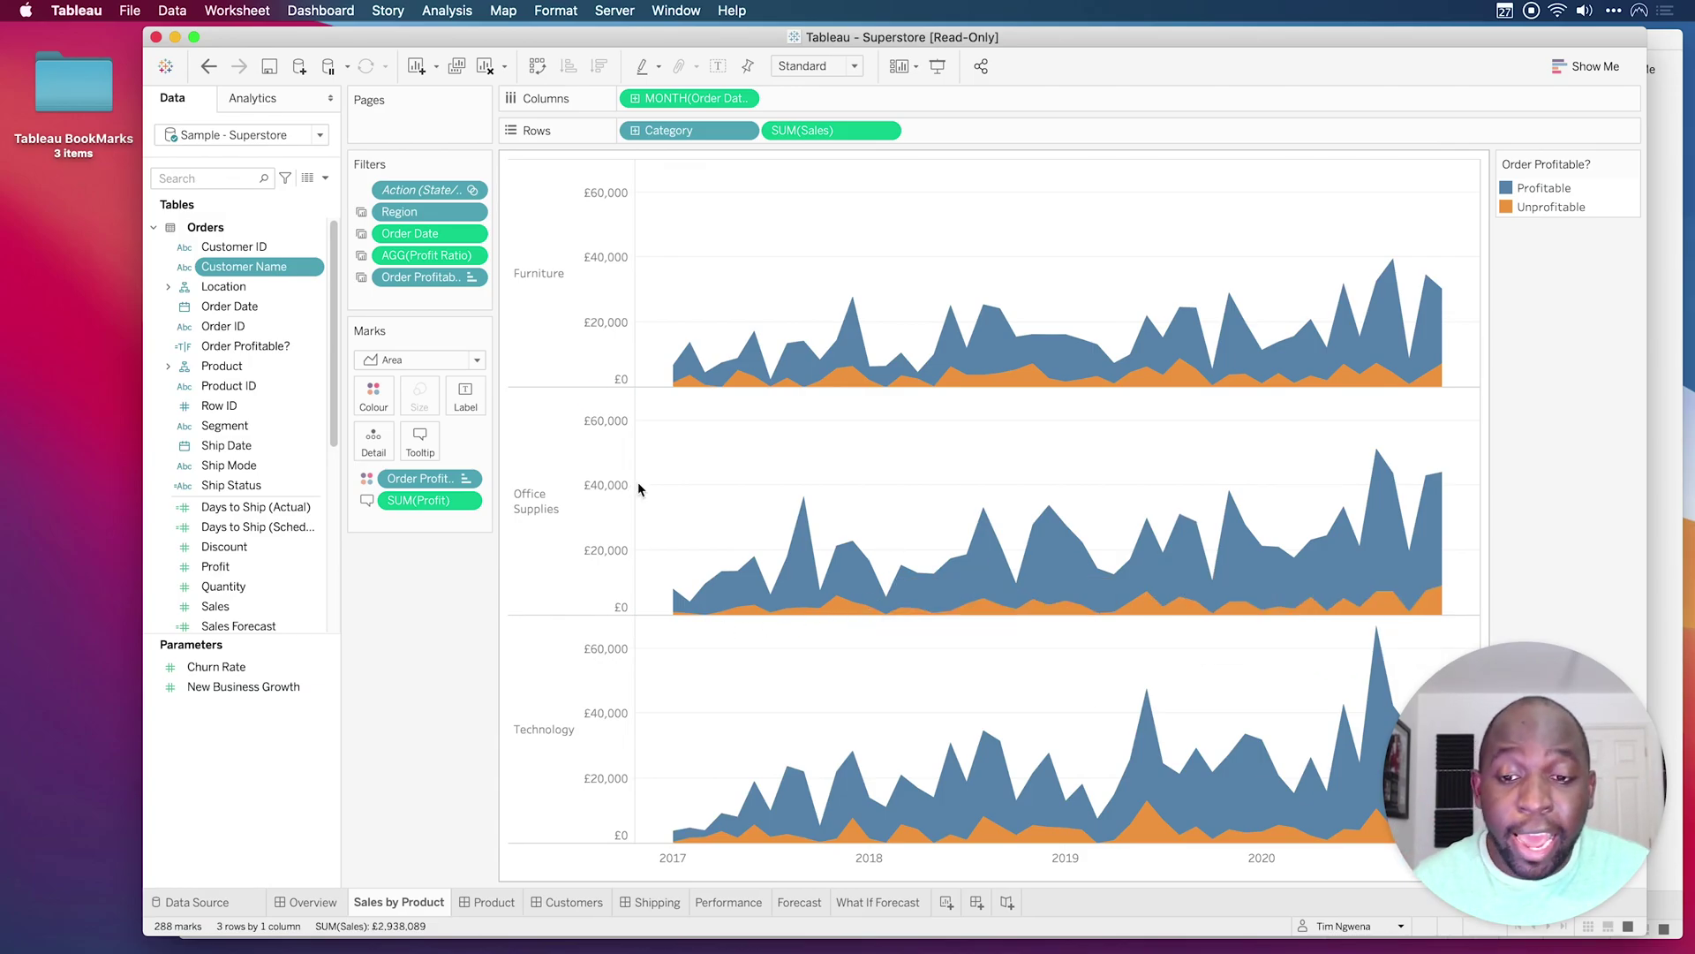
Switch to the Book1 dashboard window and deselect its map
{"action": "key", "text": "ctrl+Up"}
{"action": "left_click", "coordinate": [902, 578]}
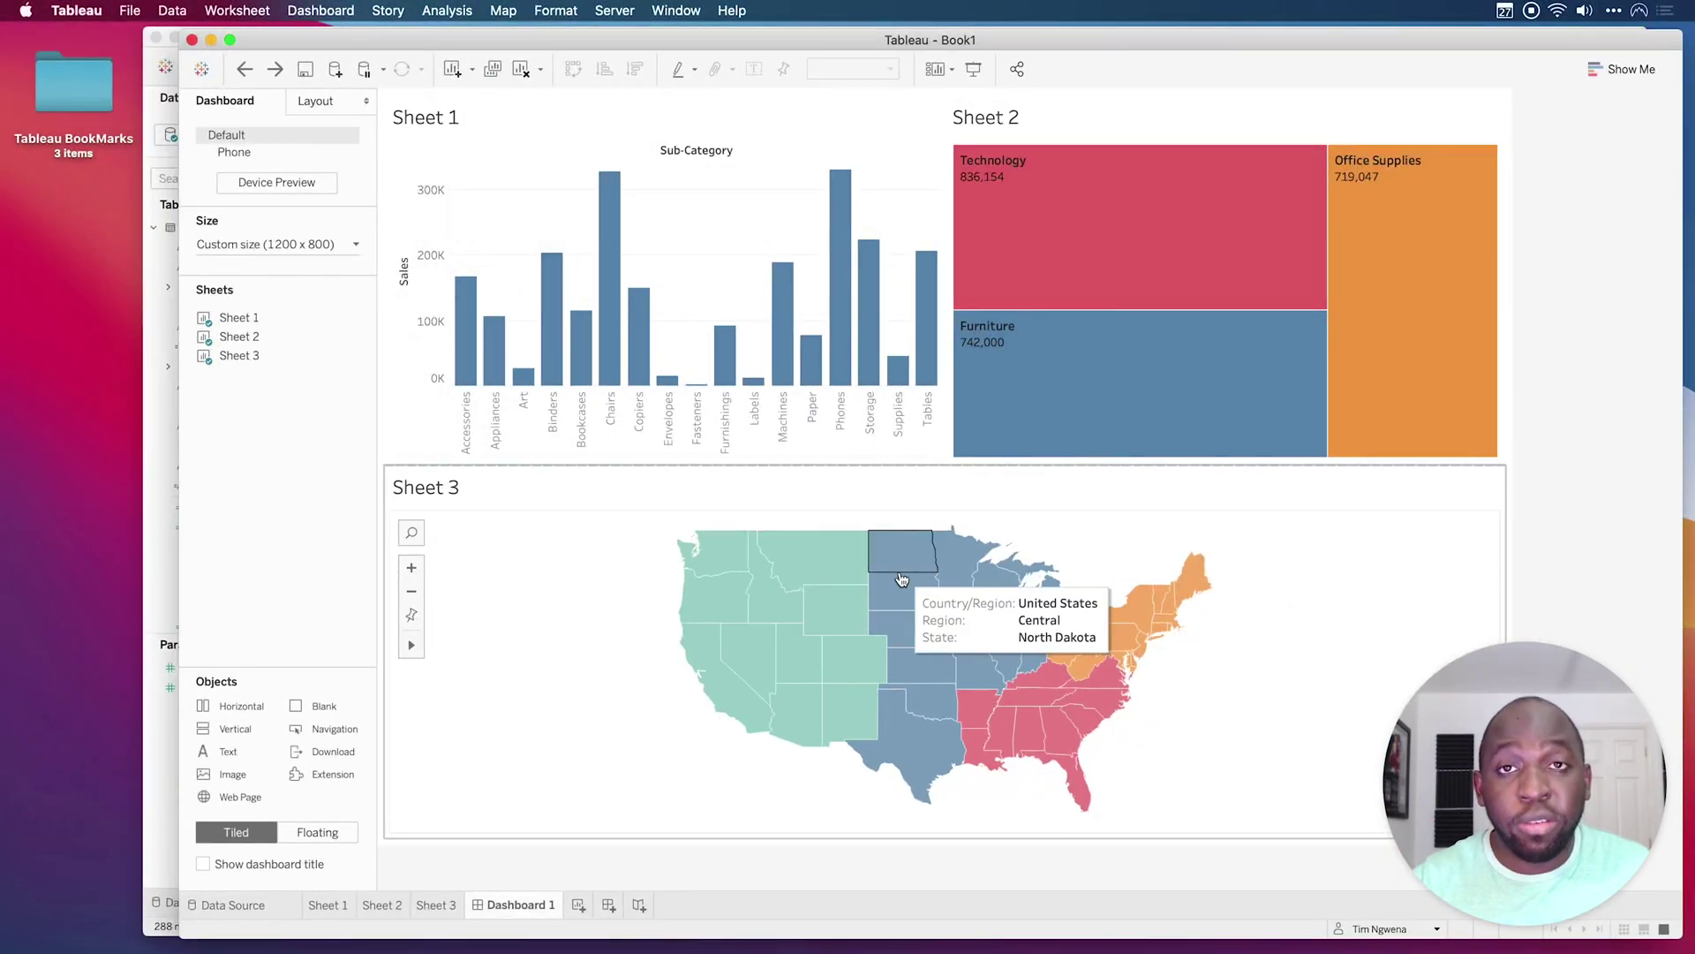
{"action": "left_click", "coordinate": [286, 450]}
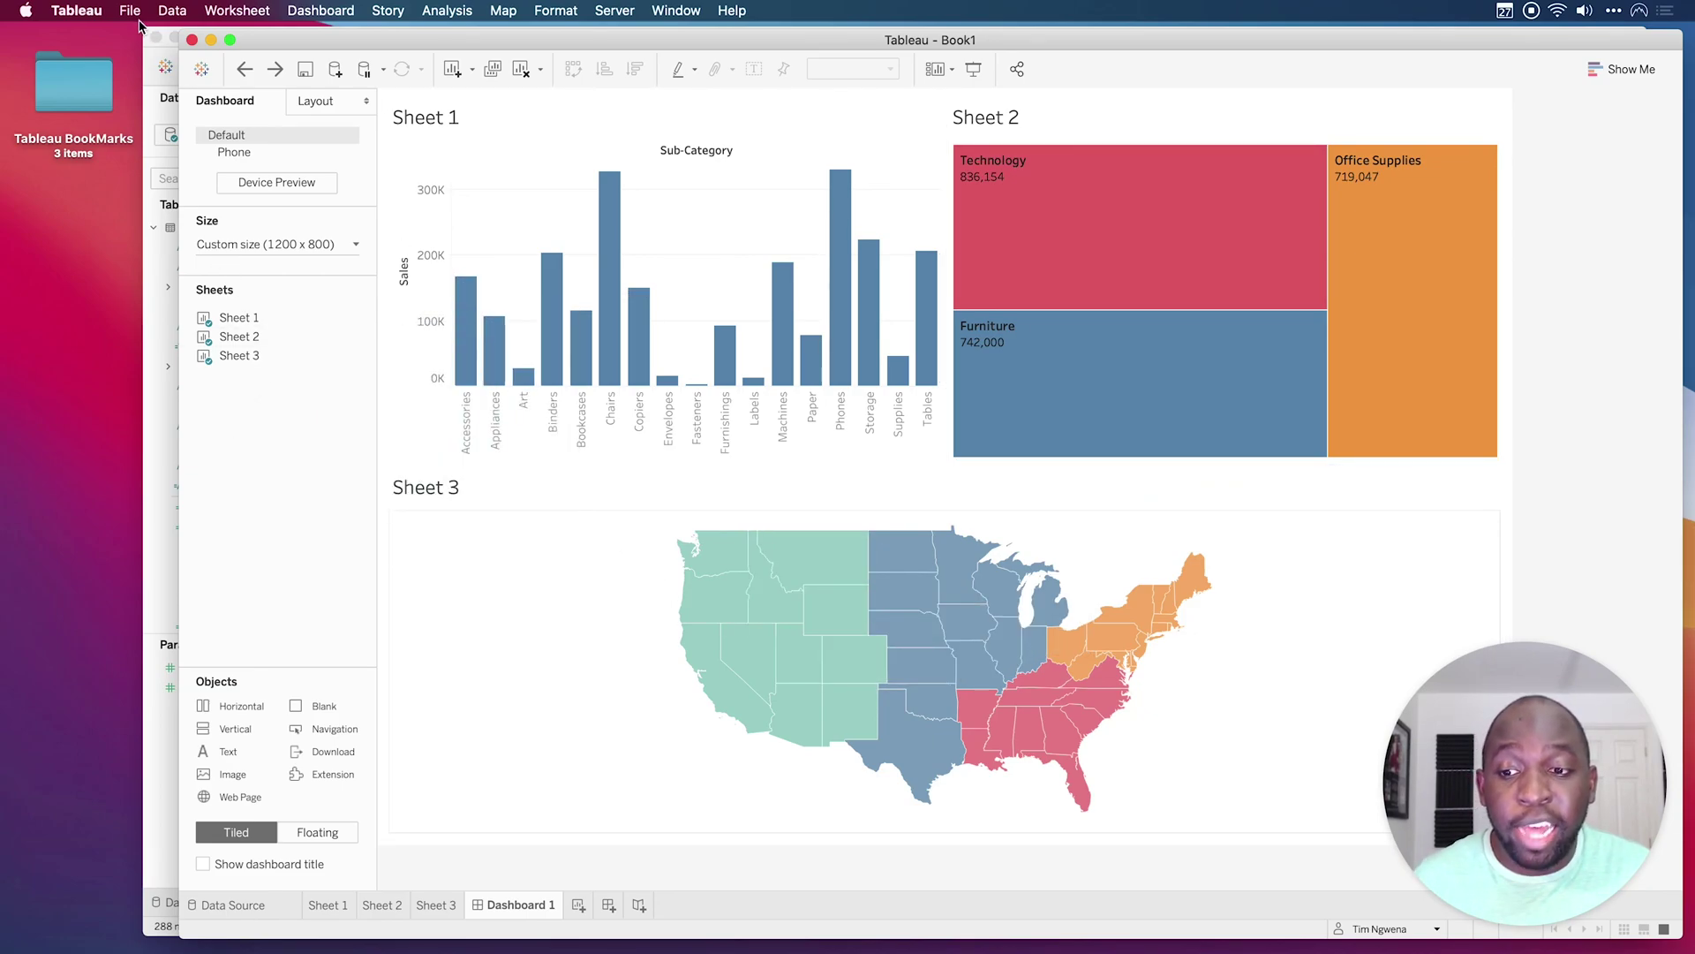
Open 'Tableau bookmarks new.tbm' from Desktop > Tableau BookMarks into Book1
{"action": "left_click", "coordinate": [131, 10]}
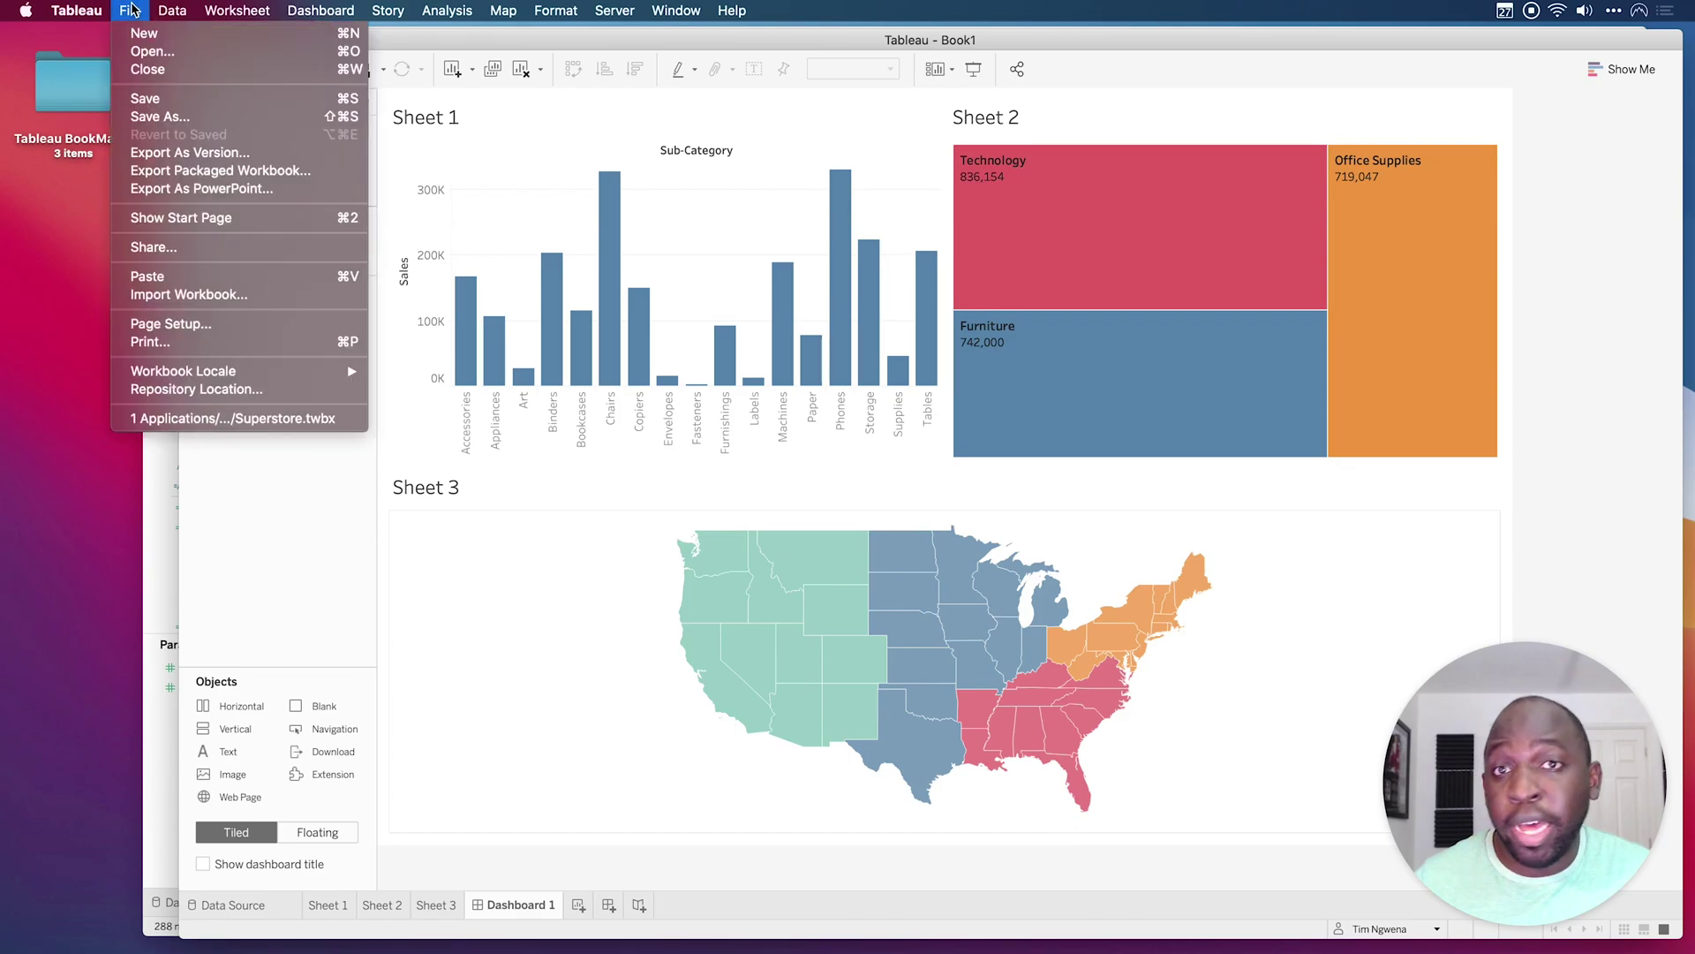
{"action": "left_click", "coordinate": [202, 53]}
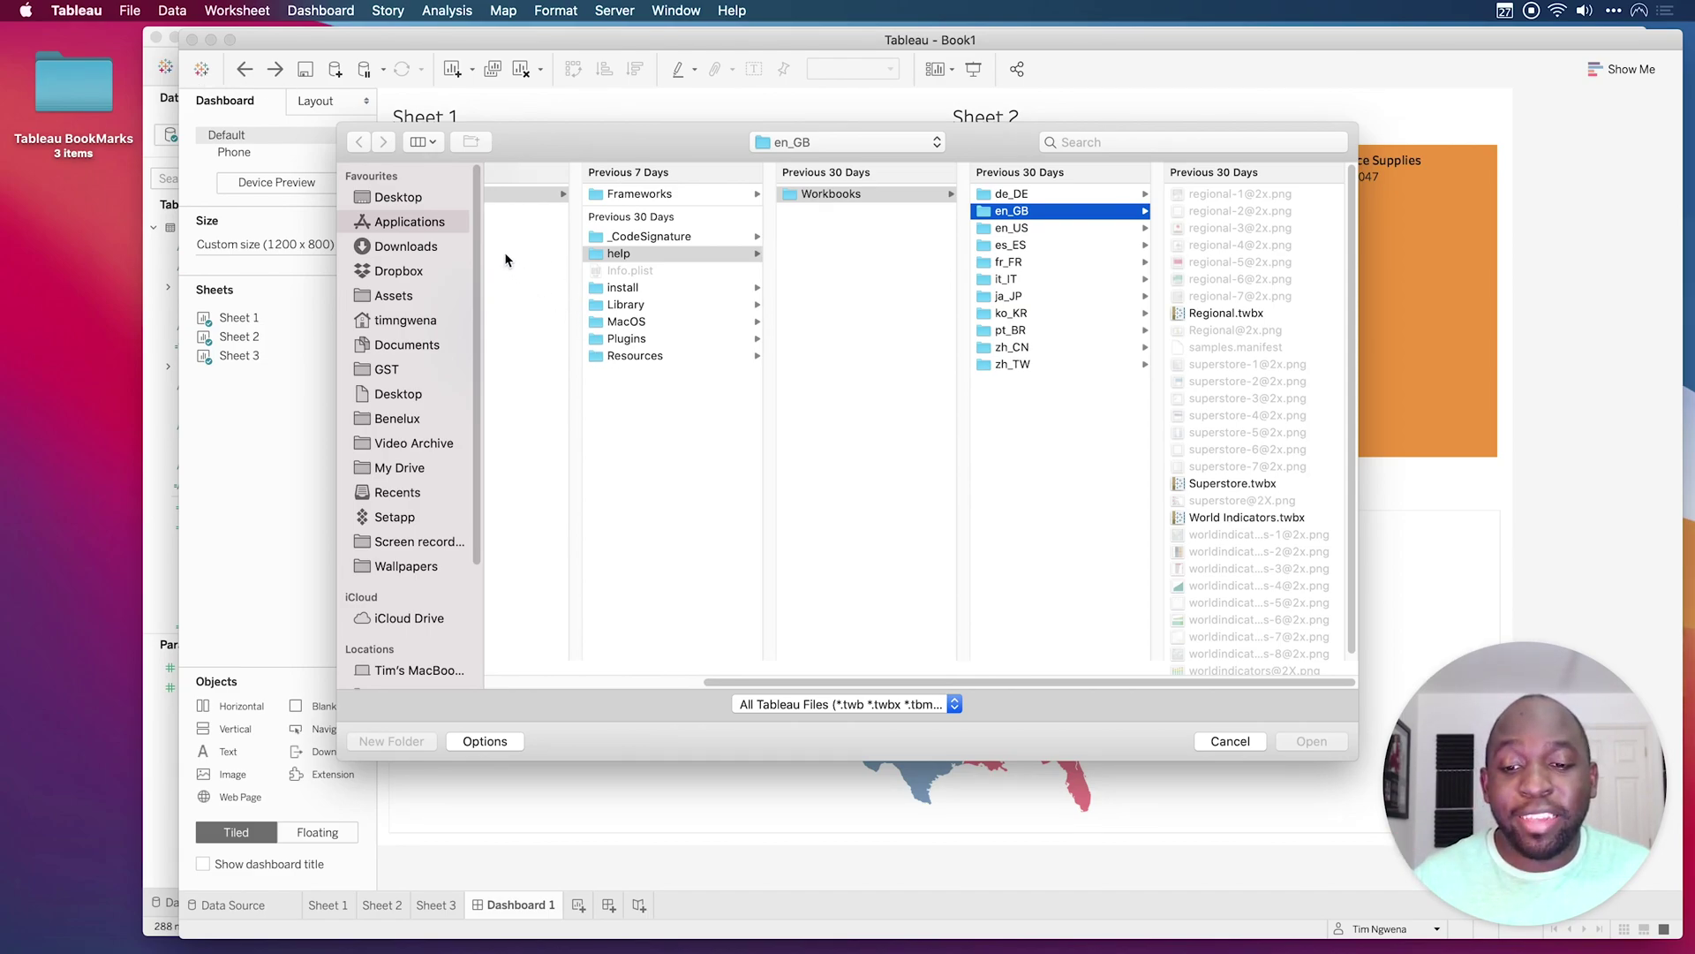
{"action": "left_click", "coordinate": [388, 198]}
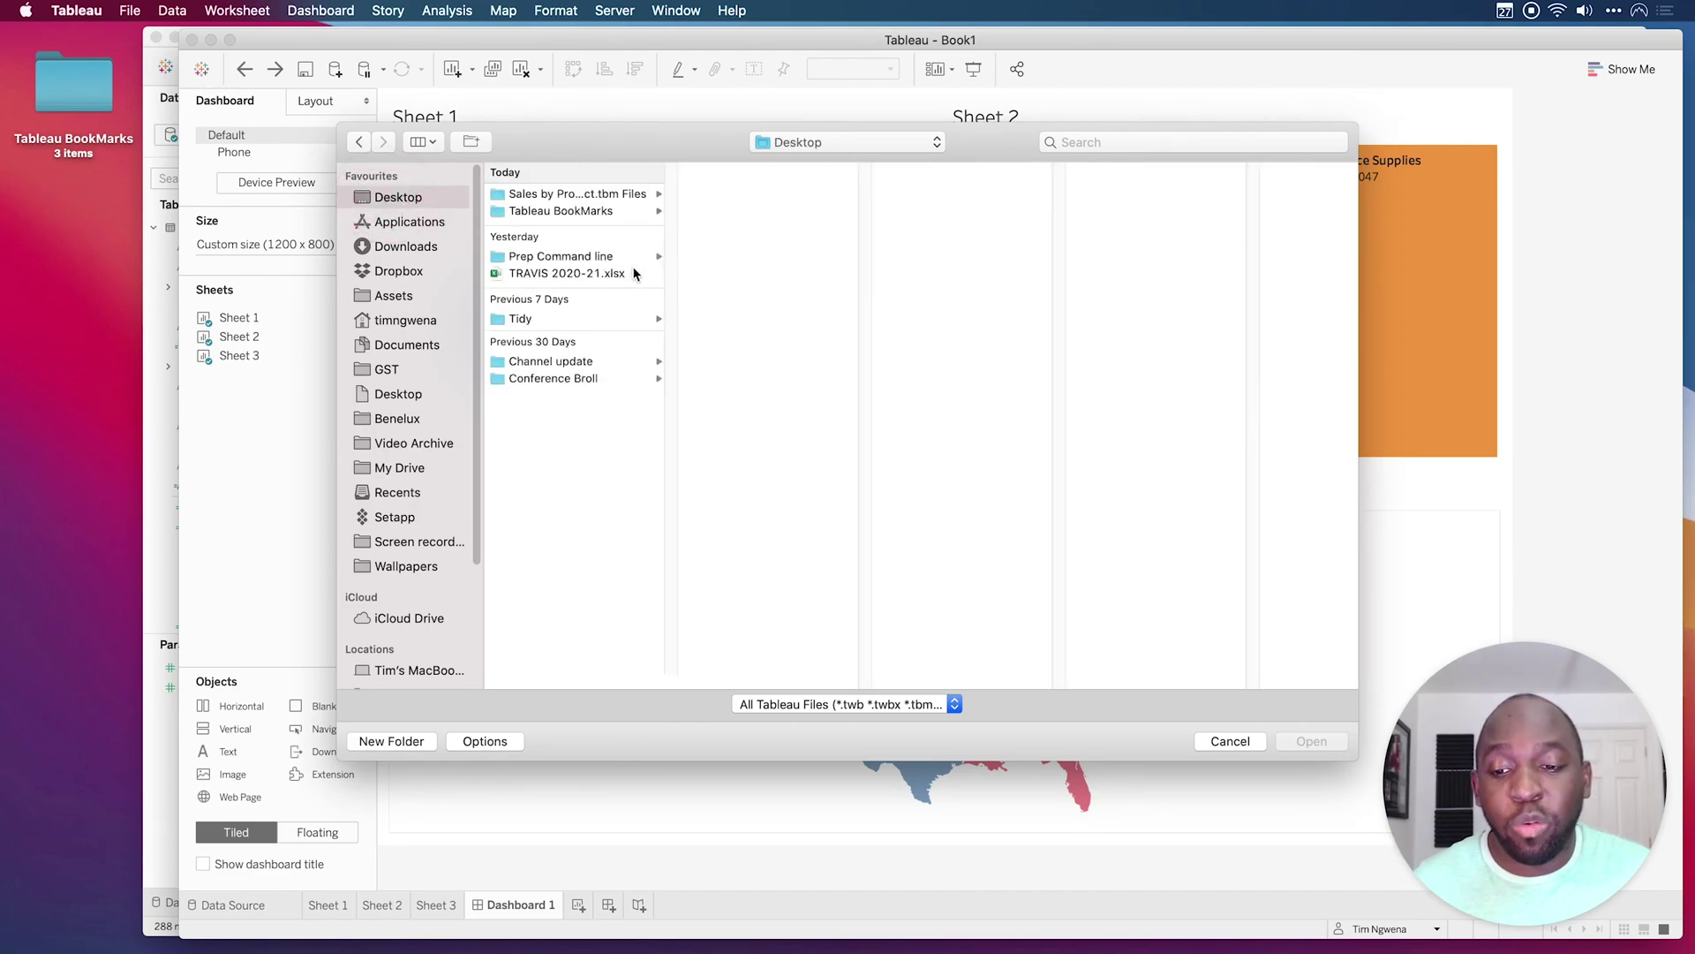
{"action": "left_click", "coordinate": [588, 213]}
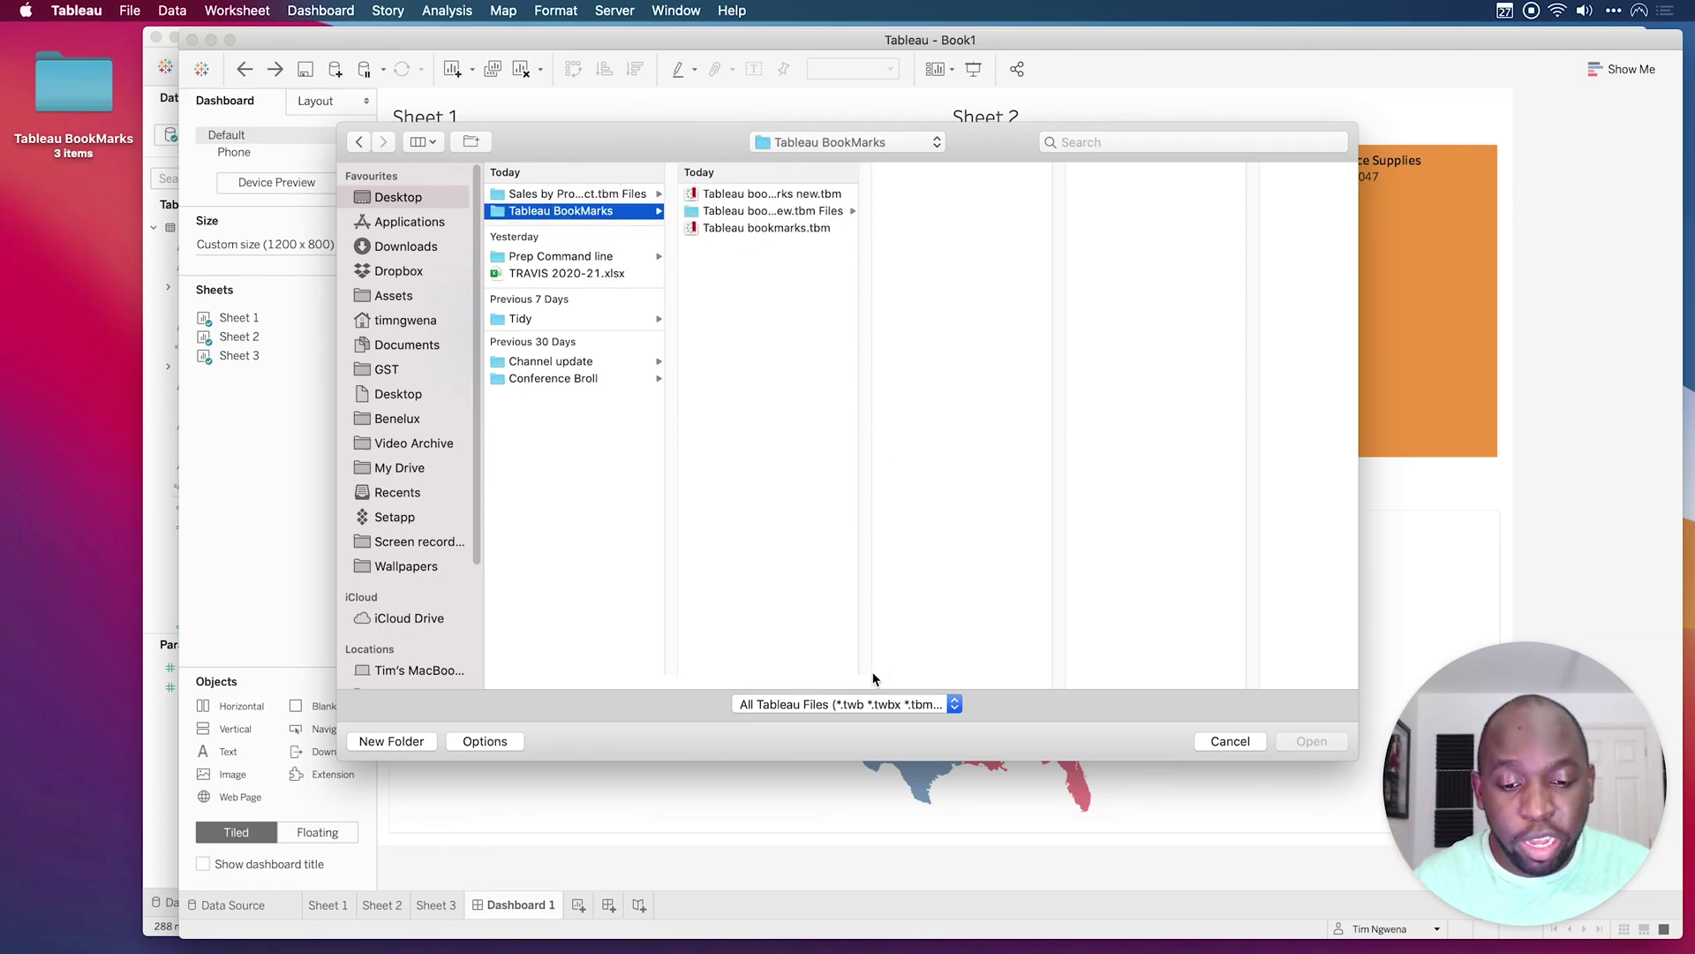
{"action": "left_click_drag", "start_coordinate": [872, 678], "coordinate": [1030, 667]}
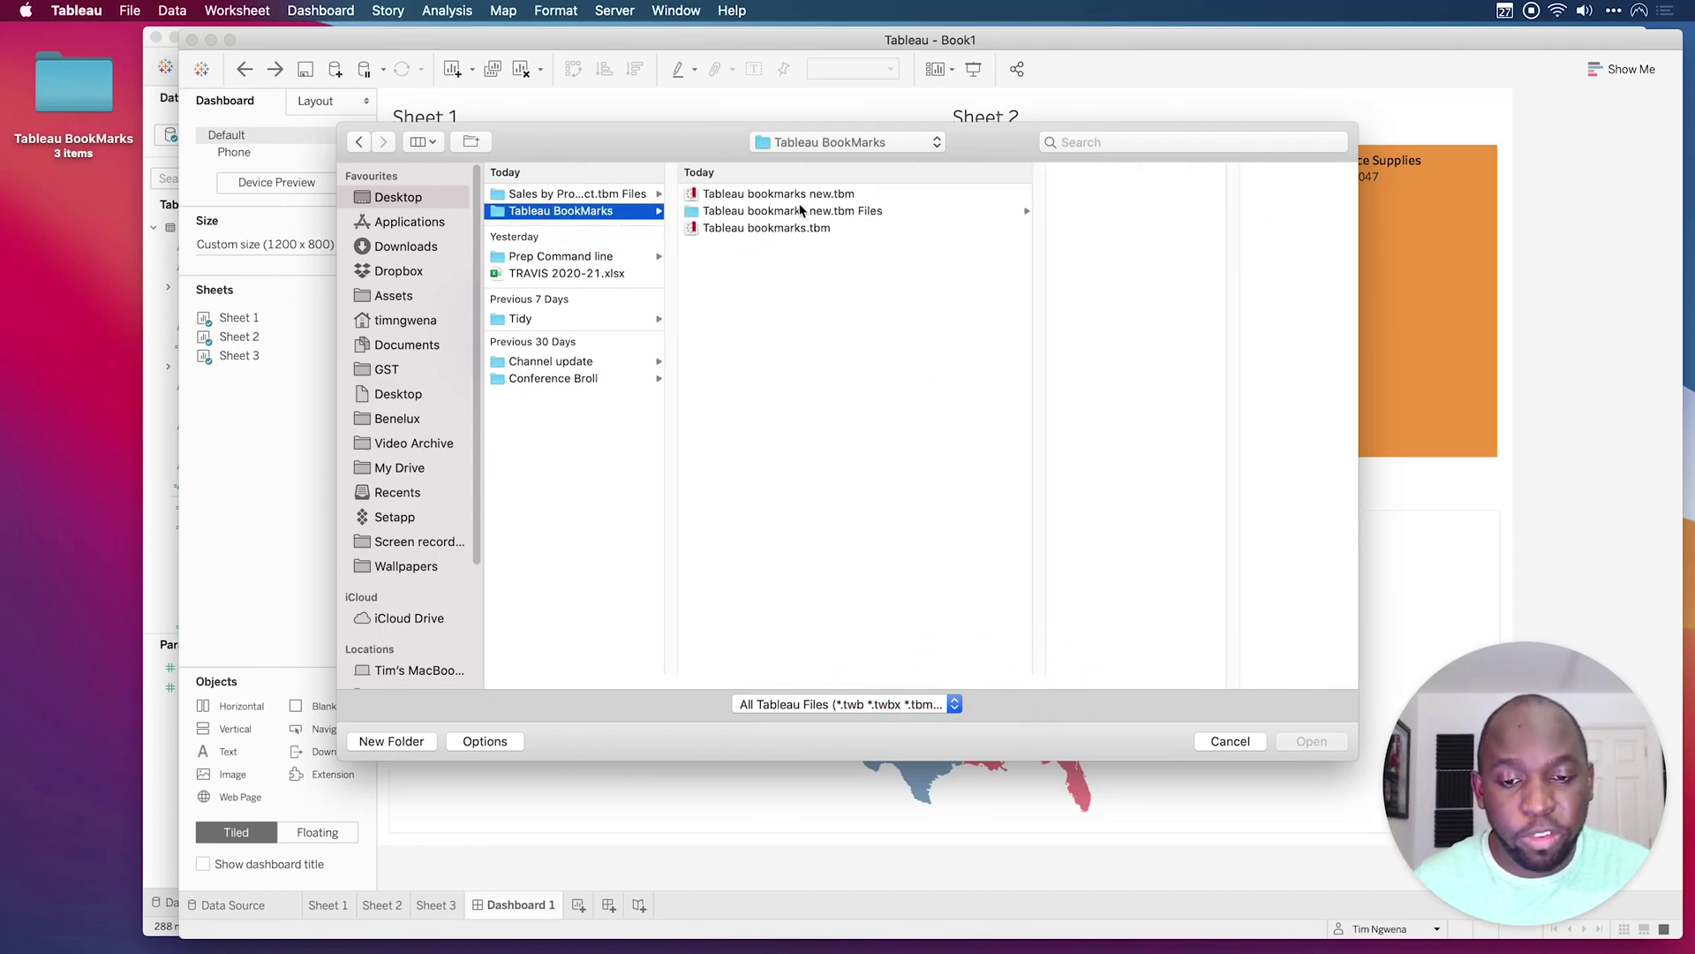
{"action": "left_click", "coordinate": [777, 193]}
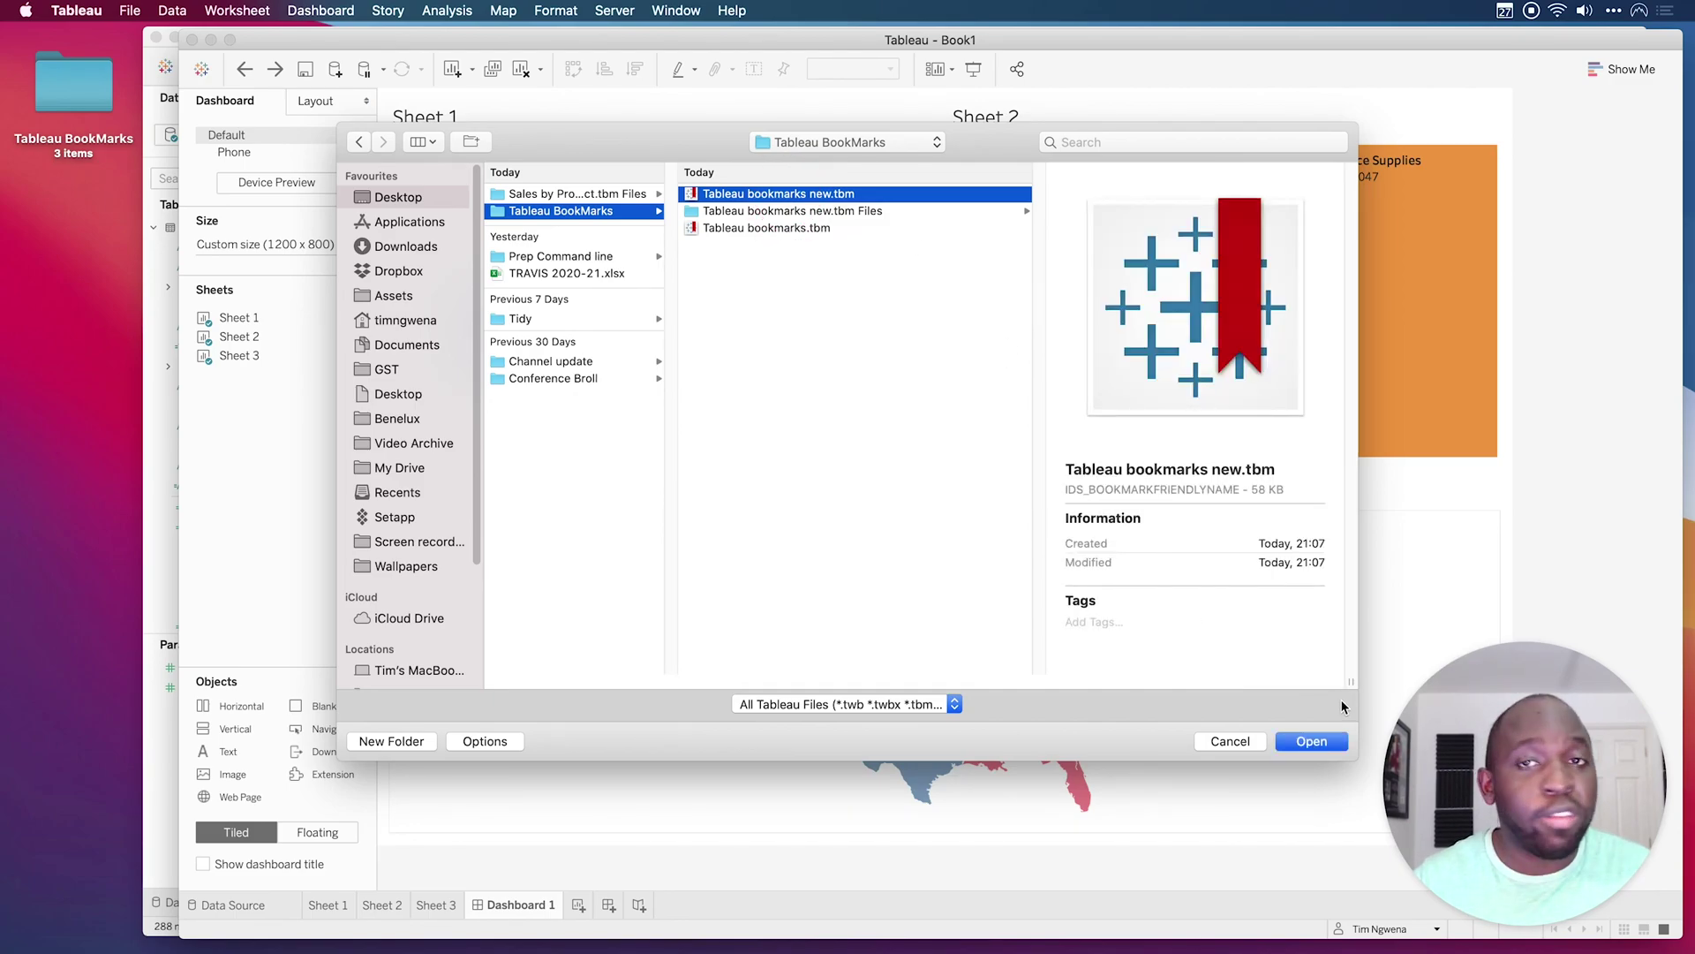
{"action": "left_click", "coordinate": [1312, 742]}
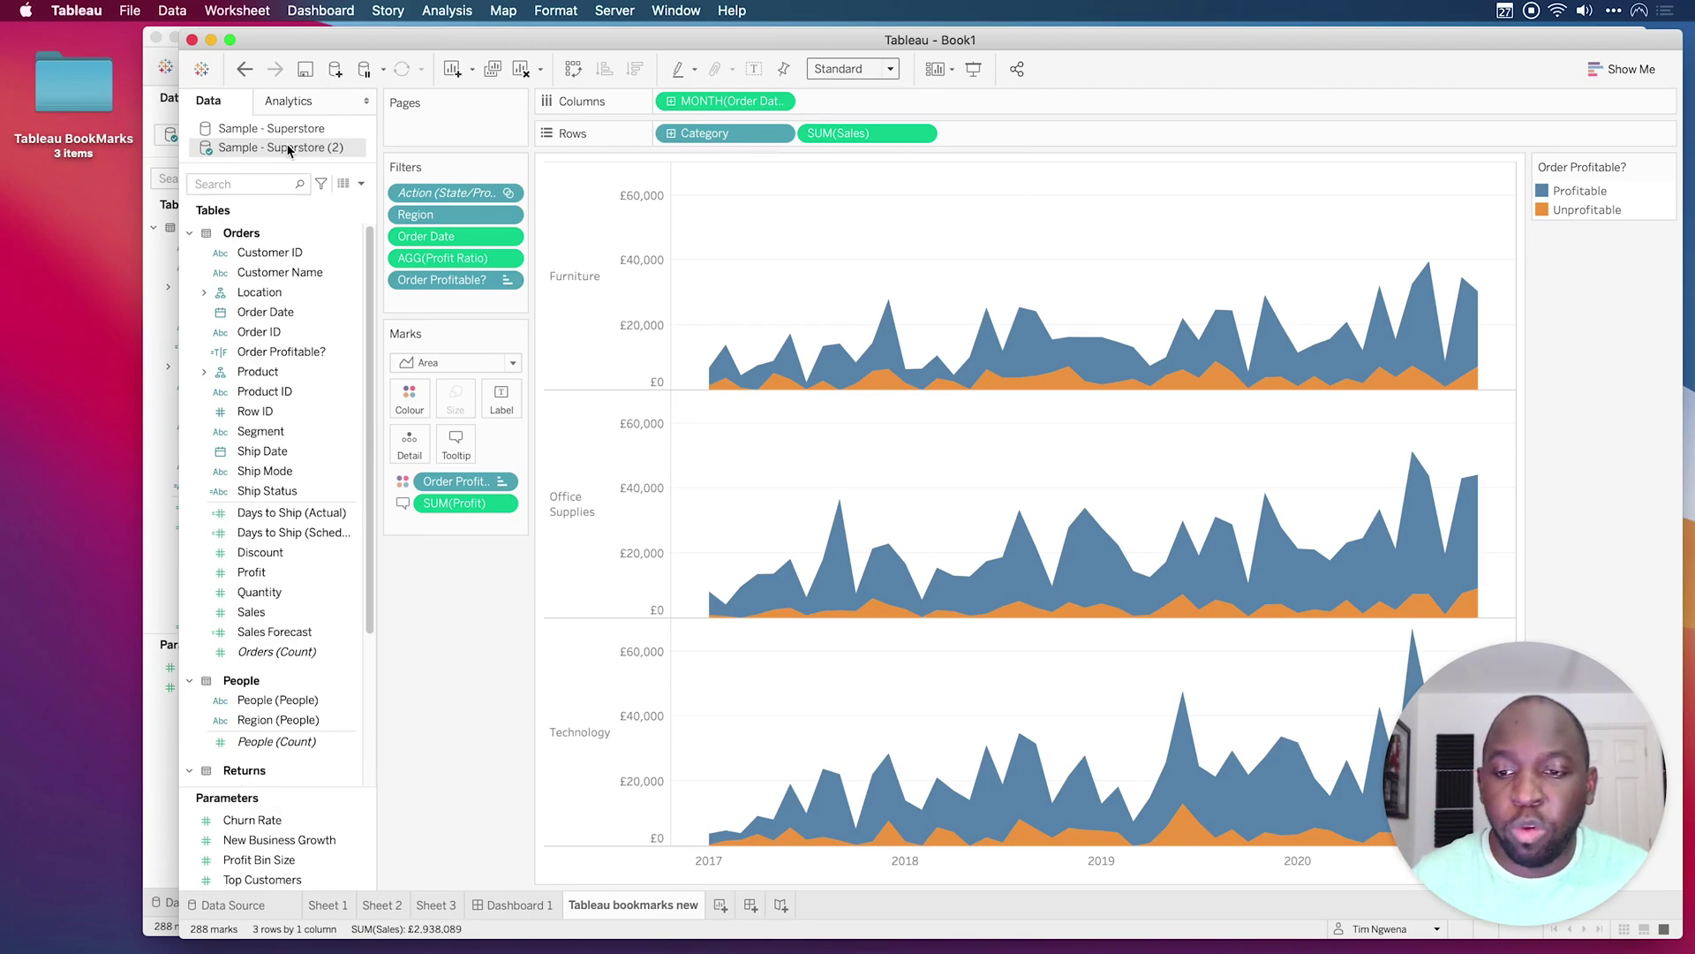
Bring up Replace Data Source for Sample - Superstore (2)
{"action": "right_click", "coordinate": [288, 151]}
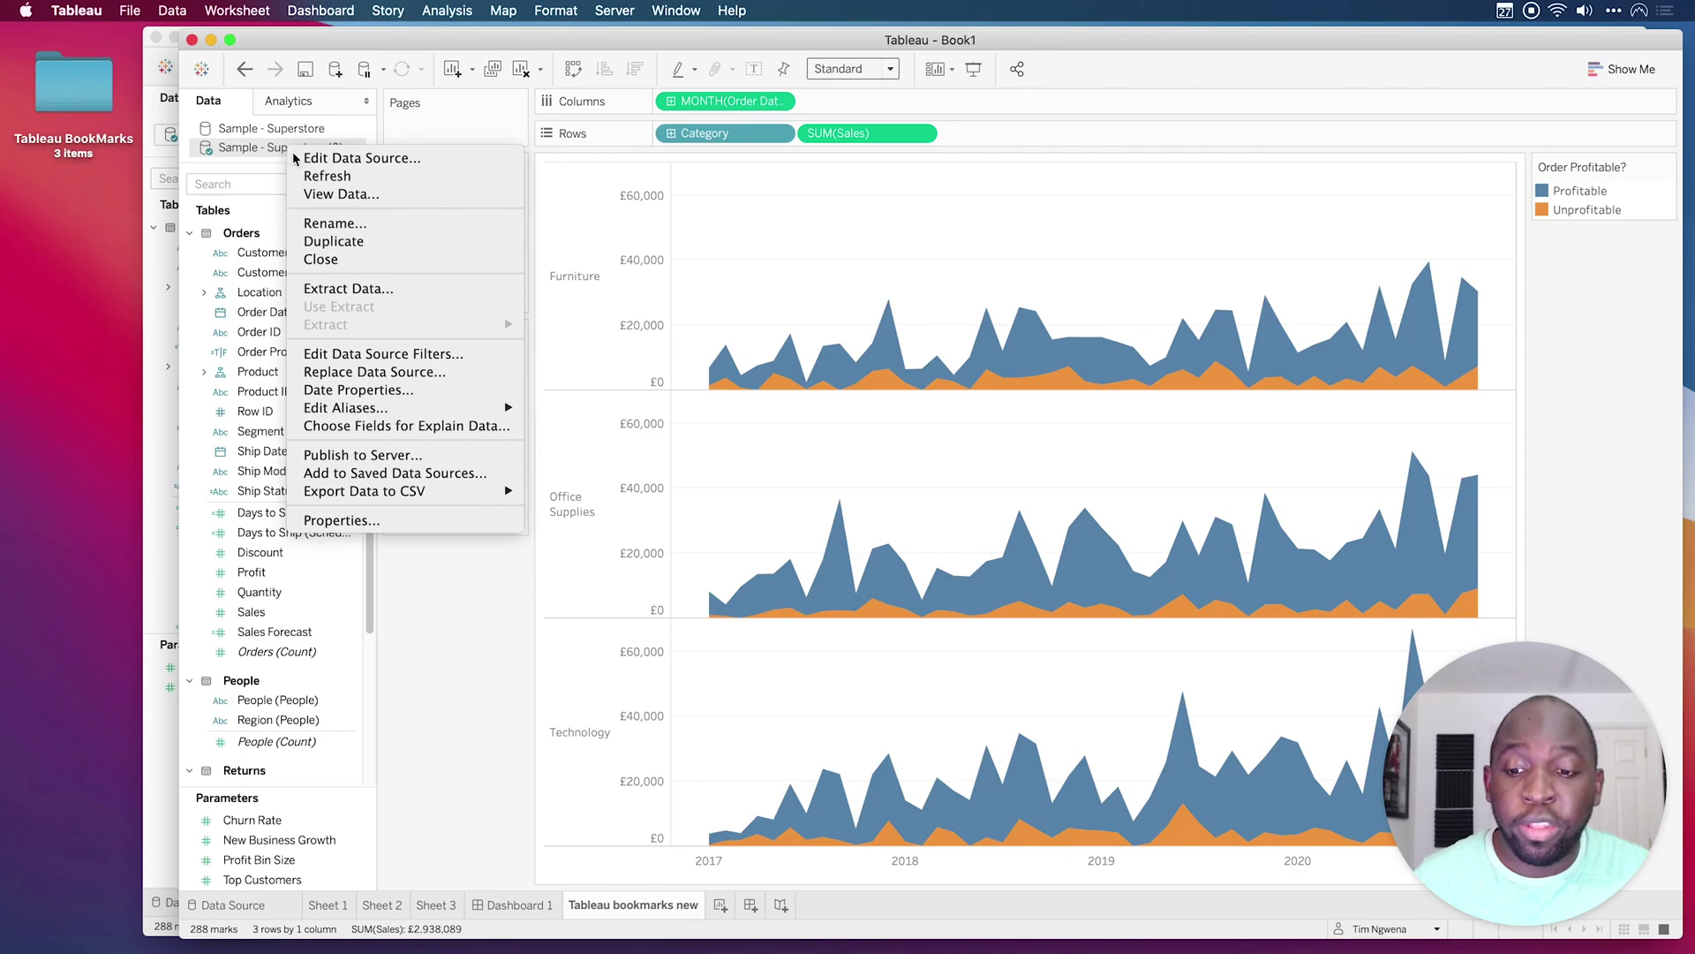
{"action": "left_click", "coordinate": [397, 379]}
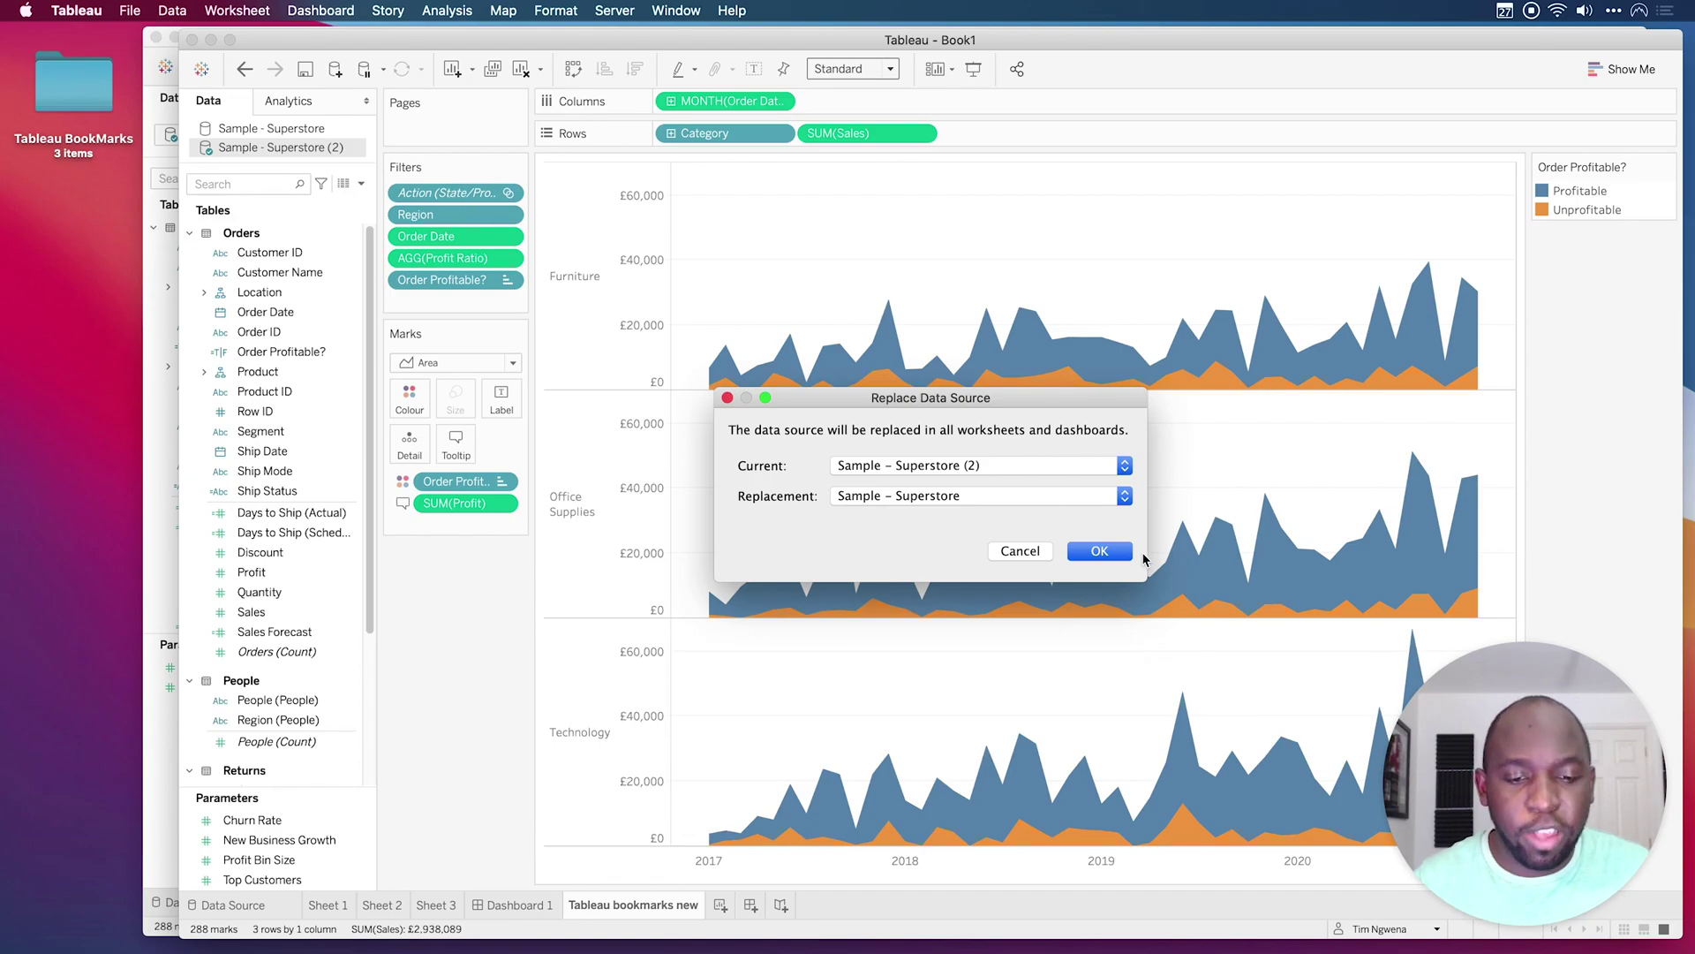
Confirm the replacement, remove the broken Action filter, and close Sample - Superstore (2)
{"action": "left_click", "coordinate": [1097, 553]}
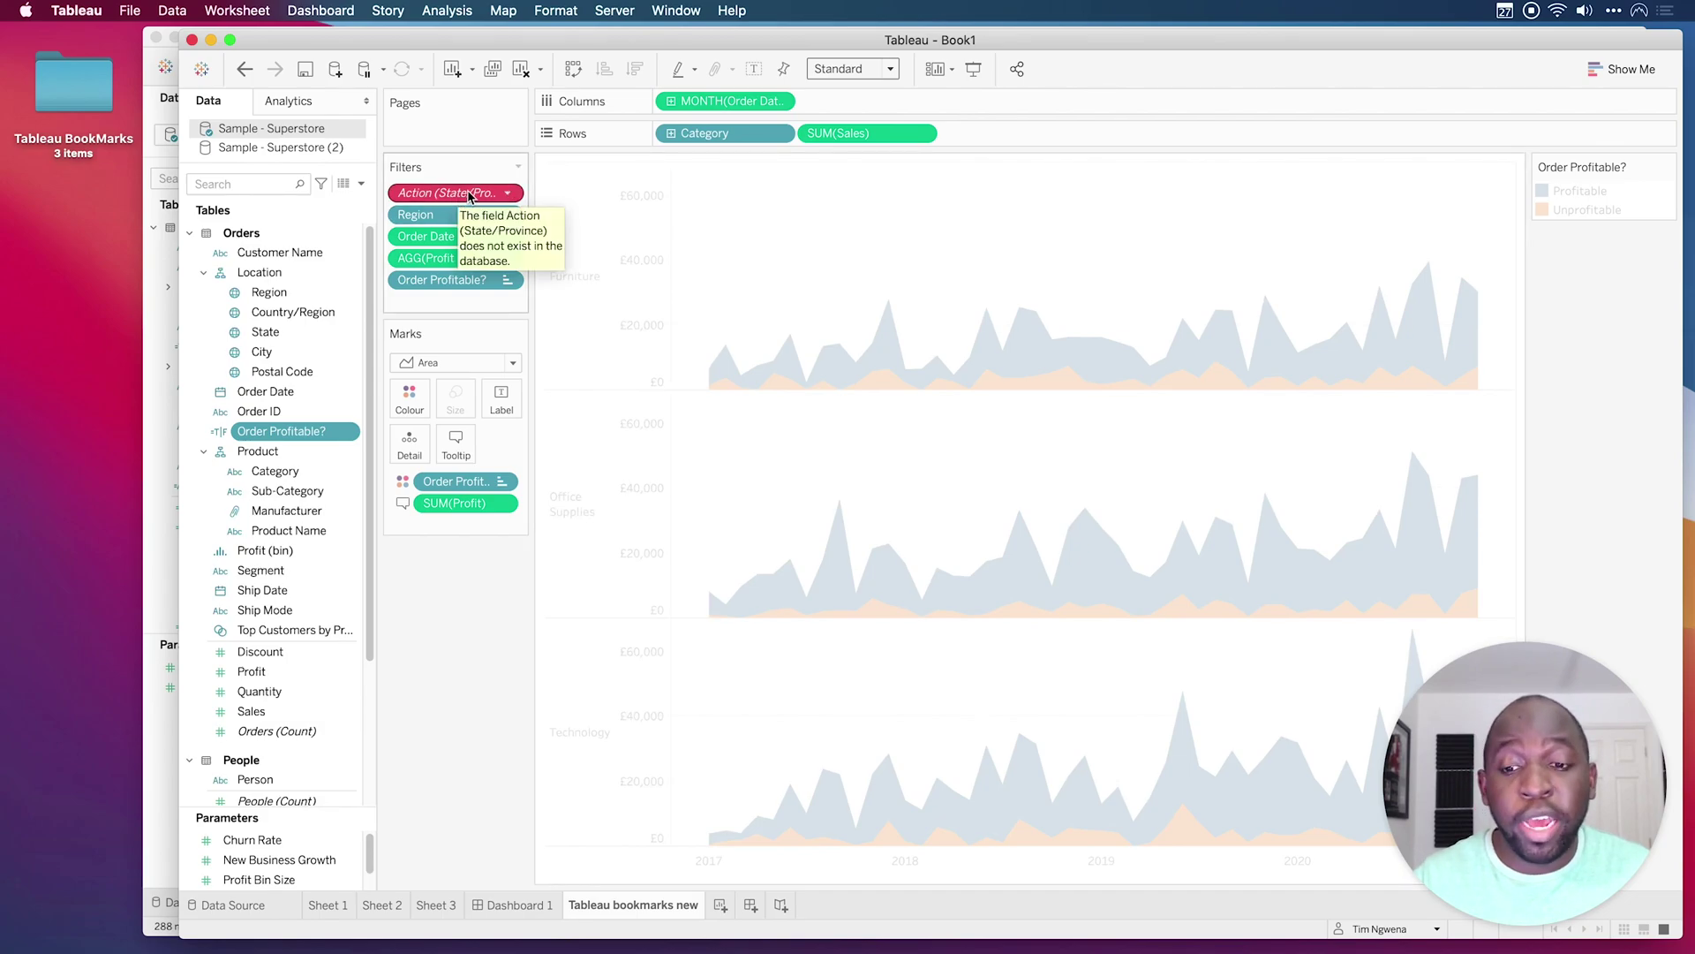
{"action": "left_click_drag", "start_coordinate": [466, 196], "coordinate": [494, 653]}
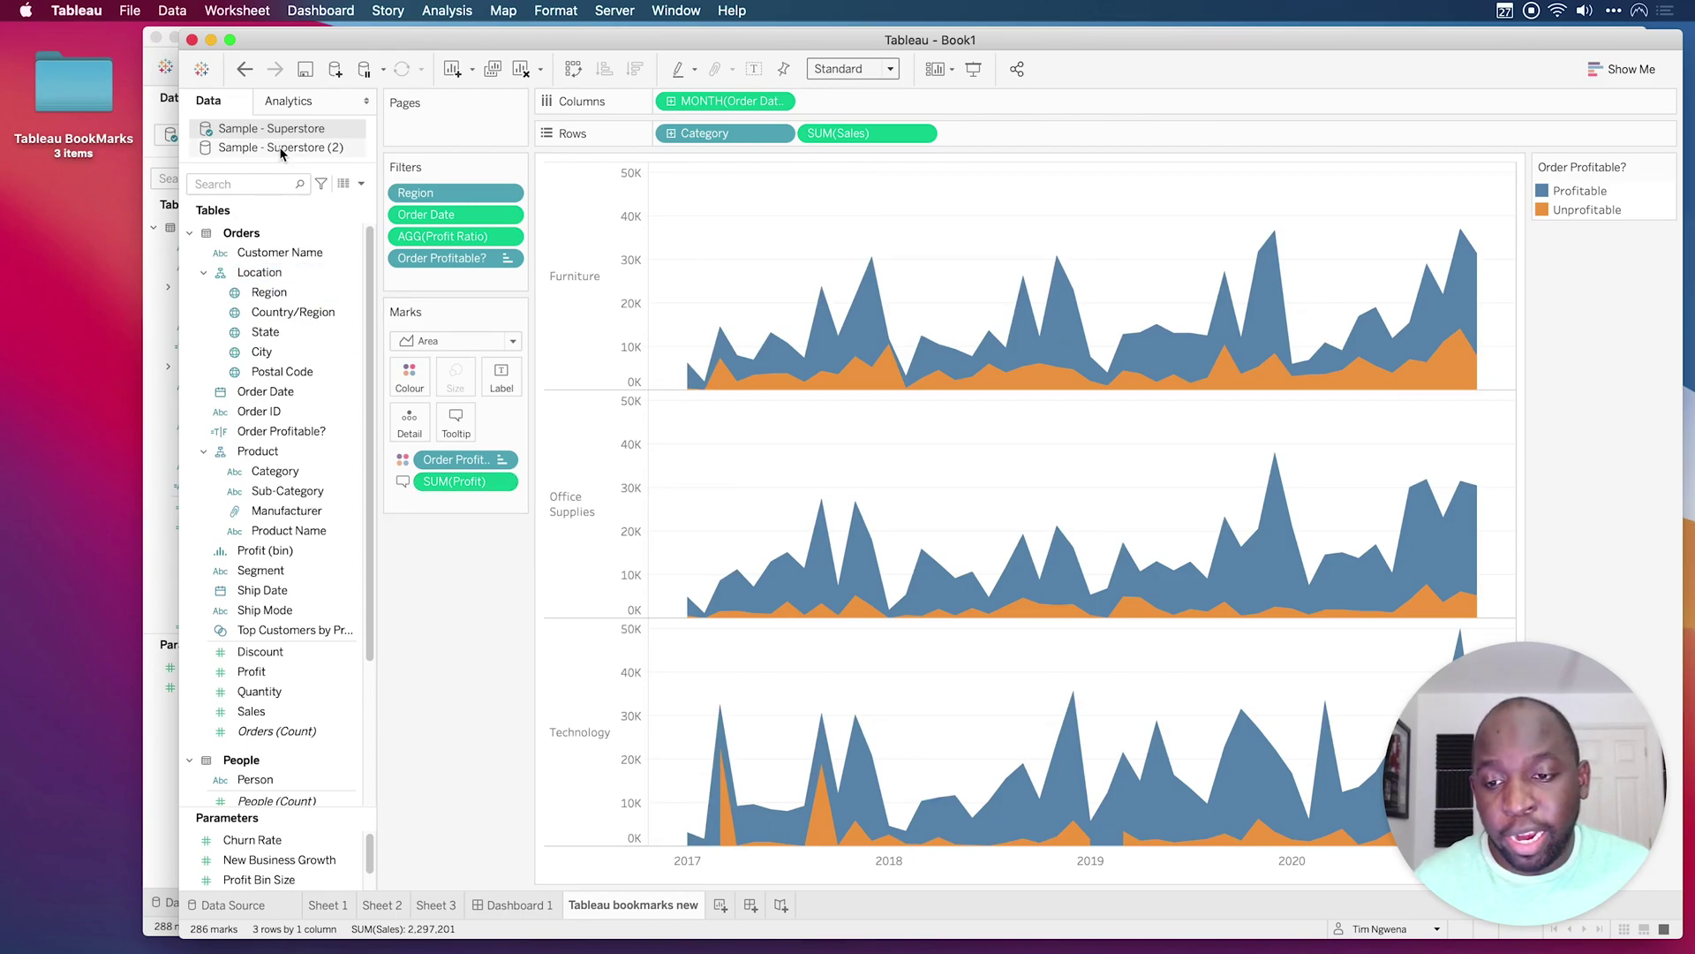
{"action": "right_click", "coordinate": [280, 154]}
{"action": "left_click", "coordinate": [309, 261]}
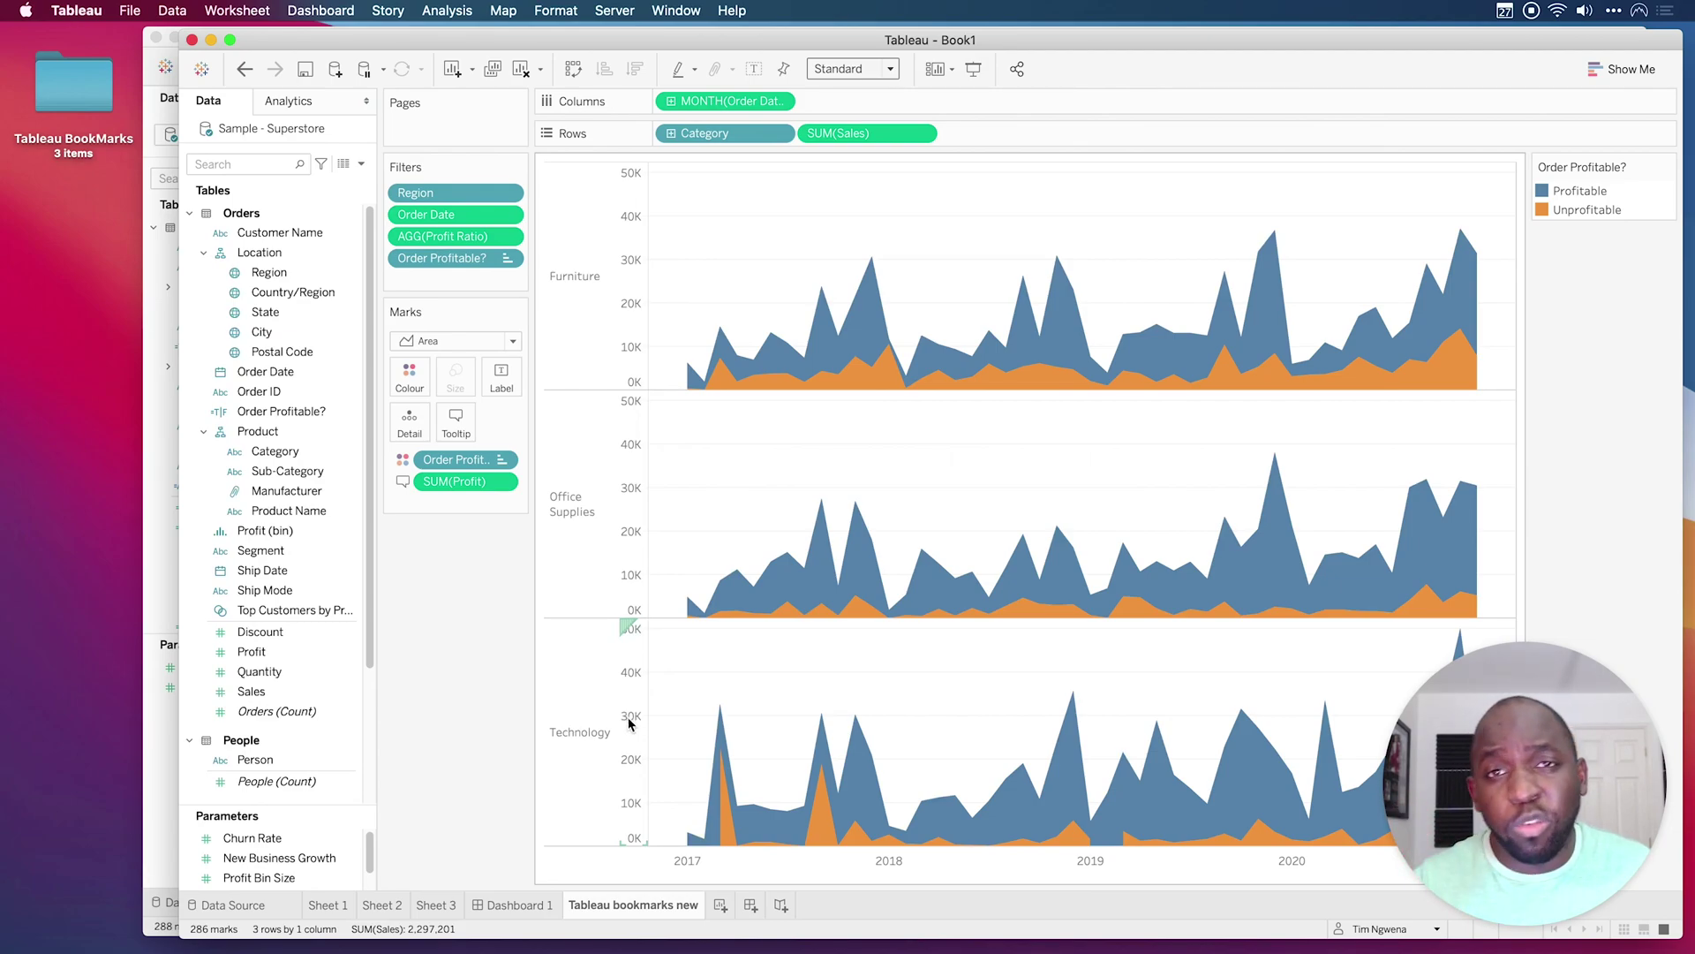
Place the monthly sales sheet beside the map on Dashboard 1 and remove the Order Profitable legend
{"action": "left_click", "coordinate": [510, 904]}
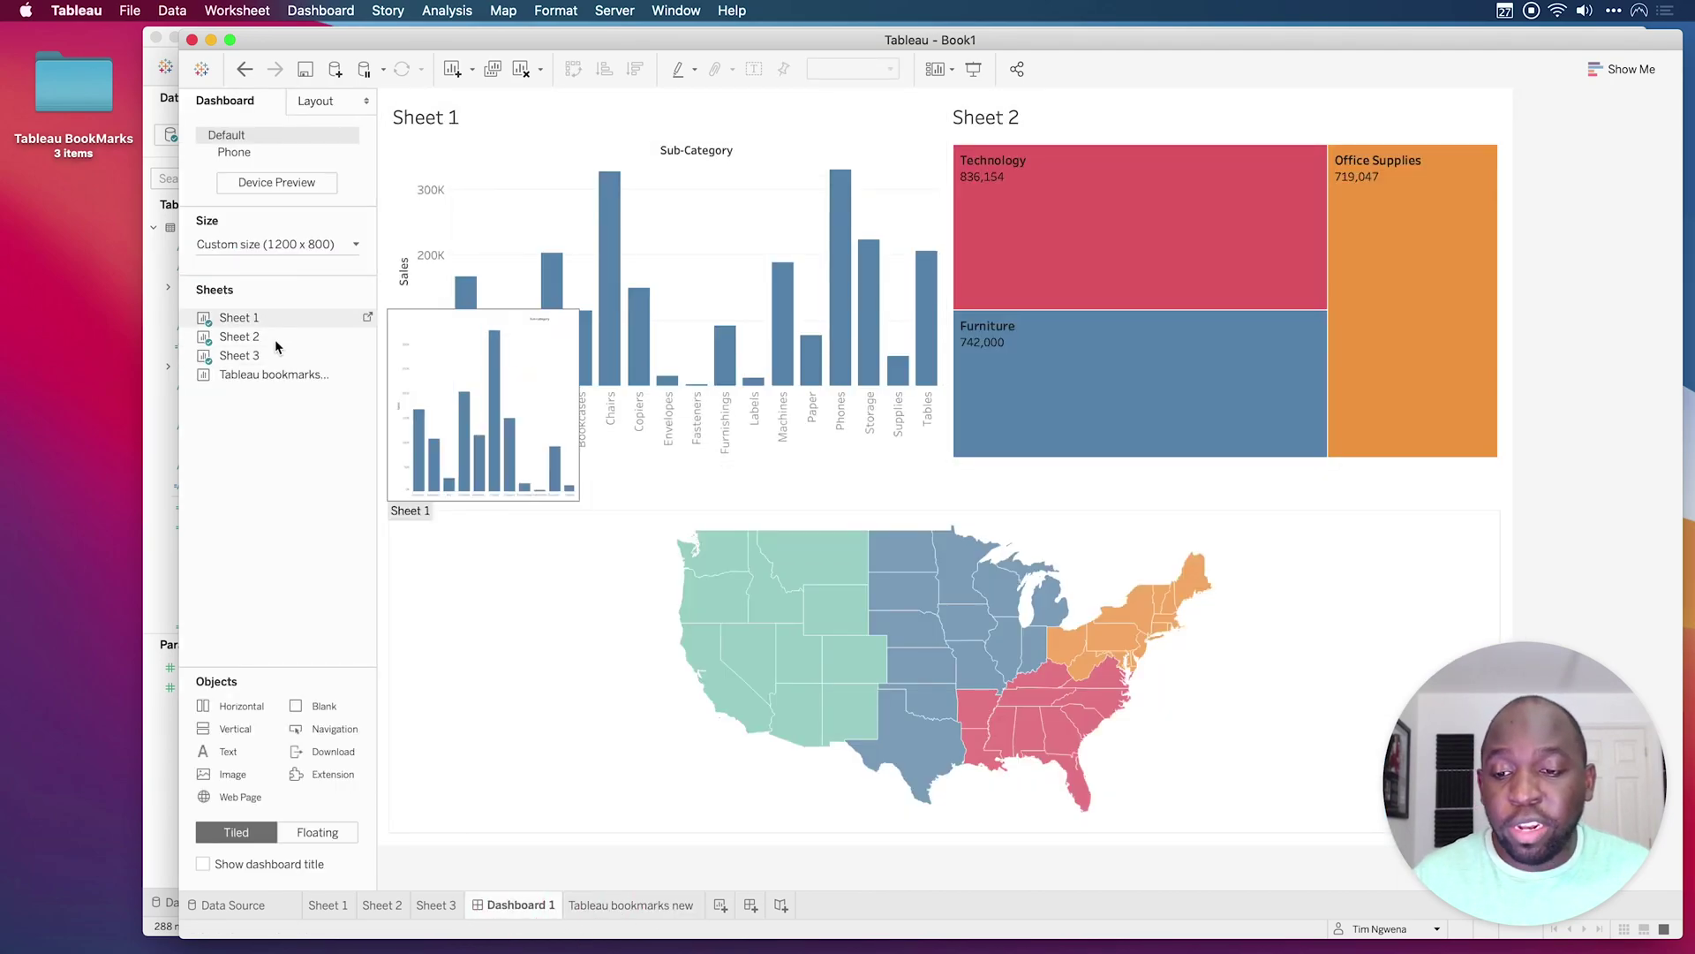
{"action": "left_click_drag", "start_coordinate": [252, 374], "coordinate": [1374, 649]}
{"action": "left_click", "coordinate": [1492, 115]}
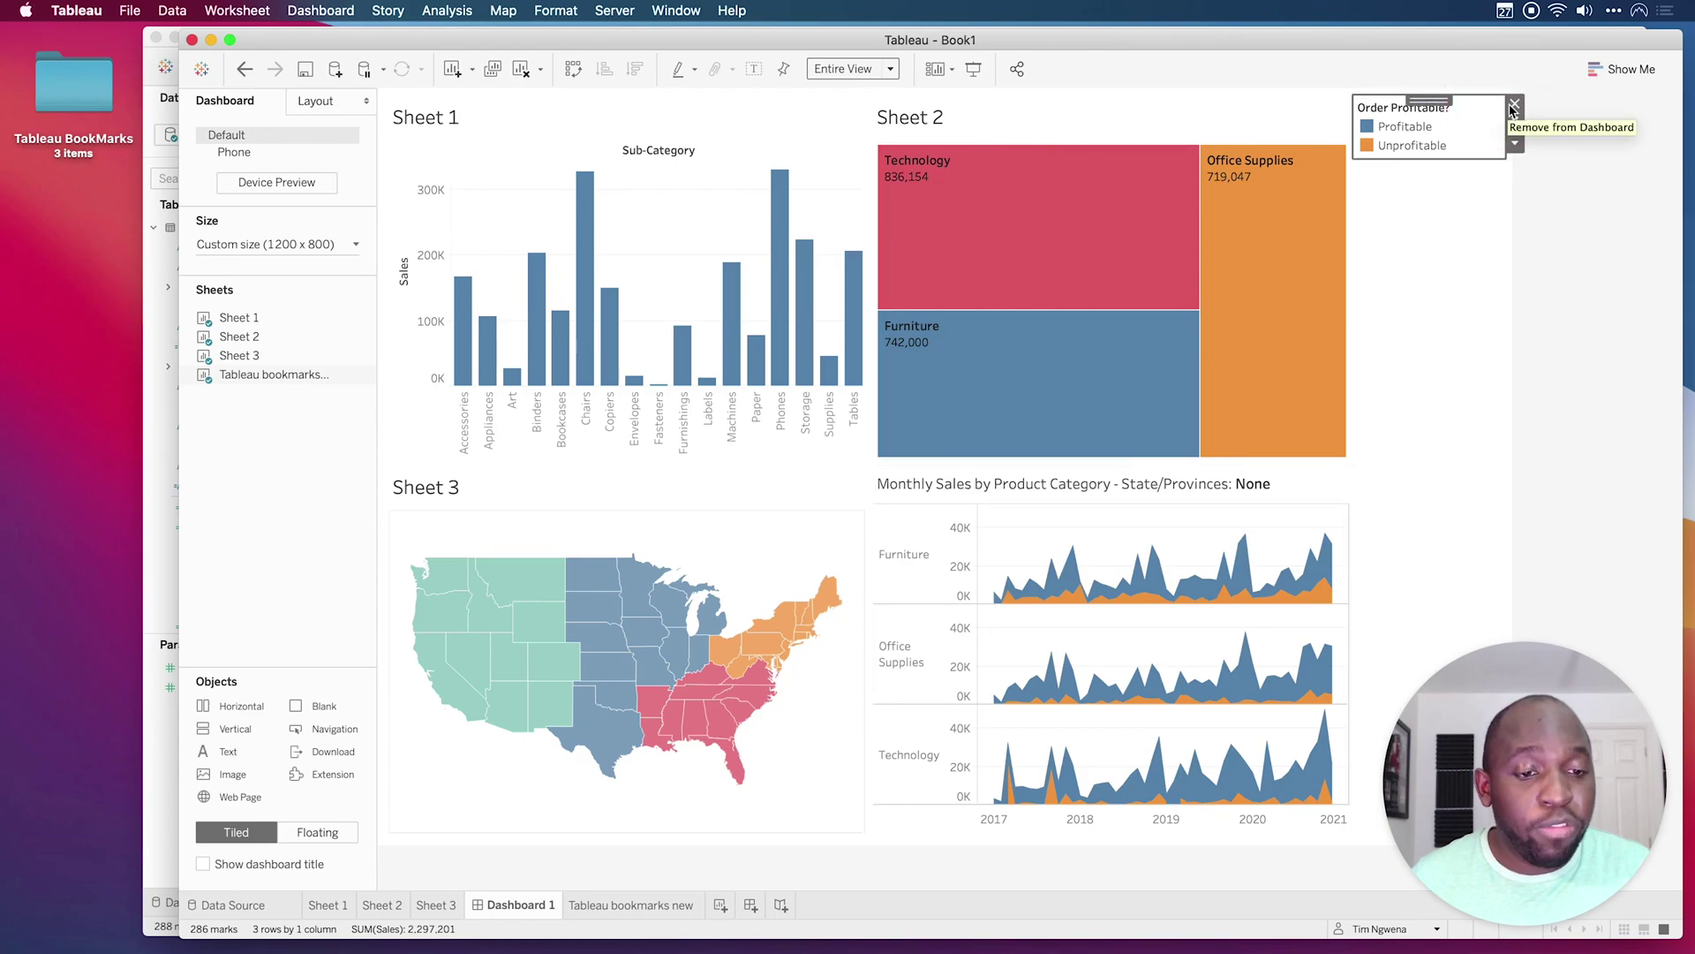
{"action": "left_click", "coordinate": [1515, 111]}
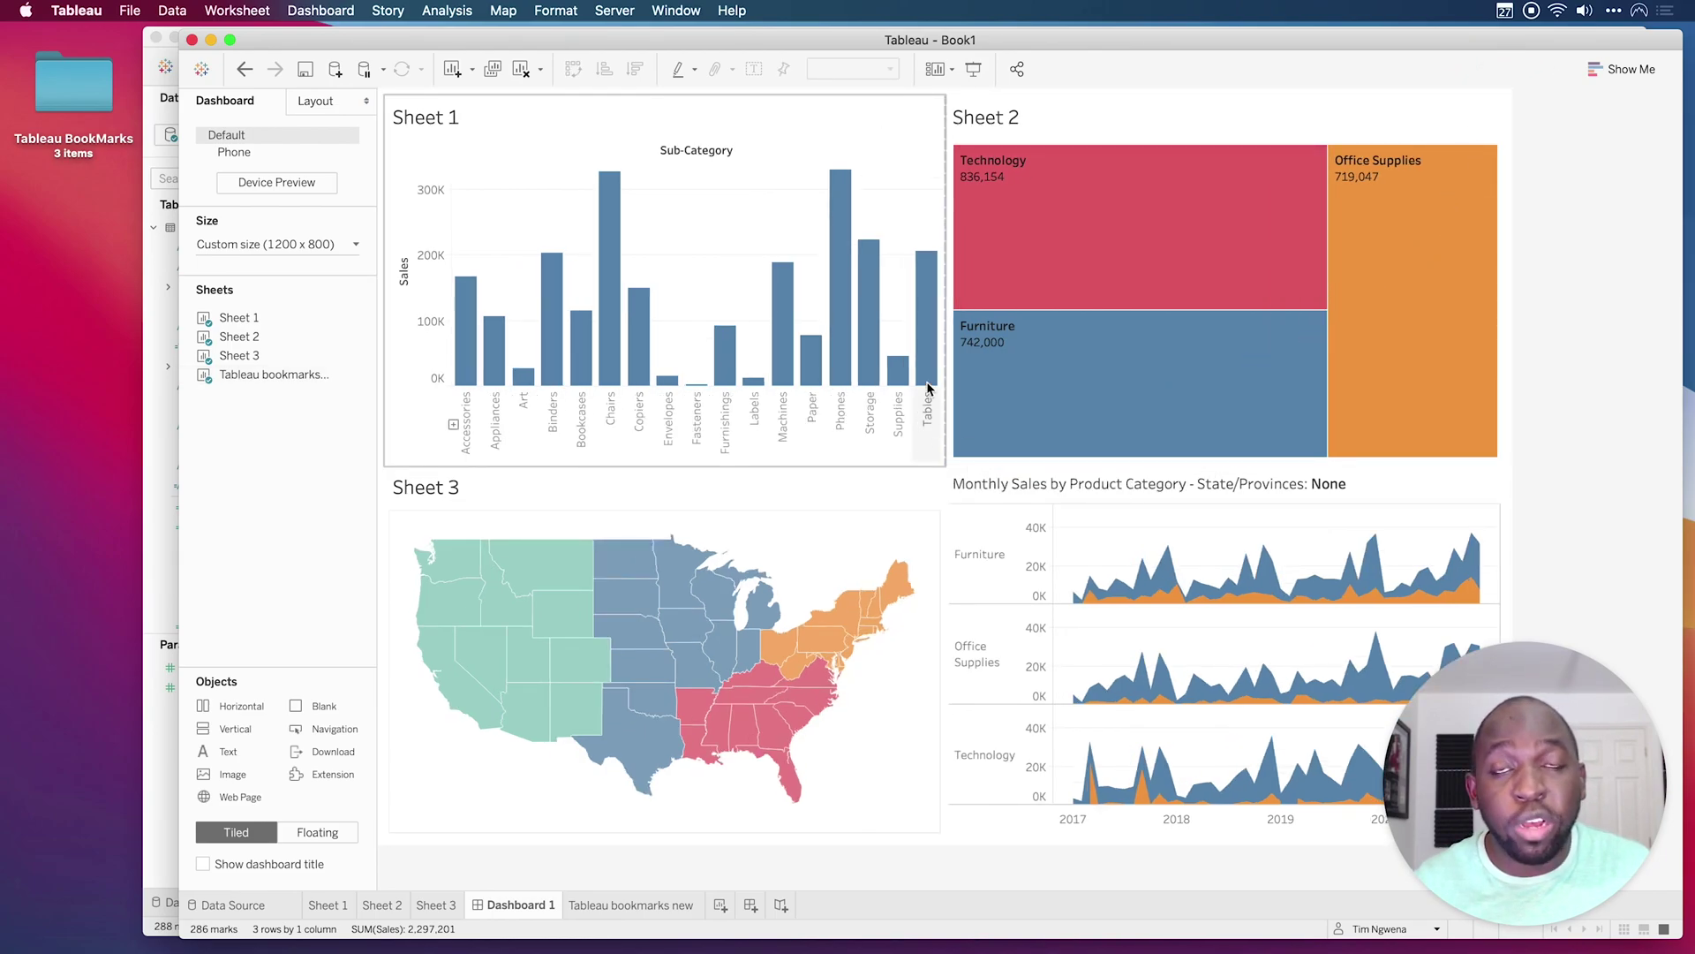
Use the map as a filter, testing Montana, Idaho, Nevada, then the northeastern states
{"action": "left_click", "coordinate": [850, 514]}
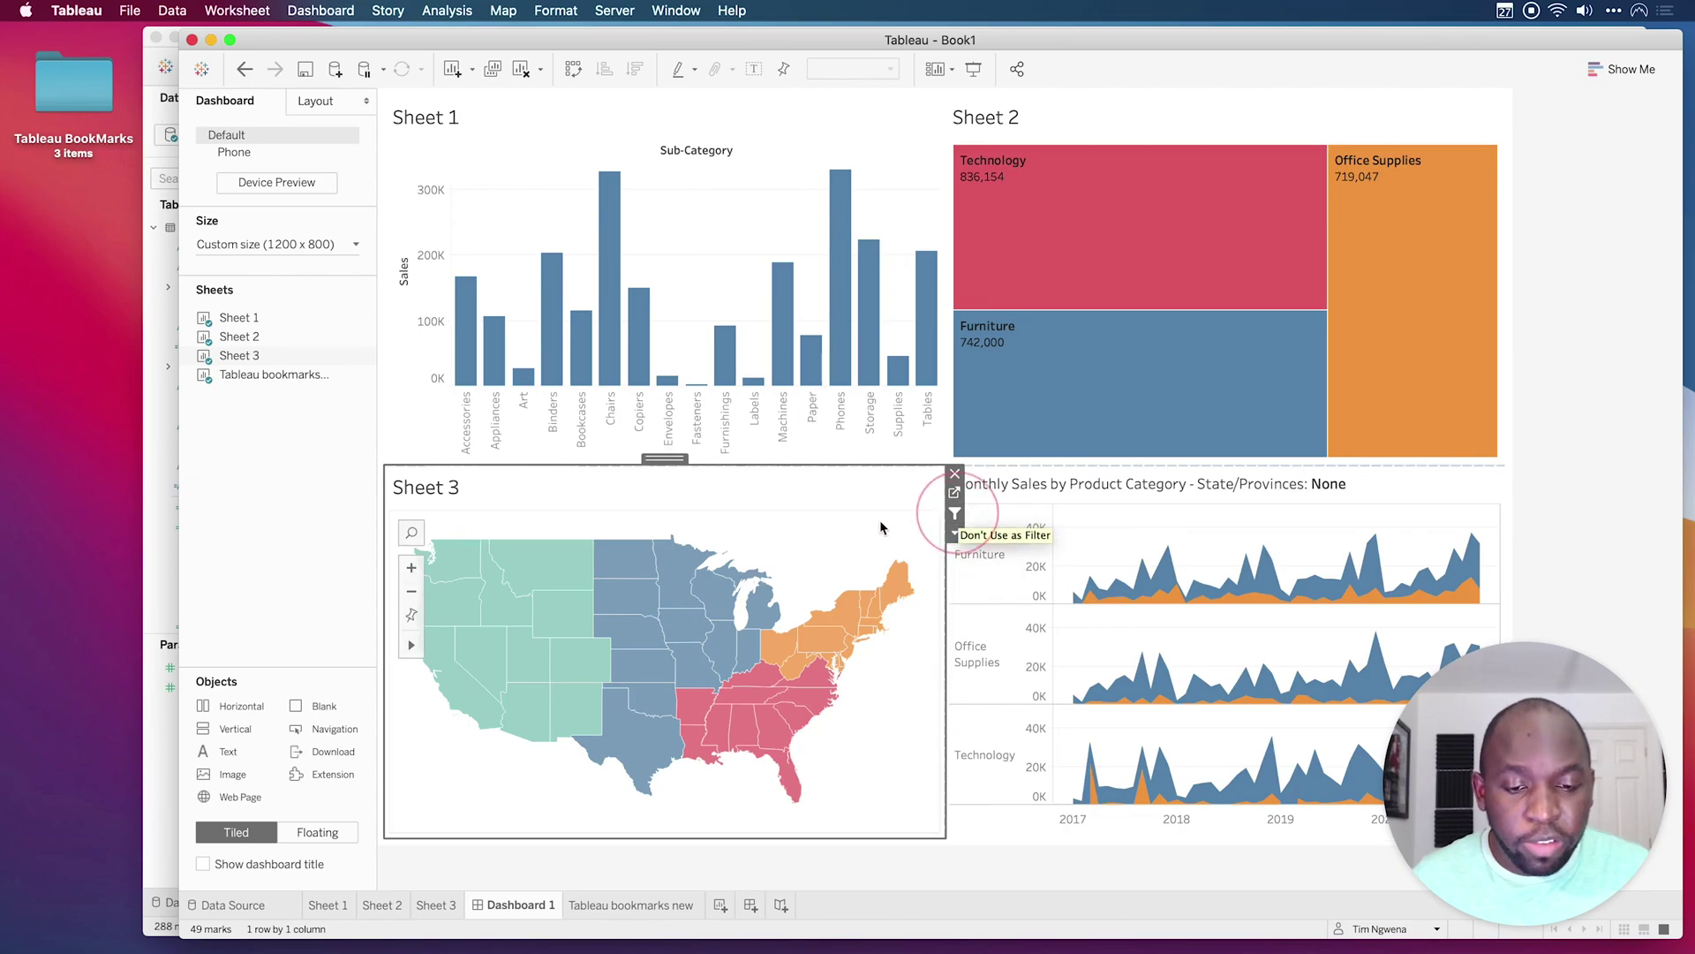
{"action": "left_click", "coordinate": [955, 512]}
{"action": "left_click", "coordinate": [526, 561]}
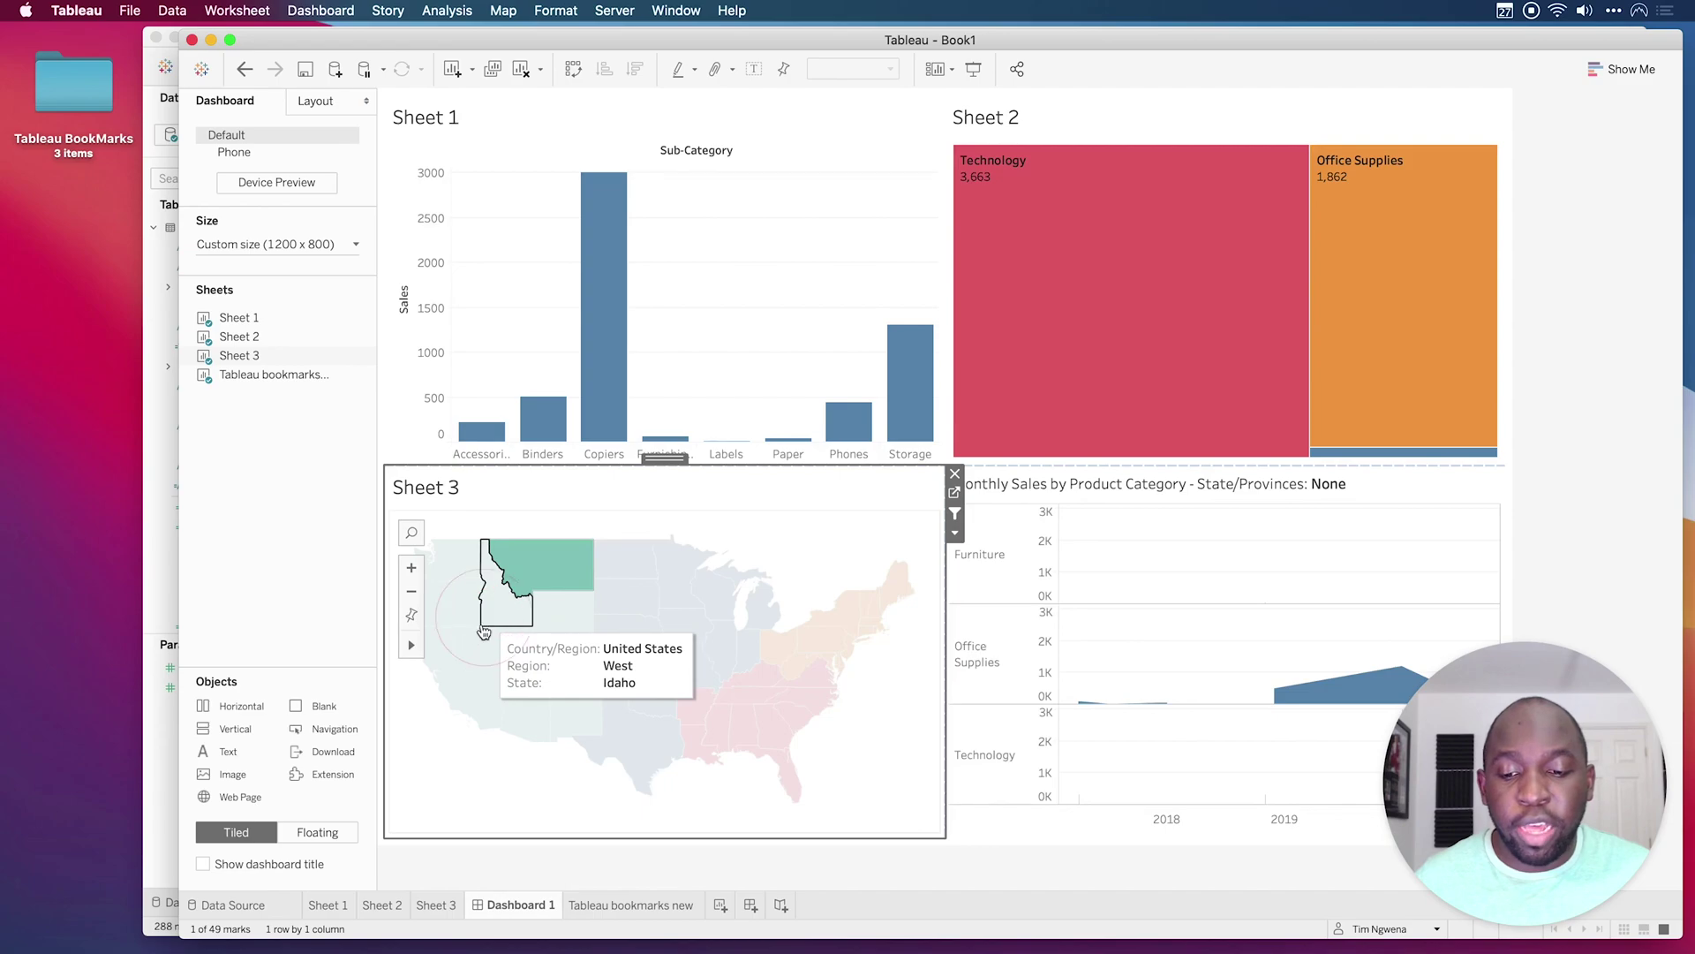
{"action": "left_click", "coordinate": [499, 600]}
{"action": "left_click", "coordinate": [477, 675]}
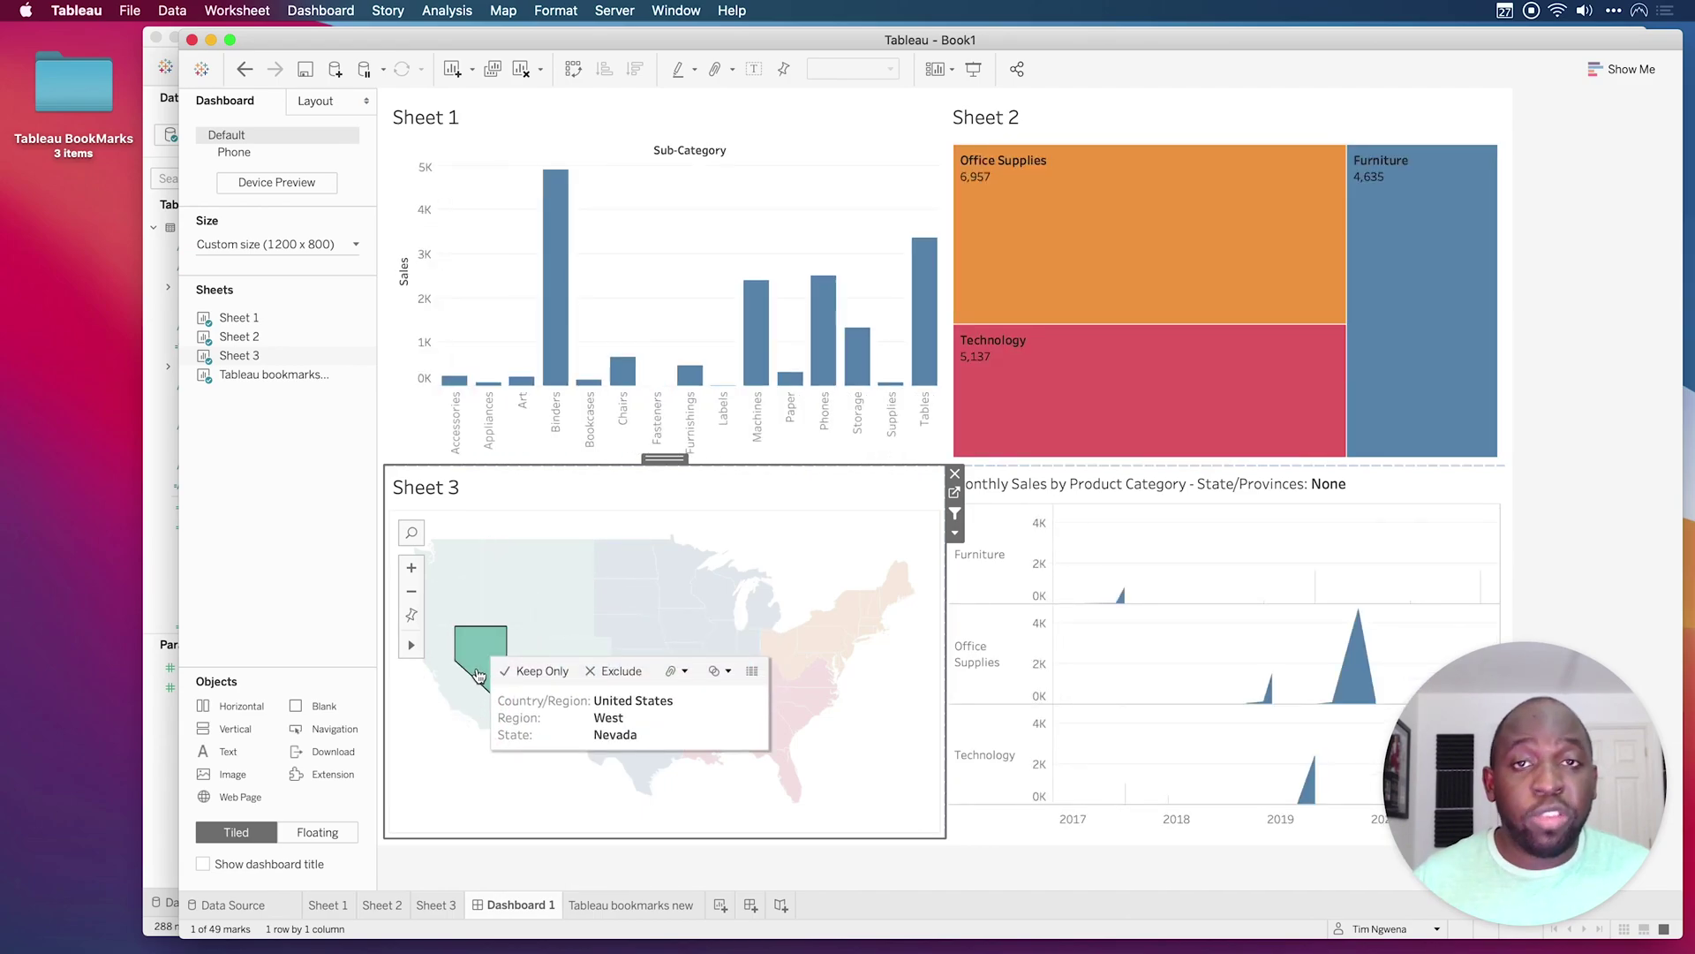
{"action": "left_click", "coordinate": [481, 653]}
{"action": "left_click_drag", "start_coordinate": [852, 556], "coordinate": [962, 717]}
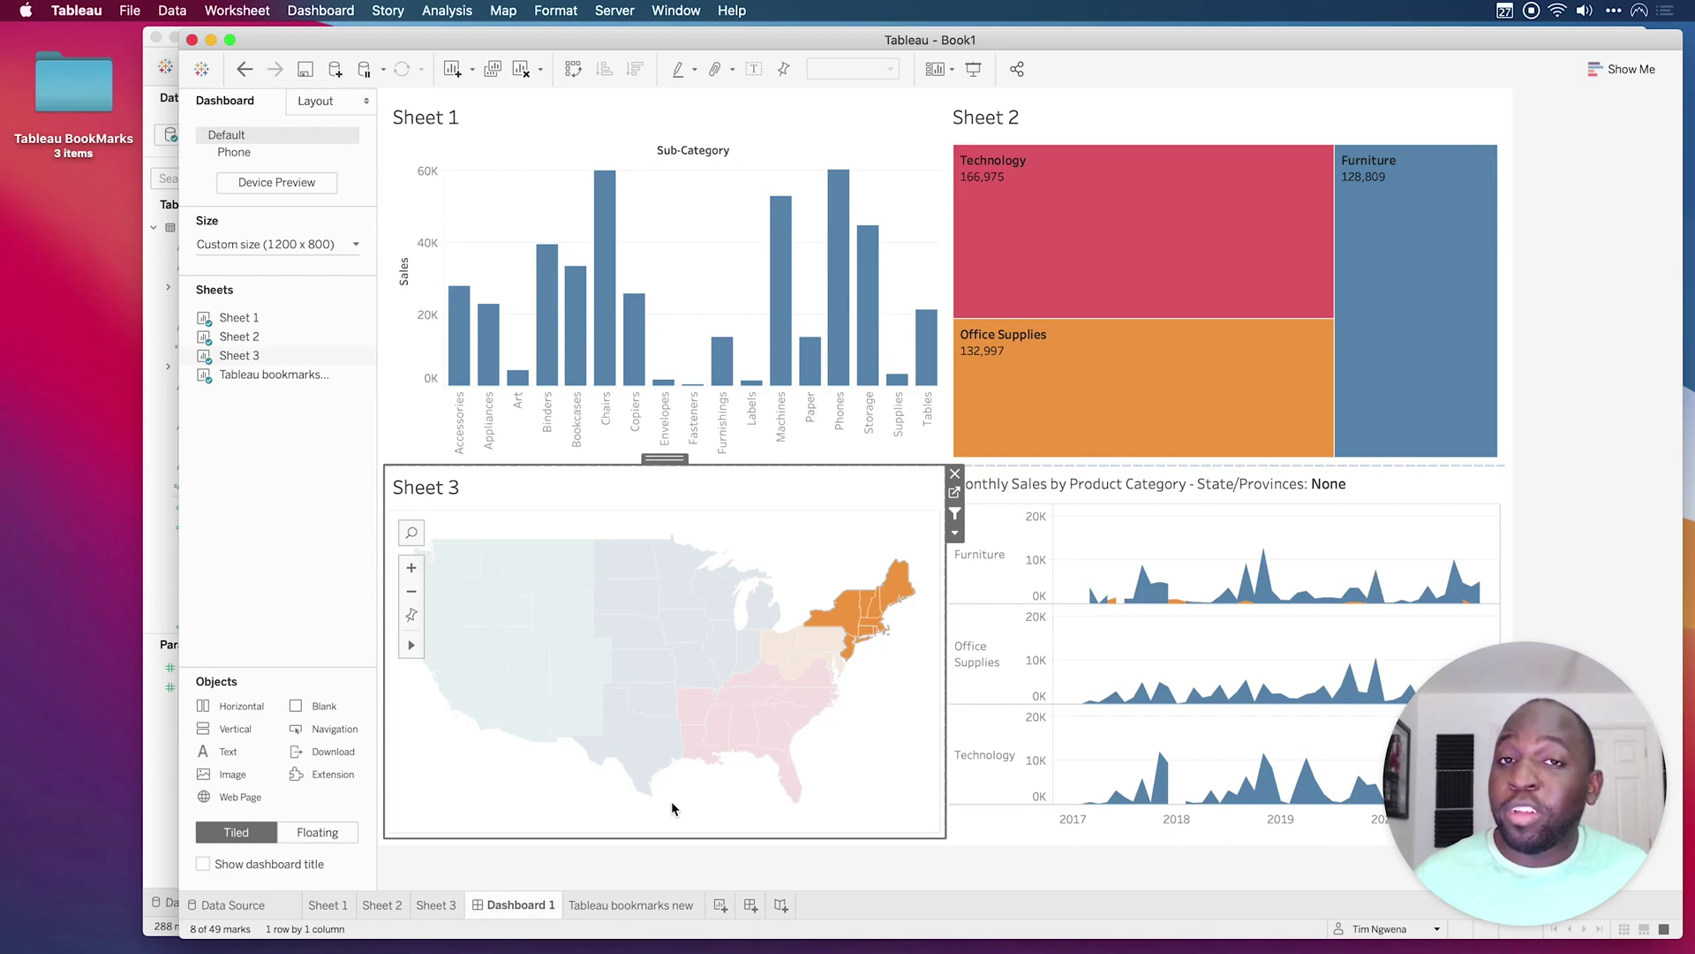